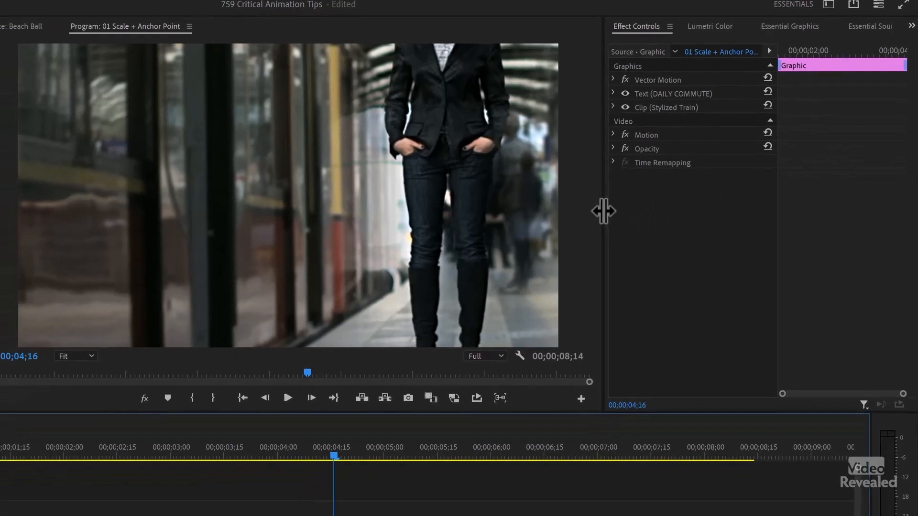
Step: Resize the Effect Controls and Program Monitor panels and switch to the 1-HomeBase workspace
{"action": "left_click_drag", "start_coordinate": [590, 224], "coordinate": [464, 231]}
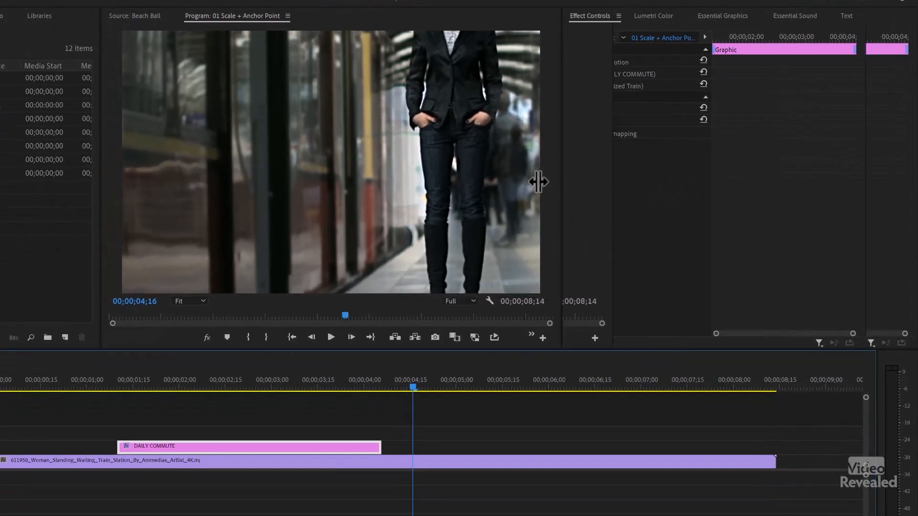
{"action": "left_click_drag", "start_coordinate": [544, 181], "coordinate": [529, 181]}
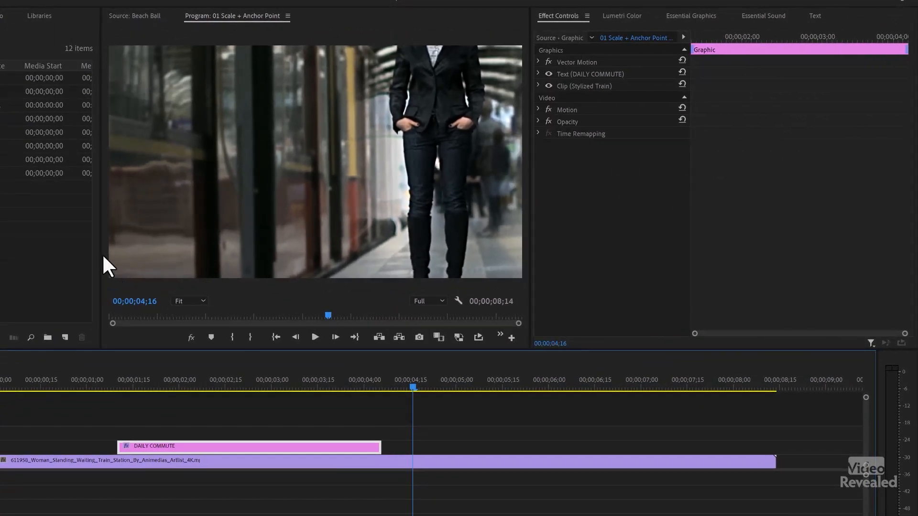
{"action": "left_click_drag", "start_coordinate": [99, 253], "coordinate": [6, 268]}
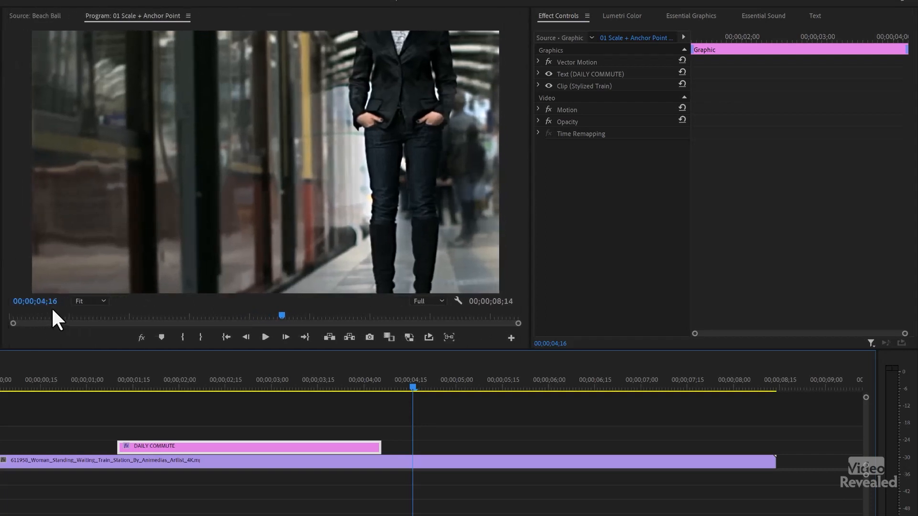
{"action": "left_click", "coordinate": [842, 1]}
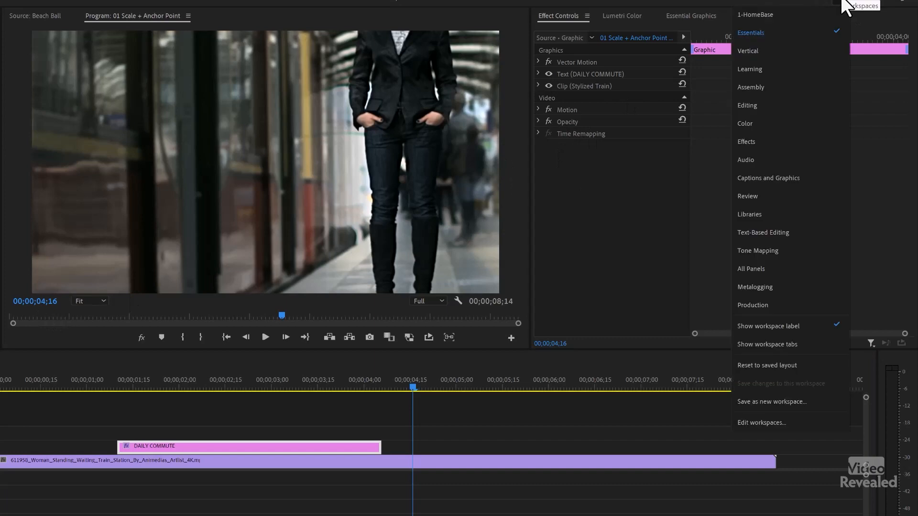
{"action": "left_click", "coordinate": [796, 14]}
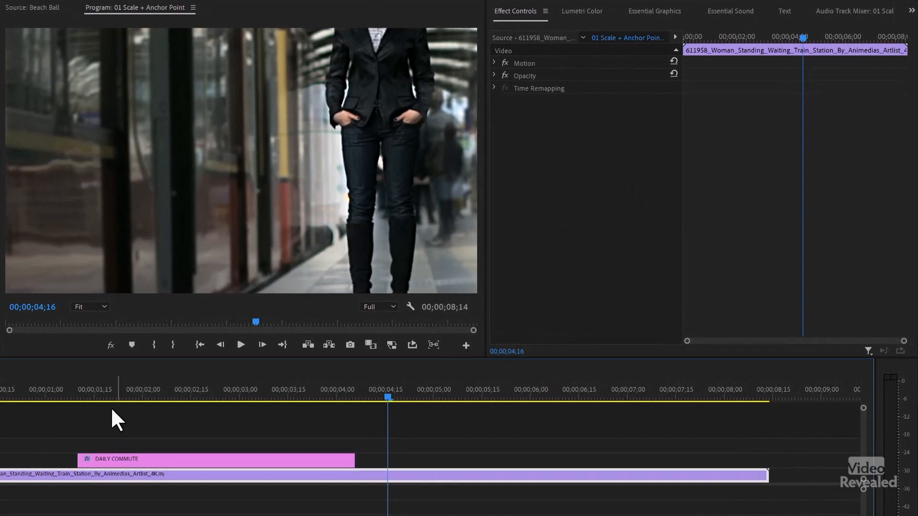
Step: Park the playhead at 00;00;01;21, select the DAILY COMMUTE graphic and expand its Opacity settings
{"action": "left_click", "coordinate": [113, 397]}
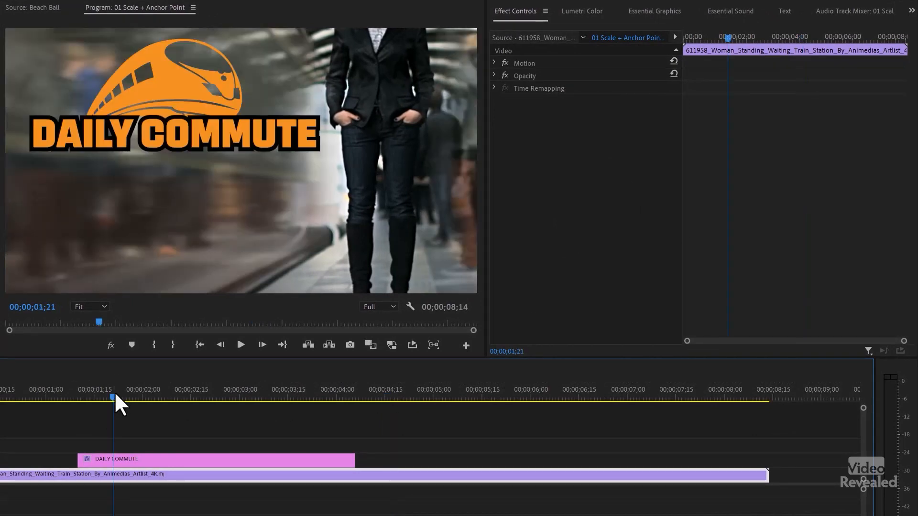
{"action": "left_click", "coordinate": [115, 460]}
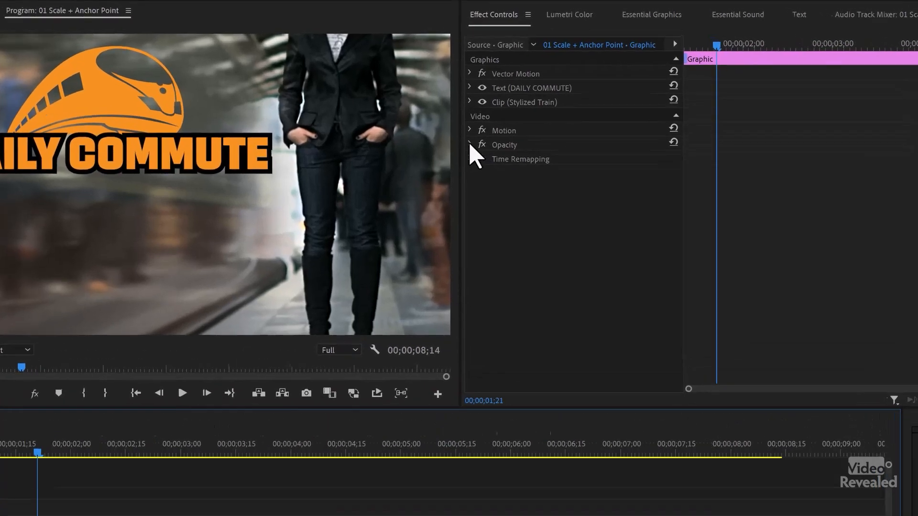
{"action": "left_click", "coordinate": [494, 126]}
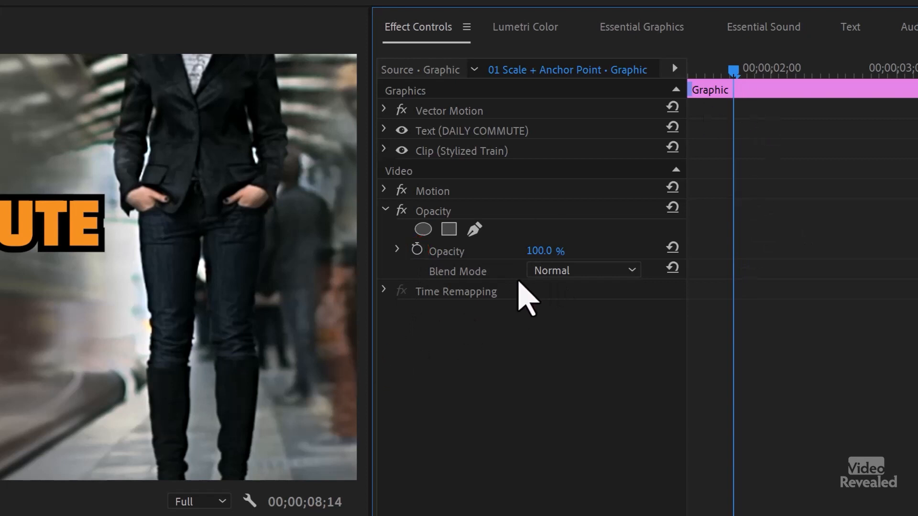
Step: Preview the DAILY COMMUTE graphic at a constant 56% opacity and restore the value to 100%
{"action": "mouse_move", "coordinate": [542, 251]}
{"action": "left_mouse_down"}
{"action": "mouse_move", "coordinate": [525, 251]}
{"action": "mouse_move", "coordinate": [535, 251]}
{"action": "left_mouse_up"}
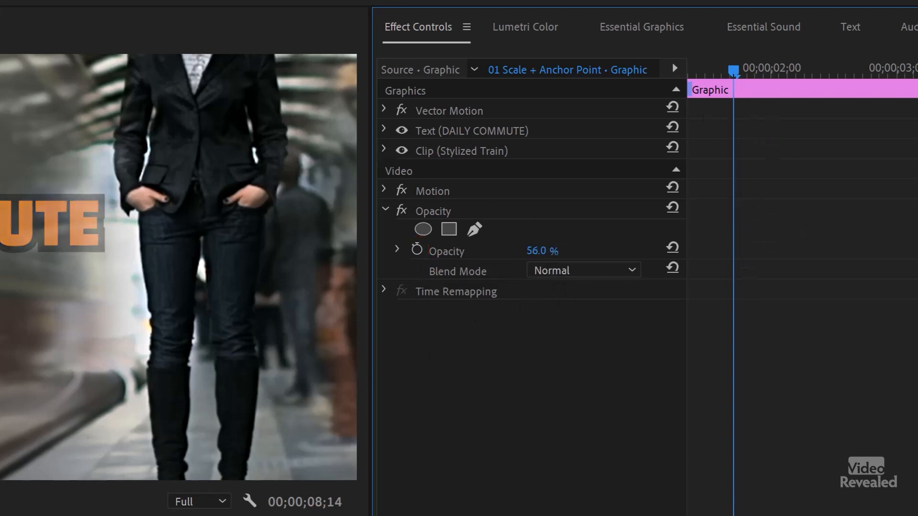
{"action": "left_click_drag", "start_coordinate": [739, 76], "coordinate": [662, 90]}
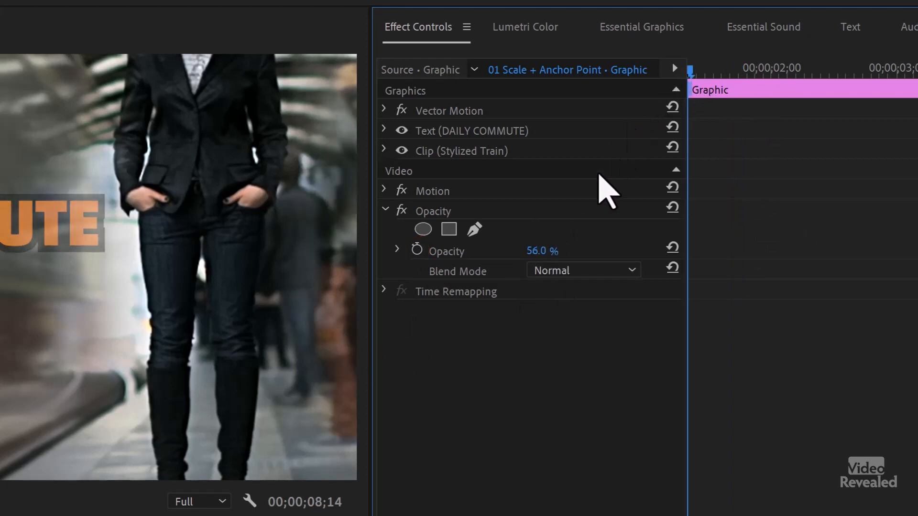
{"action": "key", "text": "space"}
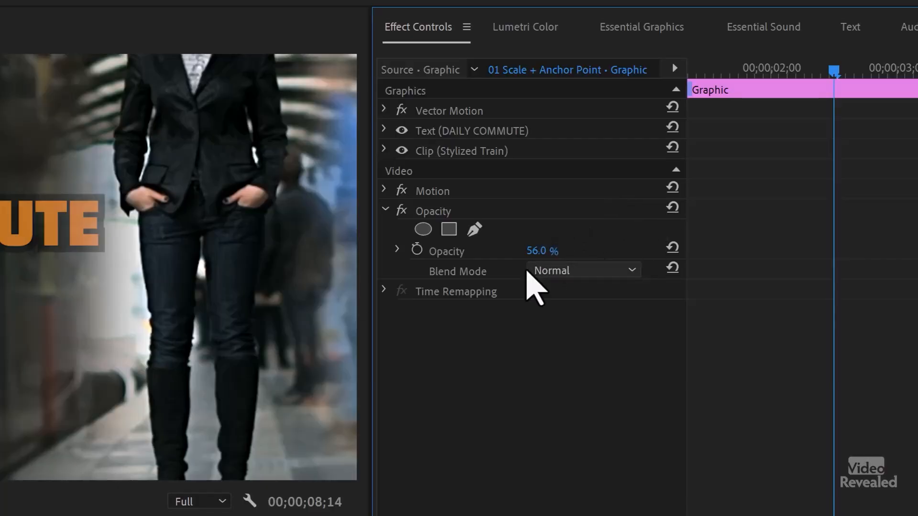
{"action": "left_click_drag", "start_coordinate": [553, 257], "coordinate": [722, 260]}
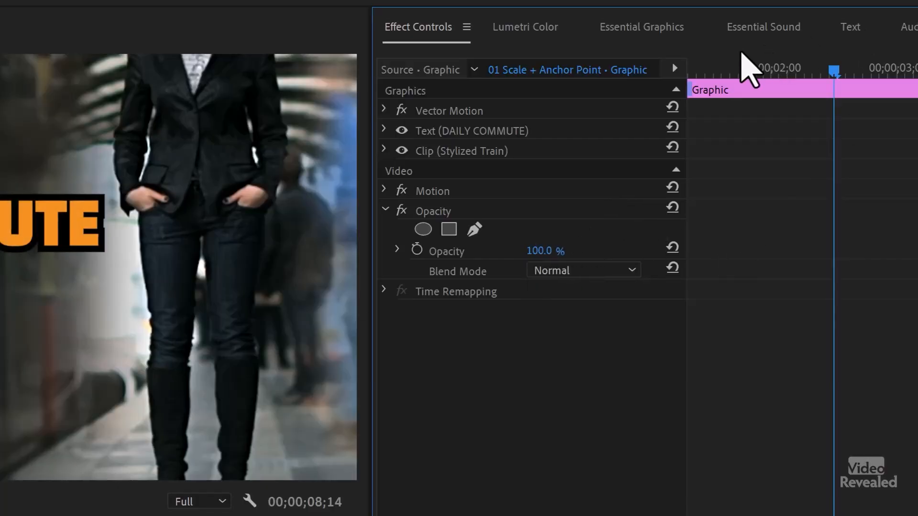
Step: Keyframe a fade-in on the graphic's opacity, from 0% at its first frame to 100% at 00;00;01;20
{"action": "left_click_drag", "start_coordinate": [738, 69], "coordinate": [602, 92]}
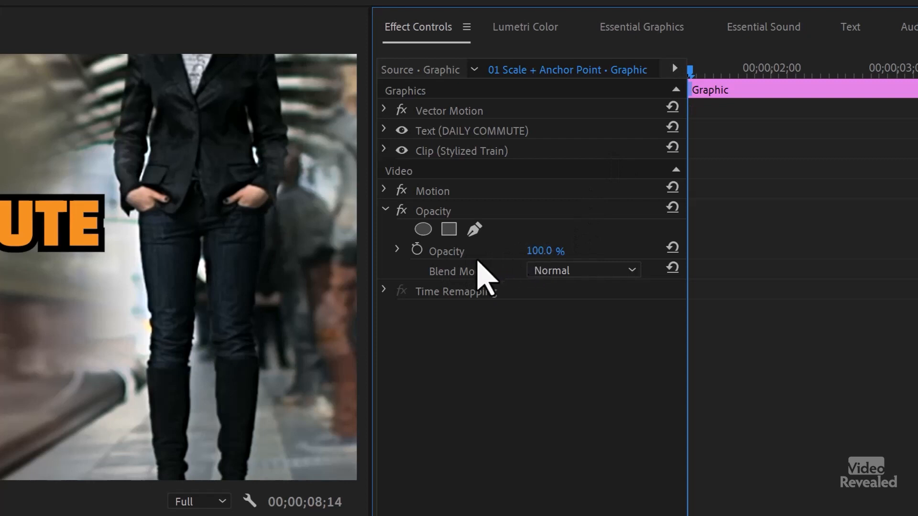
{"action": "left_click", "coordinate": [417, 249]}
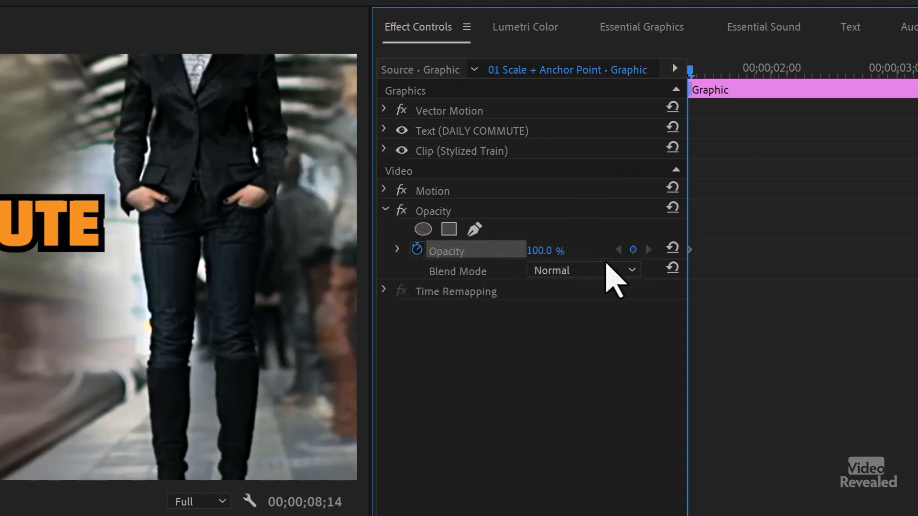
{"action": "left_click_drag", "start_coordinate": [756, 250], "coordinate": [727, 249]}
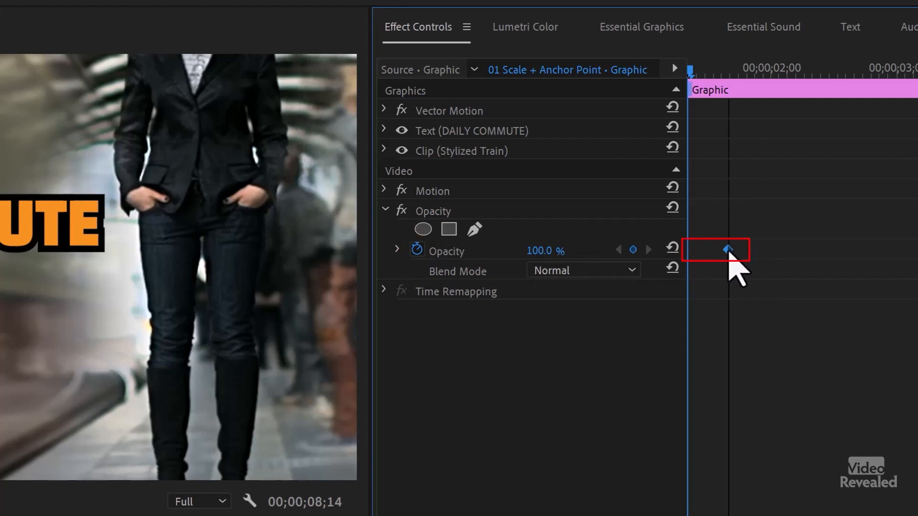
{"action": "left_click", "coordinate": [545, 250]}
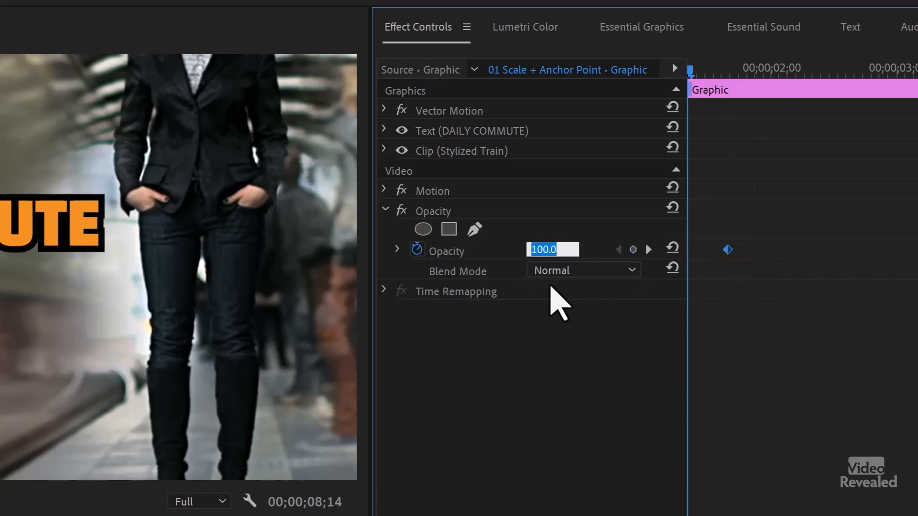
{"action": "type", "text": "0"}
{"action": "key", "text": "Return"}
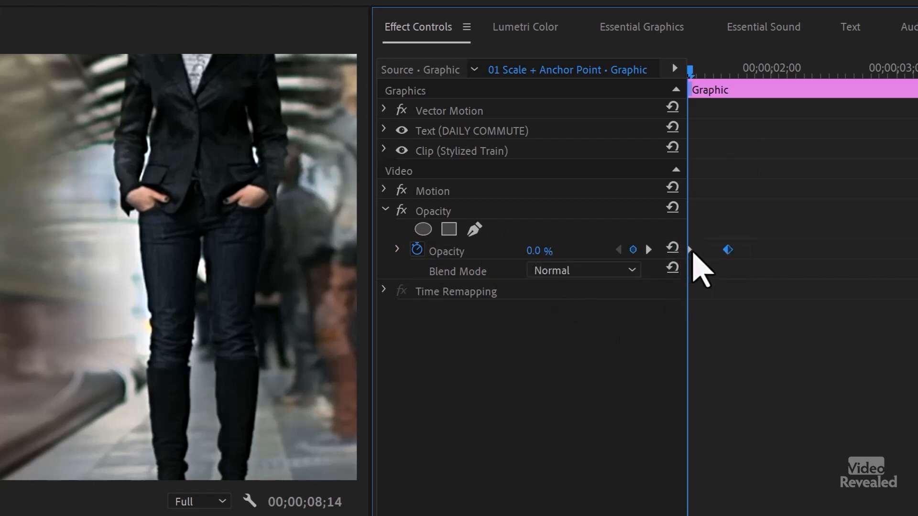
Step: Step between the two opacity keyframes and play back the graphic's fade-in
{"action": "left_click", "coordinate": [649, 249]}
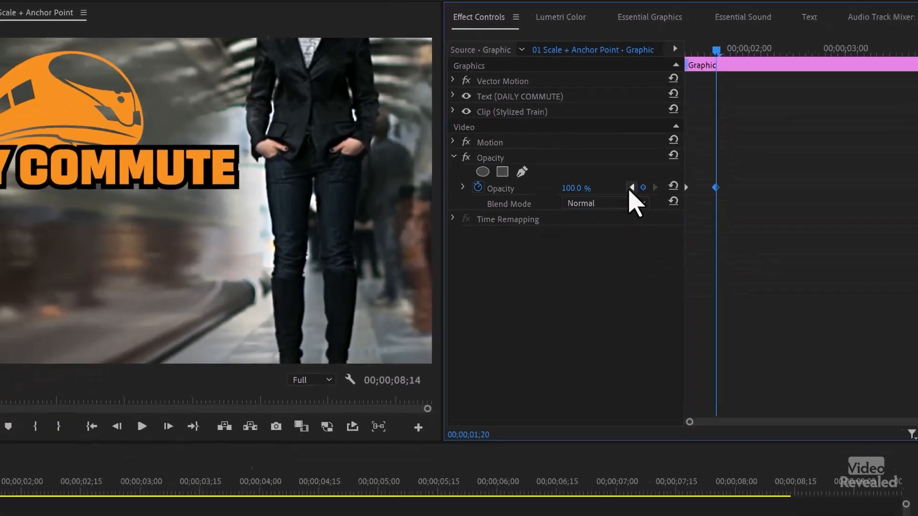
{"action": "left_click", "coordinate": [617, 249]}
{"action": "key", "text": "Left"}
{"action": "key", "text": "space"}
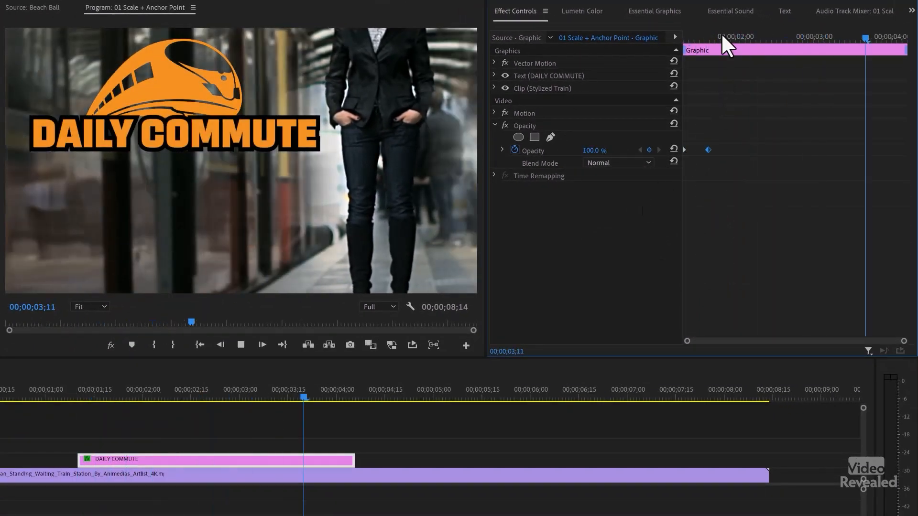
{"action": "key", "text": "space"}
{"action": "left_click", "coordinate": [704, 30]}
{"action": "key", "text": "Up"}
{"action": "key", "text": "space"}
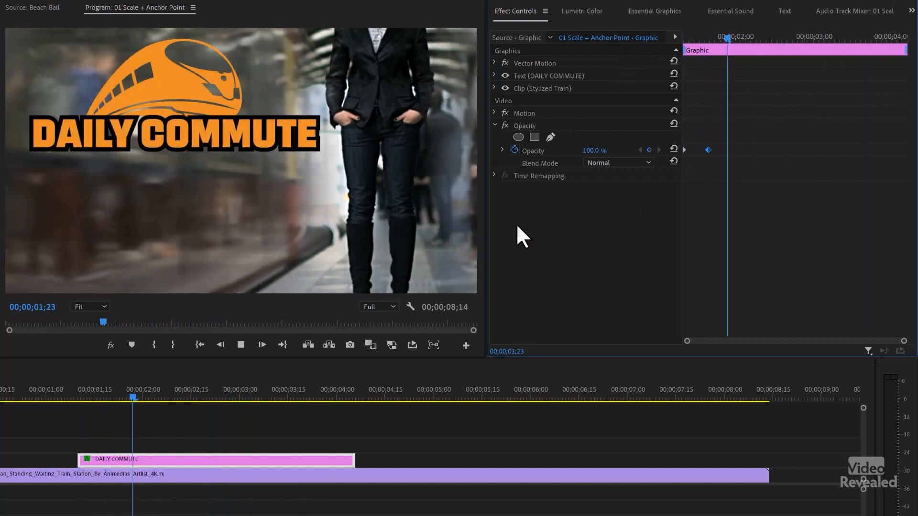
Step: Keyframe the graphic's opacity at 0% at 00;00;03;08 and play back the fade-out
{"action": "key", "text": "space"}
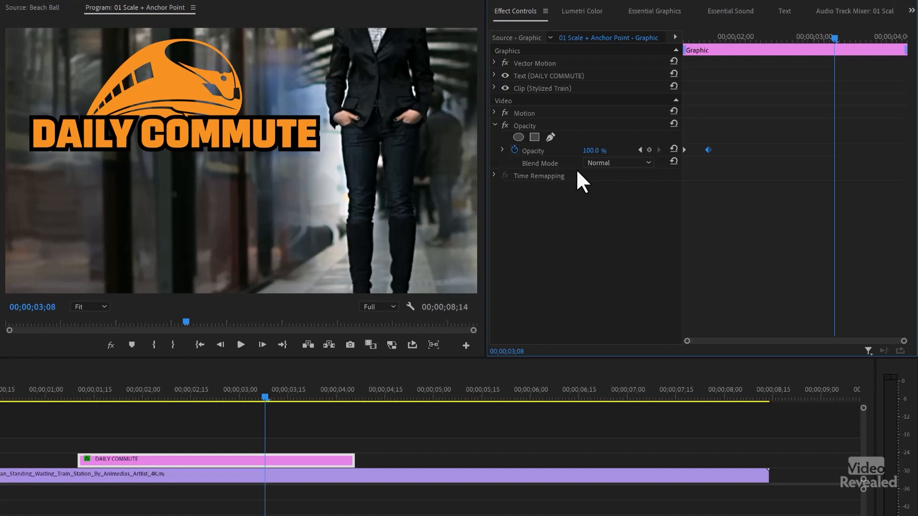
{"action": "left_click_drag", "start_coordinate": [593, 152], "coordinate": [516, 152]}
{"action": "left_click", "coordinate": [700, 38]}
{"action": "key", "text": "space"}
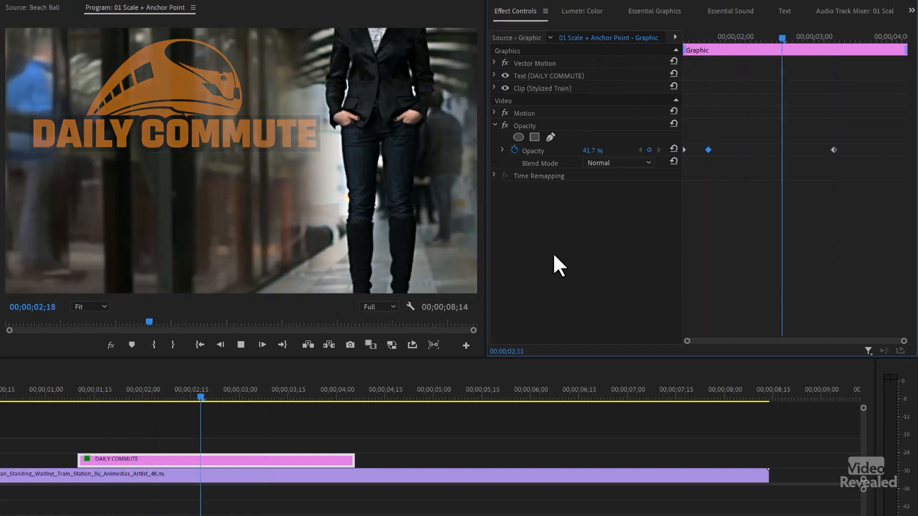
{"action": "left_click_drag", "start_coordinate": [728, 38], "coordinate": [669, 44]}
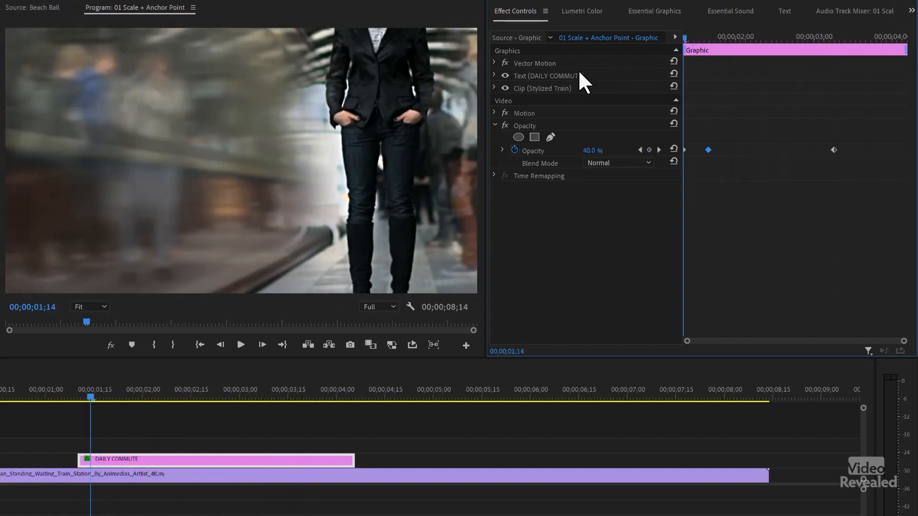
{"action": "key", "text": "space"}
{"action": "key", "text": "space"}
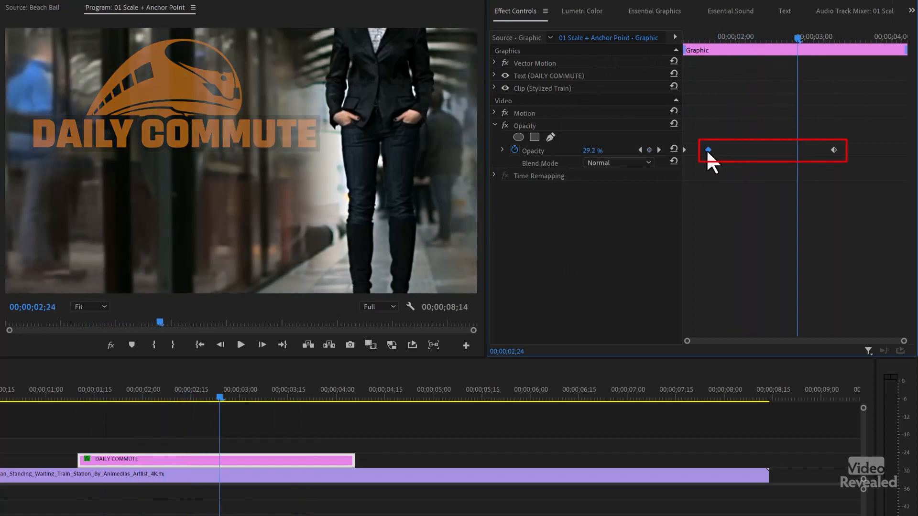
Step: Examine the opacity change between the 100% keyframe and the final 0% keyframe
{"action": "left_click", "coordinate": [835, 148]}
{"action": "left_click_drag", "start_coordinate": [736, 127], "coordinate": [650, 170]}
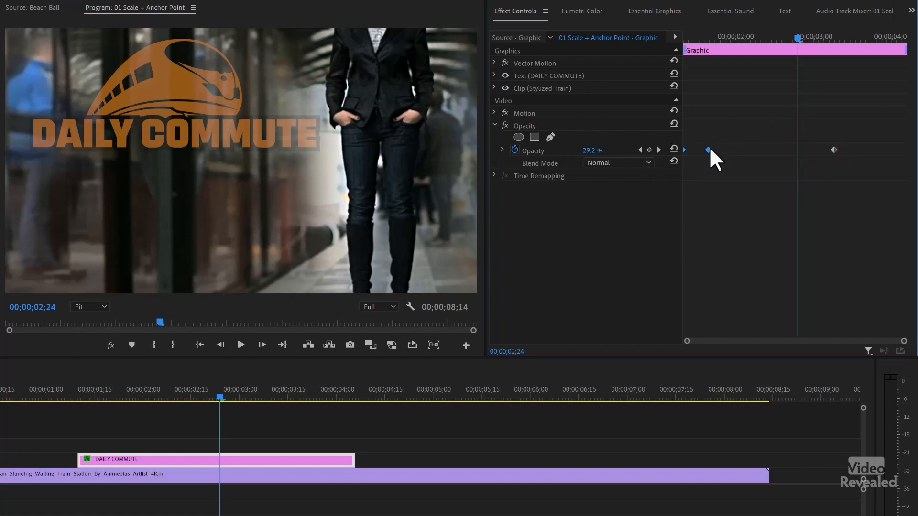
{"action": "left_click", "coordinate": [810, 41]}
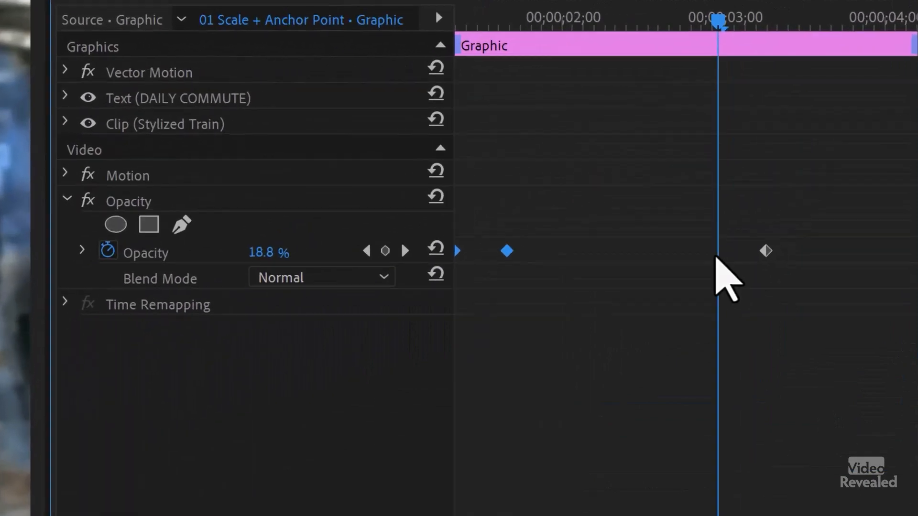
{"action": "mouse_move", "coordinate": [491, 47]}
{"action": "left_mouse_down"}
{"action": "mouse_move", "coordinate": [494, 40]}
{"action": "mouse_move", "coordinate": [480, 37]}
{"action": "mouse_move", "coordinate": [487, 34]}
{"action": "left_mouse_up"}
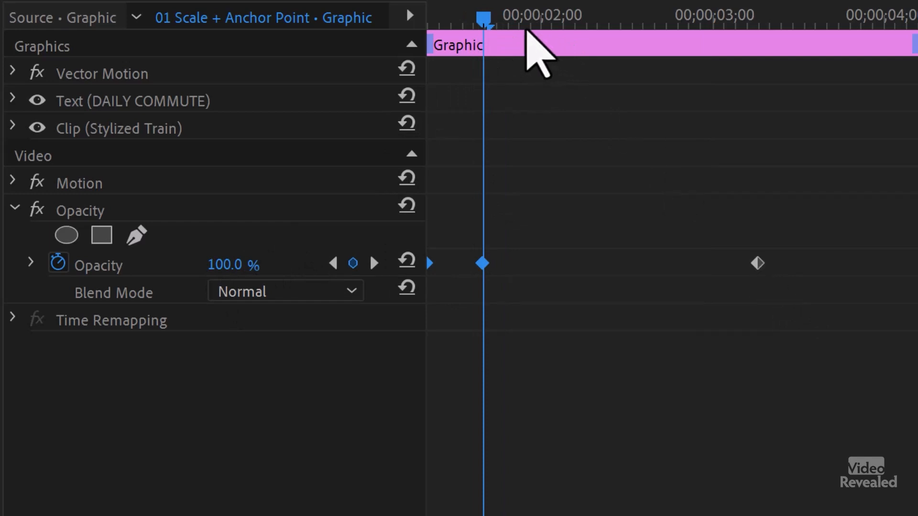
Step: Add a 100% opacity keyframe just before the final 0% keyframe, nudge it to about 00;00;03;00, and preview the fade
{"action": "left_click", "coordinate": [524, 23]}
{"action": "left_click_drag", "start_coordinate": [729, 14], "coordinate": [707, 15]}
{"action": "left_click_drag", "start_coordinate": [216, 265], "coordinate": [255, 266]}
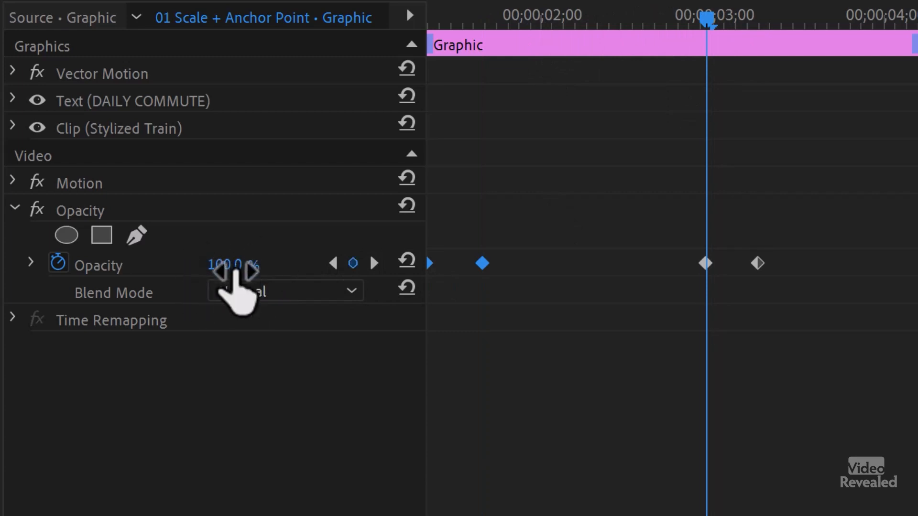
{"action": "left_click_drag", "start_coordinate": [706, 264], "coordinate": [722, 265]}
{"action": "left_click_drag", "start_coordinate": [530, 17], "coordinate": [428, 26]}
{"action": "key", "text": "space"}
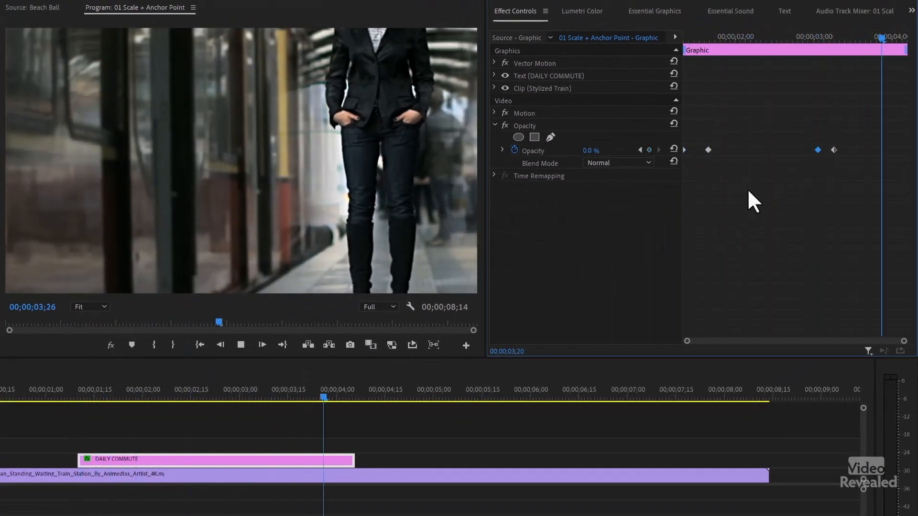
Step: Shift the fade-out's 100% keyframe slightly earlier and scrub through the fade to the graphic's end
{"action": "left_click_drag", "start_coordinate": [779, 141], "coordinate": [834, 150]}
{"action": "left_click_drag", "start_coordinate": [846, 37], "coordinate": [782, 37]}
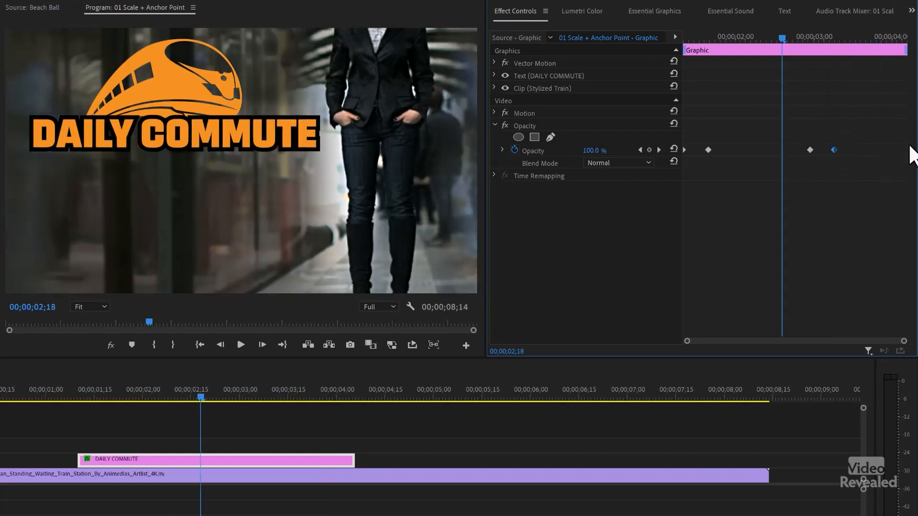
{"action": "left_click_drag", "start_coordinate": [286, 394], "coordinate": [354, 397]}
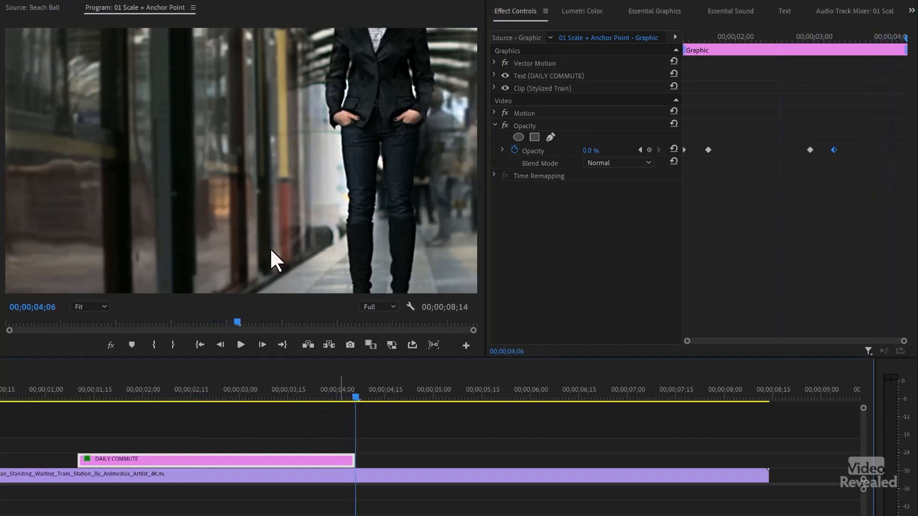
{"action": "left_click_drag", "start_coordinate": [311, 389], "coordinate": [230, 396]}
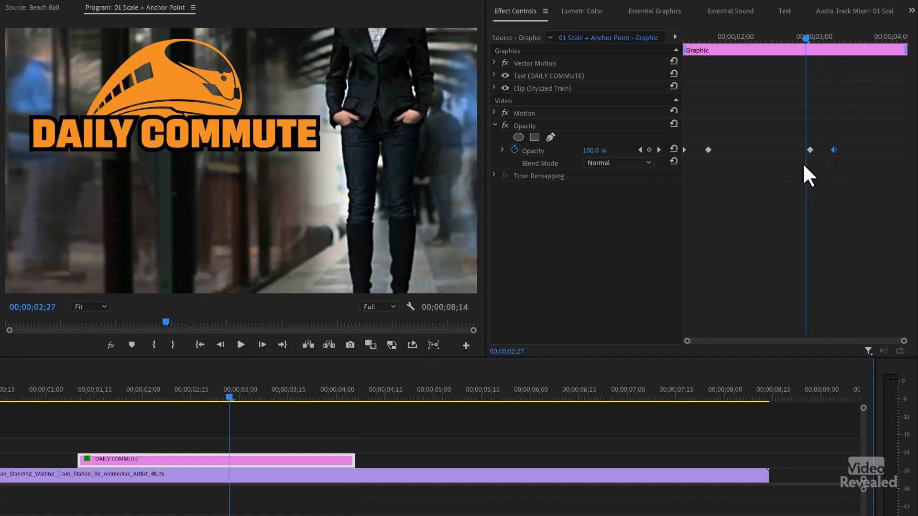
Step: Move both fade-out keyframes together so the last one snaps to the graphic's end, and play back the animation
{"action": "left_click_drag", "start_coordinate": [765, 115], "coordinate": [865, 179]}
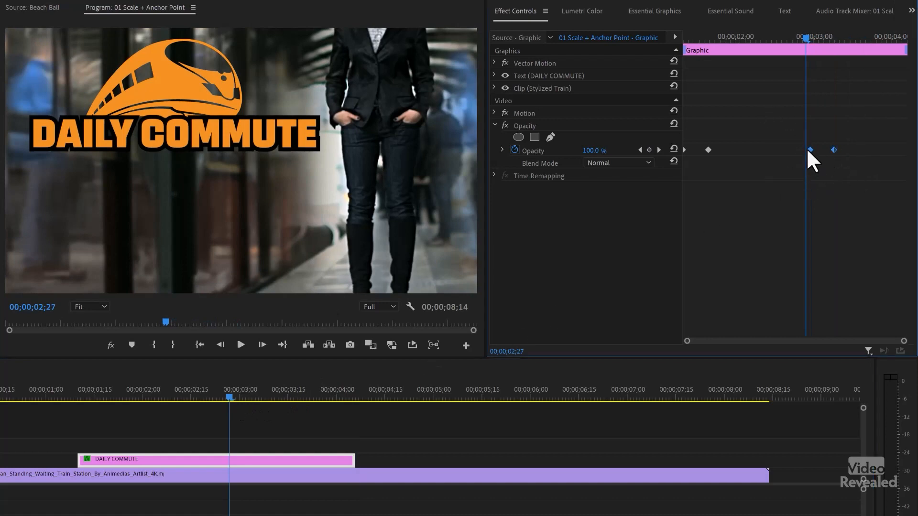
{"action": "left_click_drag", "start_coordinate": [832, 149], "coordinate": [906, 150]}
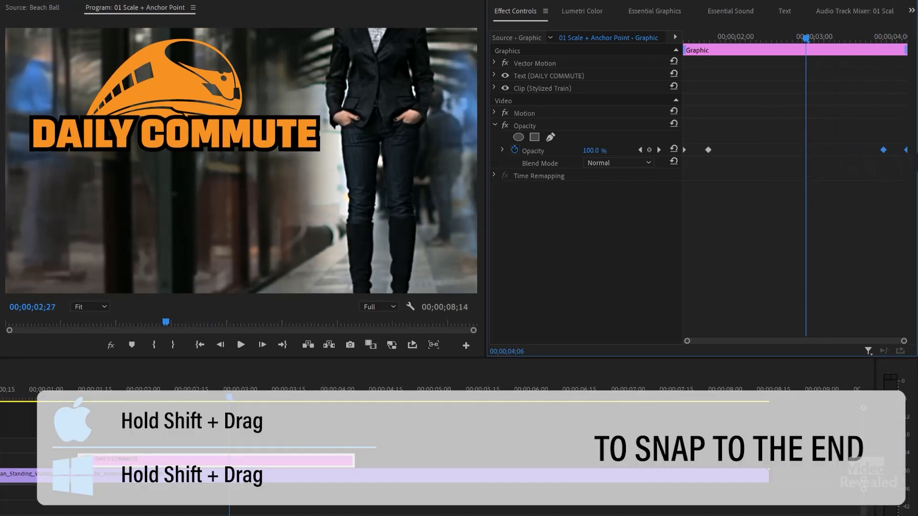
{"action": "left_click_drag", "start_coordinate": [728, 45], "coordinate": [597, 122]}
{"action": "key", "text": "space"}
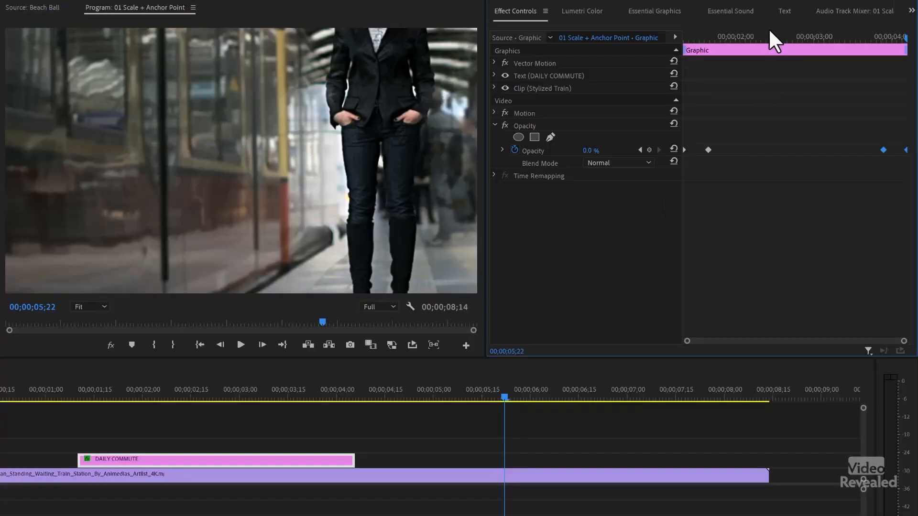
Step: Select both fade-out opacity keyframes, move them together earlier so the fade finishes before the graphic's end, and scrub through the fade
{"action": "left_click_drag", "start_coordinate": [769, 37], "coordinate": [730, 42]}
{"action": "left_click_drag", "start_coordinate": [820, 126], "coordinate": [909, 170]}
{"action": "left_click_drag", "start_coordinate": [843, 156], "coordinate": [838, 157]}
{"action": "left_click_drag", "start_coordinate": [827, 41], "coordinate": [887, 36]}
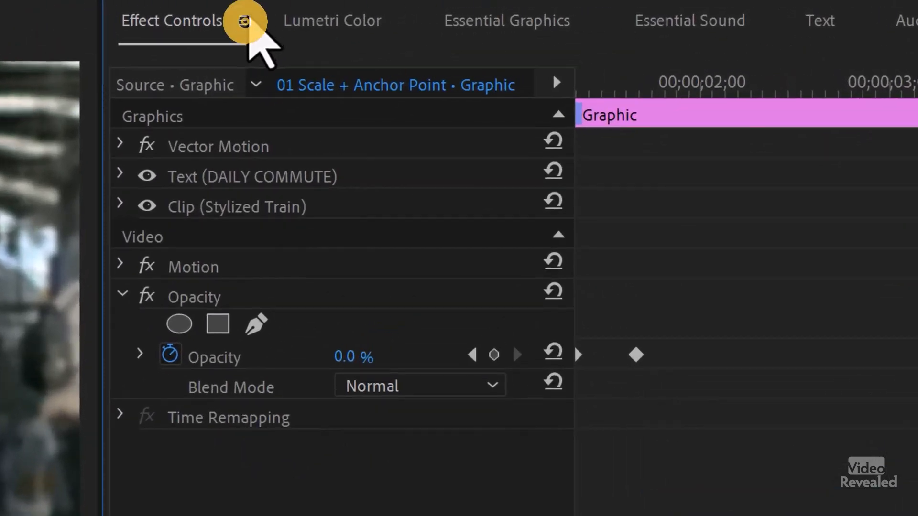
Step: Turn off Pin to Clip to extend the effect timeline past the graphic, place the playhead beyond its end, and restore Pin to Clip
{"action": "left_click", "coordinate": [545, 11]}
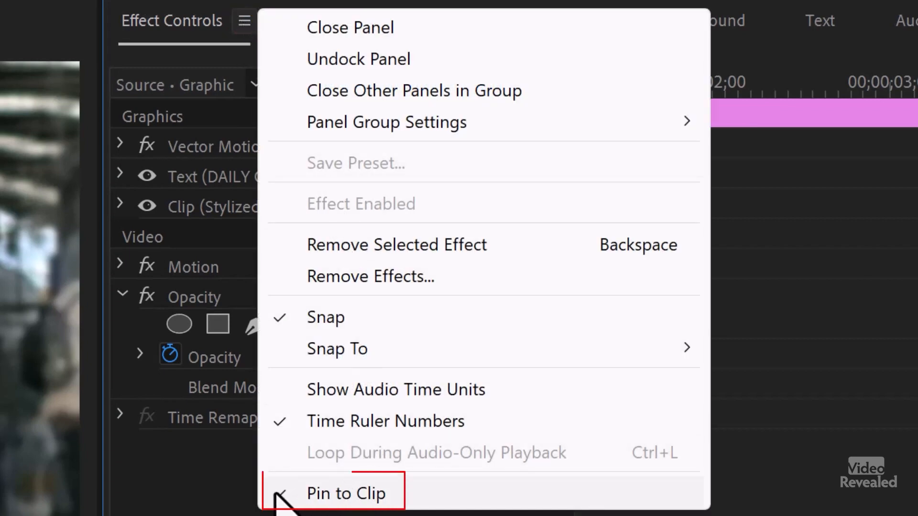
{"action": "left_click", "coordinate": [356, 495]}
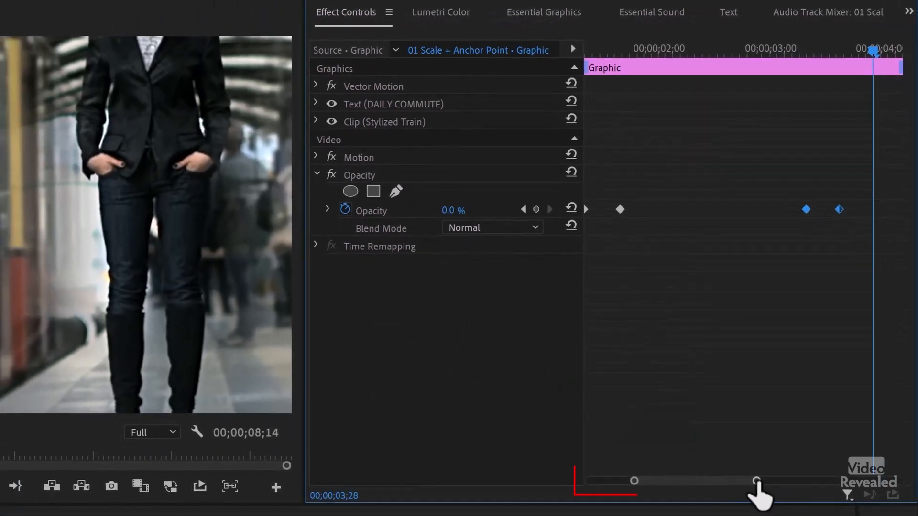
{"action": "left_click_drag", "start_coordinate": [756, 481], "coordinate": [842, 484]}
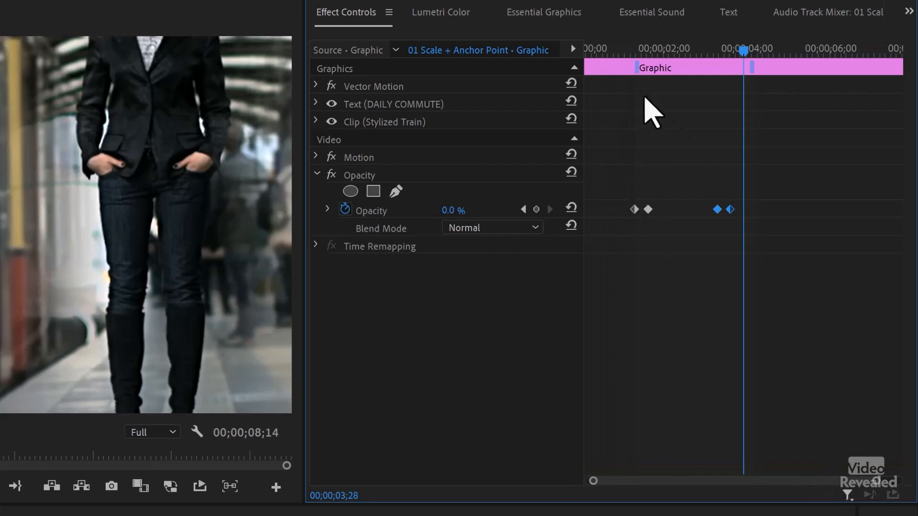
{"action": "left_click", "coordinate": [817, 49]}
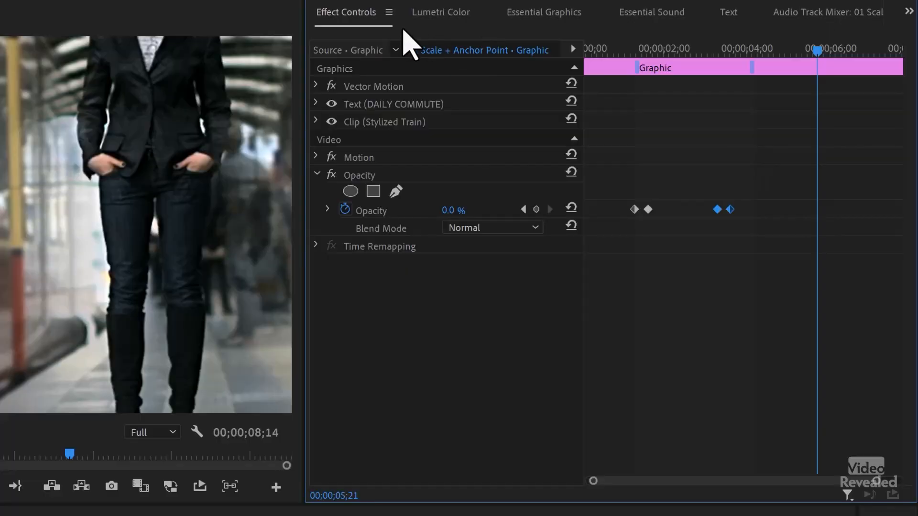
{"action": "left_click", "coordinate": [389, 12]}
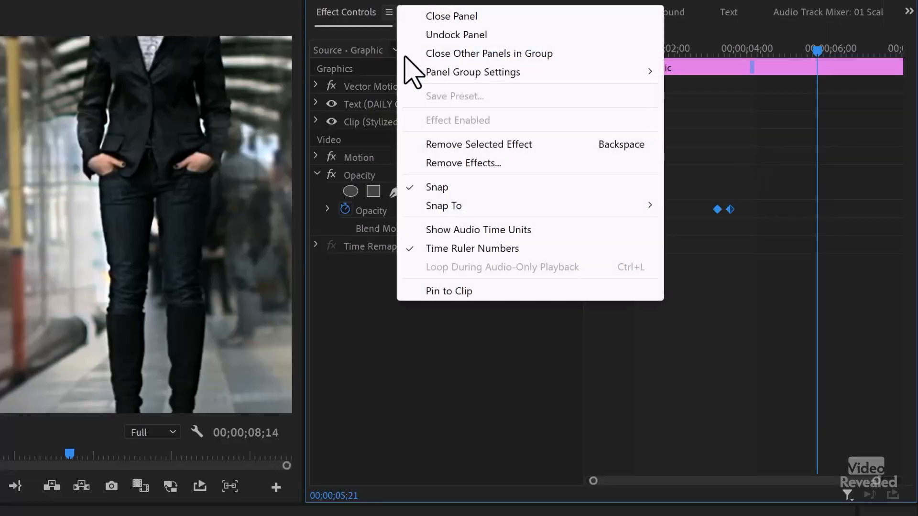
{"action": "left_click", "coordinate": [449, 290]}
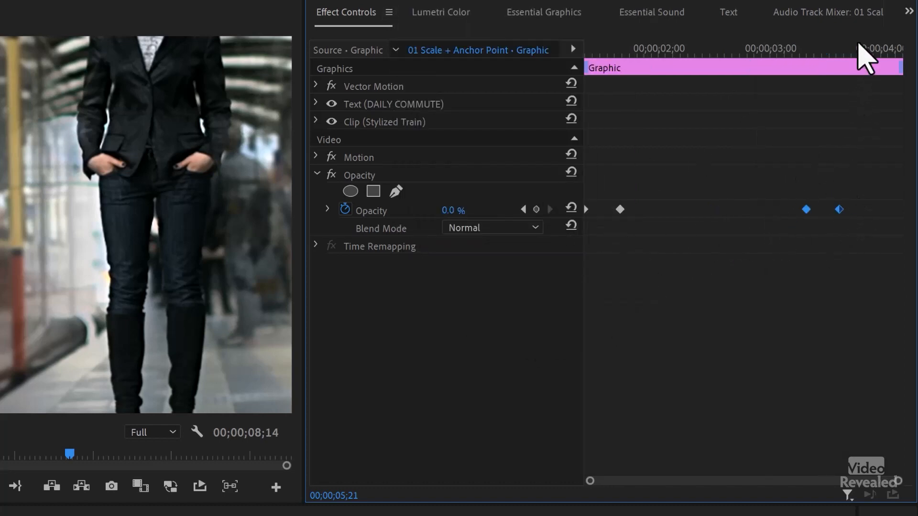
Step: Scrub back through the graphic and park the playhead on its first frame at 00;00;01;10
{"action": "left_click", "coordinate": [876, 49]}
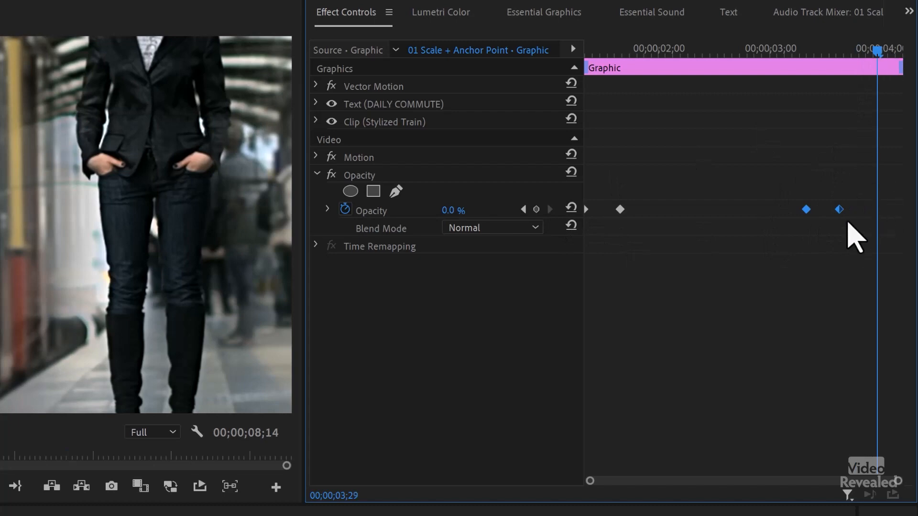
{"action": "left_click", "coordinate": [693, 48]}
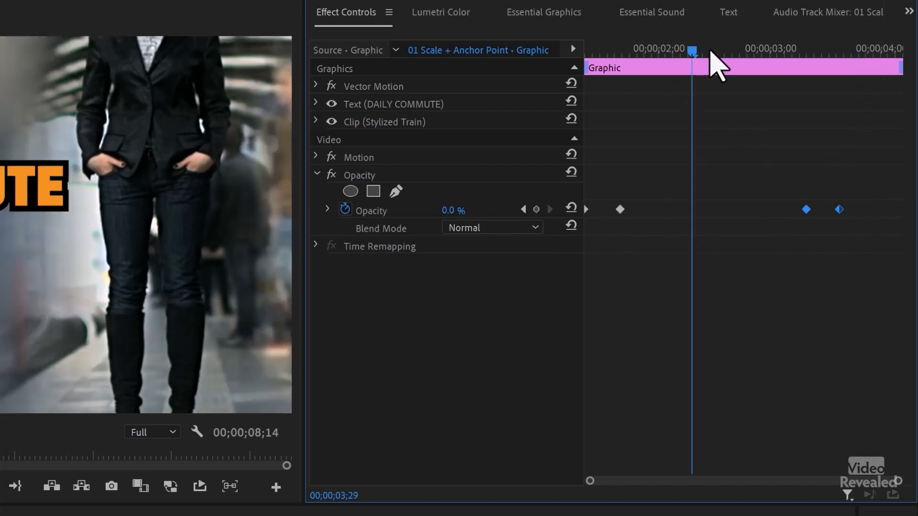
{"action": "left_click_drag", "start_coordinate": [691, 50], "coordinate": [557, 68]}
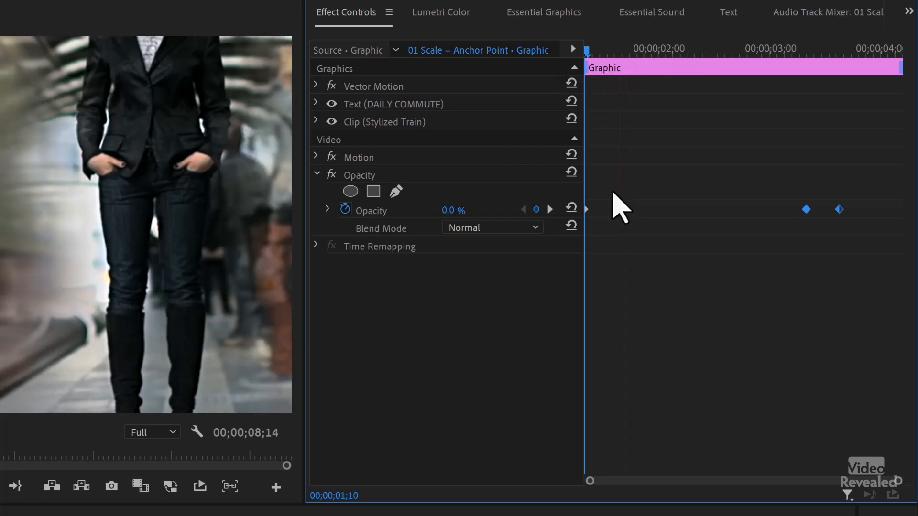
Step: Select all the opacity keyframes and try deleting them by switching off the Opacity animation
{"action": "left_click_drag", "start_coordinate": [668, 221], "coordinate": [554, 230]}
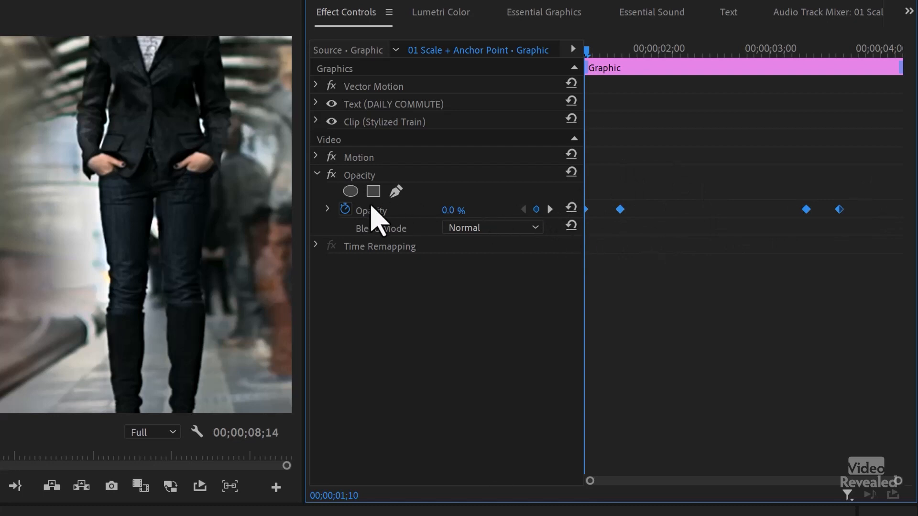
{"action": "left_click", "coordinate": [344, 210]}
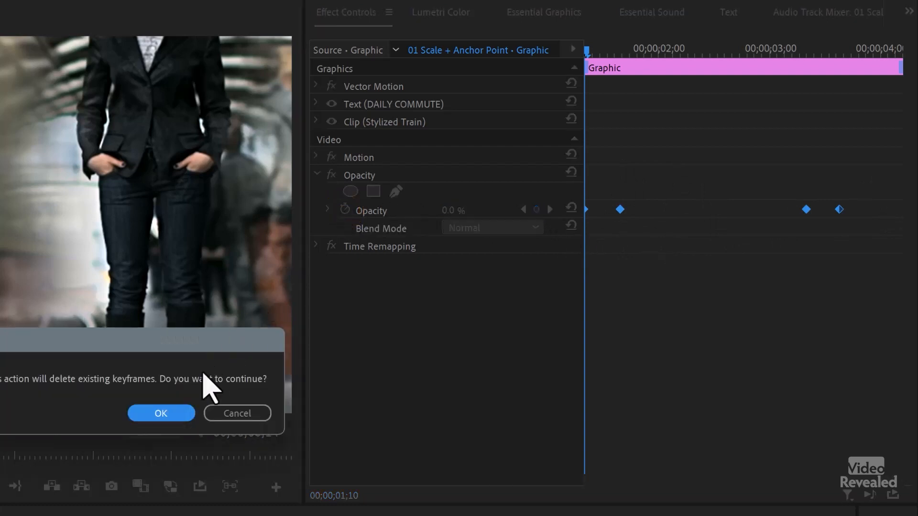
{"action": "left_click", "coordinate": [162, 414]}
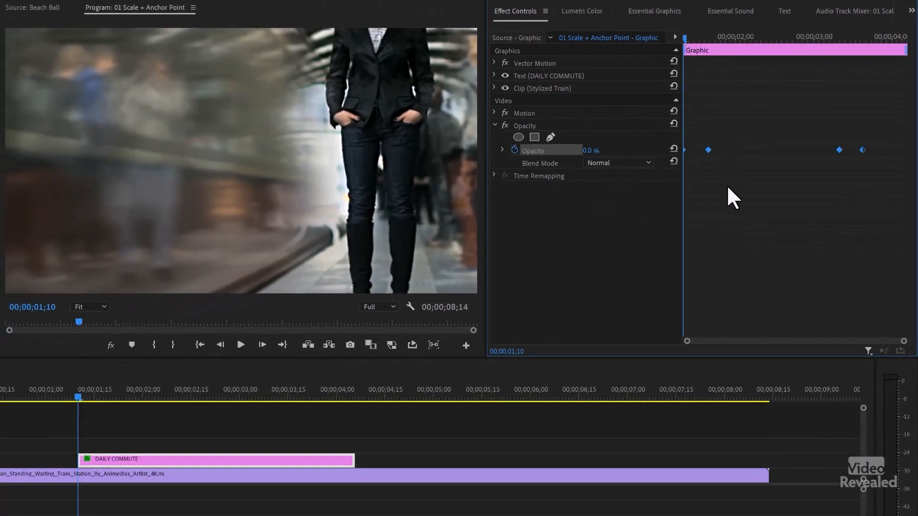
{"action": "key", "text": "space"}
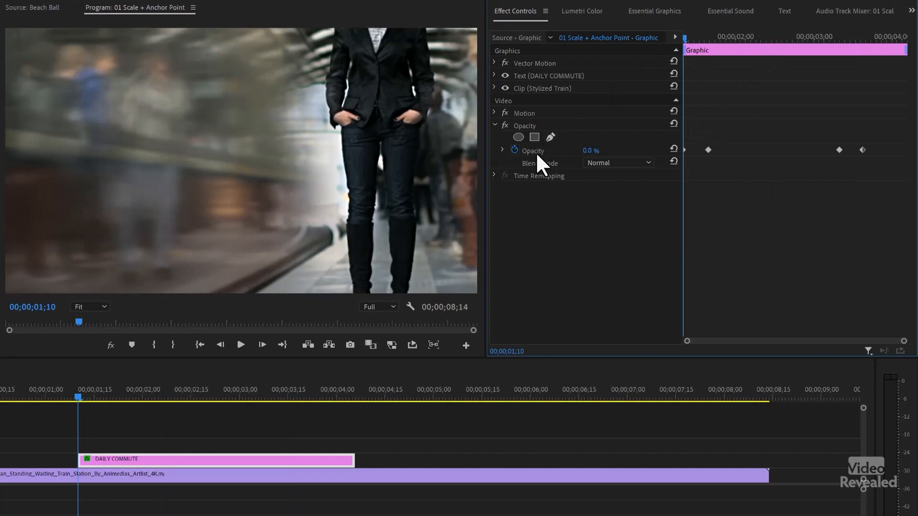
Step: Switch off Opacity animation to delete all its keyframes and restore the graphic's opacity to 100%
{"action": "left_click", "coordinate": [515, 150]}
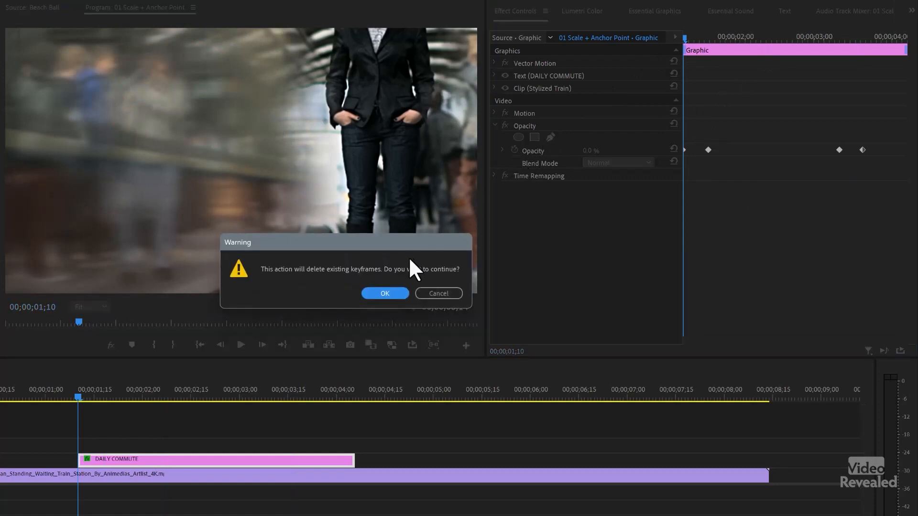
{"action": "left_click", "coordinate": [386, 295]}
{"action": "left_click_drag", "start_coordinate": [590, 152], "coordinate": [643, 152]}
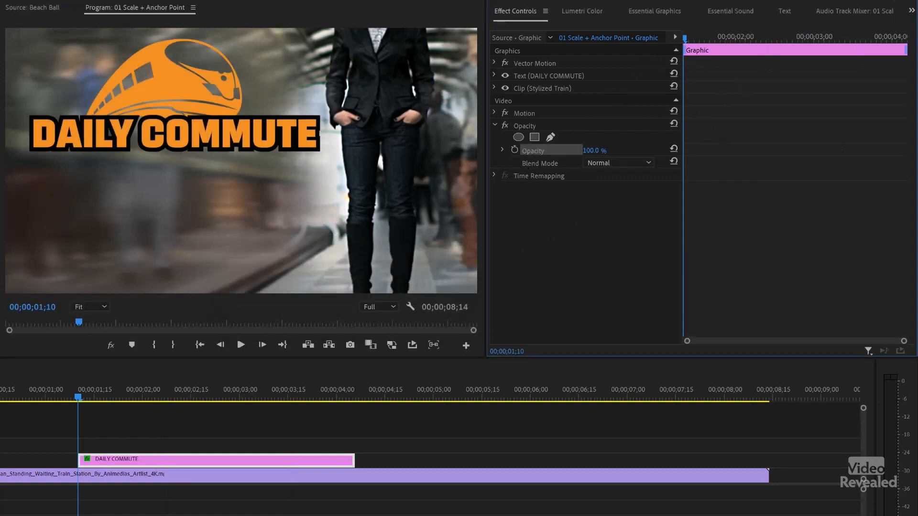
Step: Collapse the Opacity settings, expand Motion, and select Motion to show the graphic's bounding box and anchor point
{"action": "left_click", "coordinate": [494, 125]}
{"action": "left_click", "coordinate": [494, 113]}
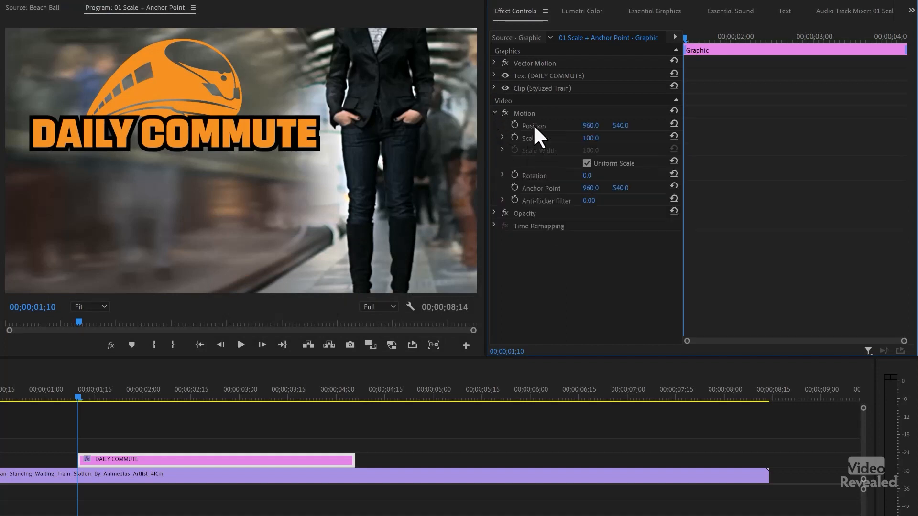
{"action": "mouse_move", "coordinate": [596, 148]}
{"action": "left_mouse_down"}
{"action": "mouse_move", "coordinate": [562, 148]}
{"action": "mouse_move", "coordinate": [593, 148]}
{"action": "left_mouse_up"}
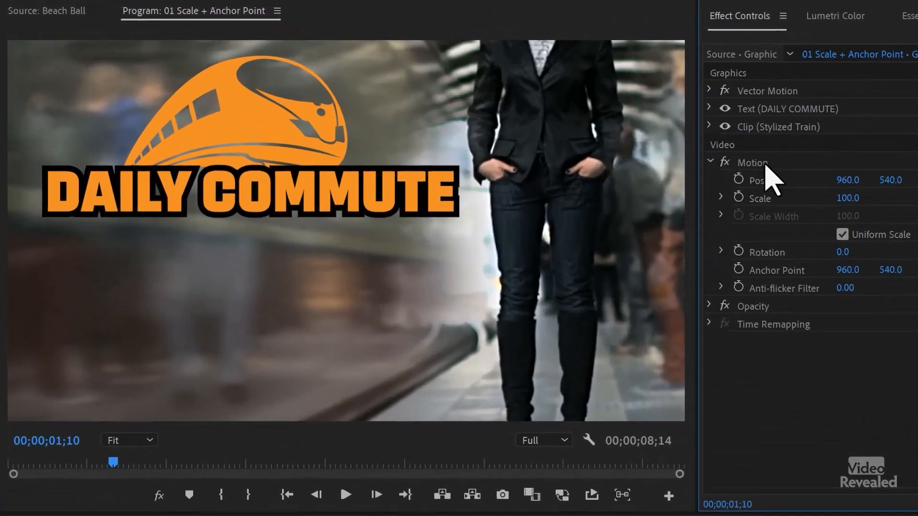
{"action": "left_click", "coordinate": [764, 165]}
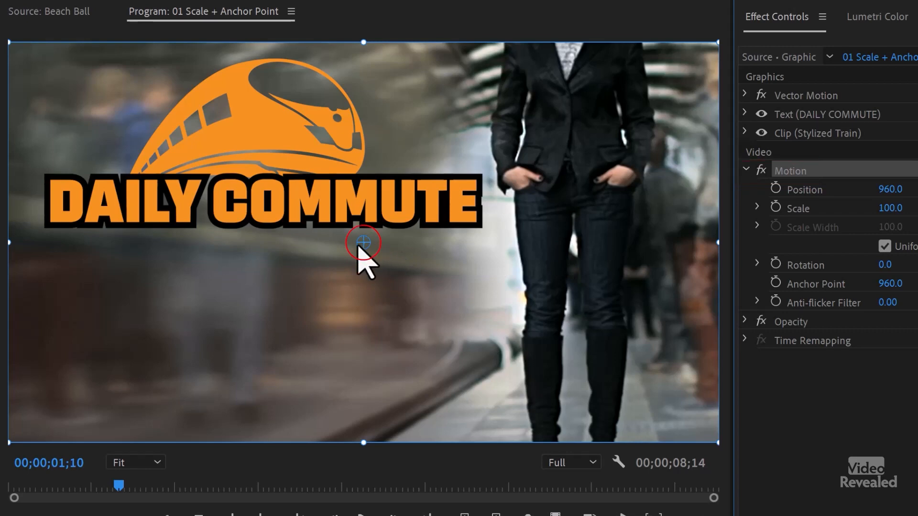
Step: Shift the anchor point slightly off centre, test it by scaling the graphic to 49, and undo the scaling
{"action": "left_click_drag", "start_coordinate": [363, 242], "coordinate": [344, 240]}
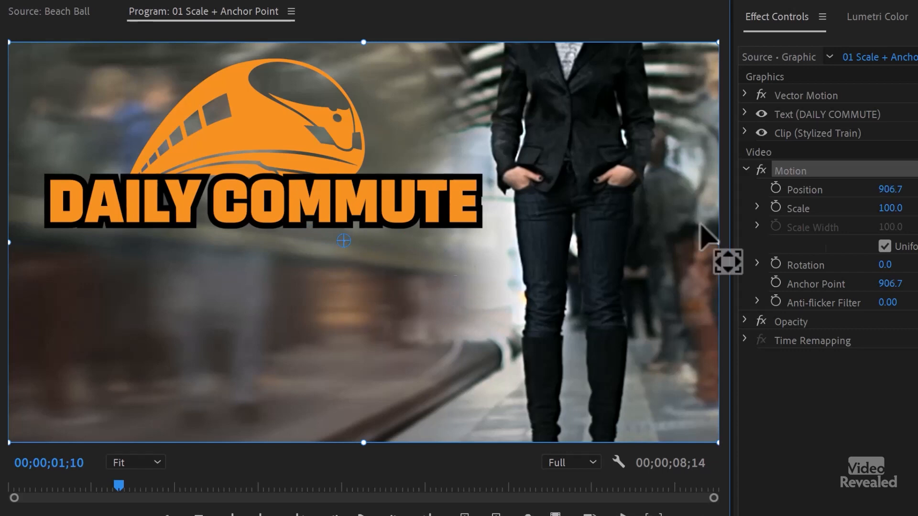
{"action": "left_click_drag", "start_coordinate": [890, 208], "coordinate": [866, 208]}
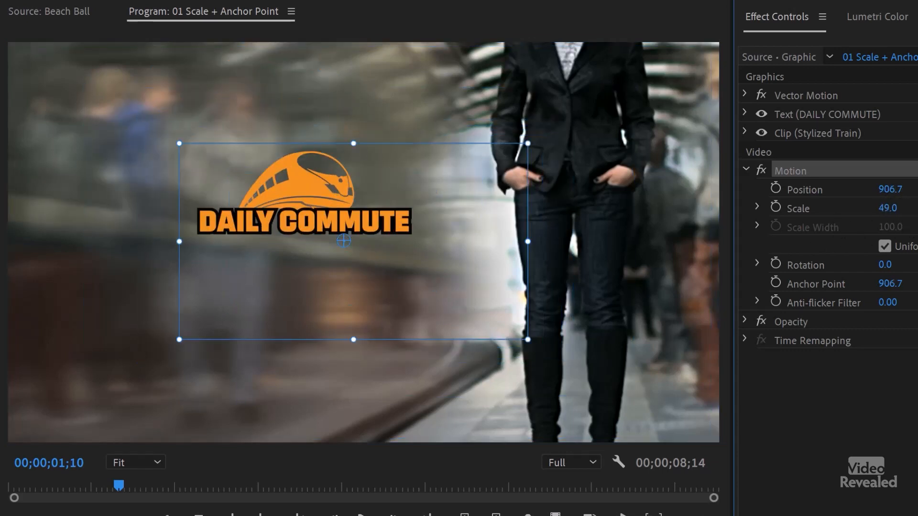
{"action": "key", "text": "ctrl+z"}
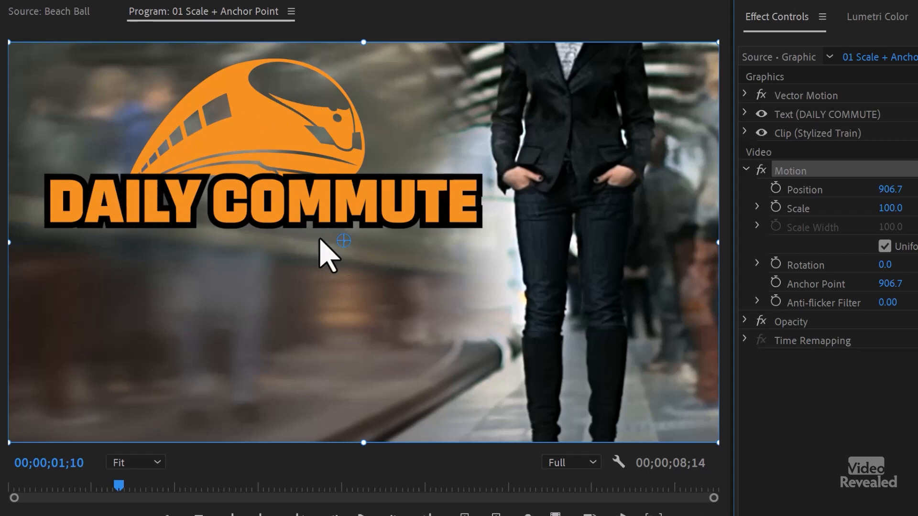
Step: Move the graphic's anchor point to about 329.7, 375.3 on the word DAILY, and test it by scaling to 64 and resetting Scale
{"action": "left_click_drag", "start_coordinate": [344, 241], "coordinate": [129, 180]}
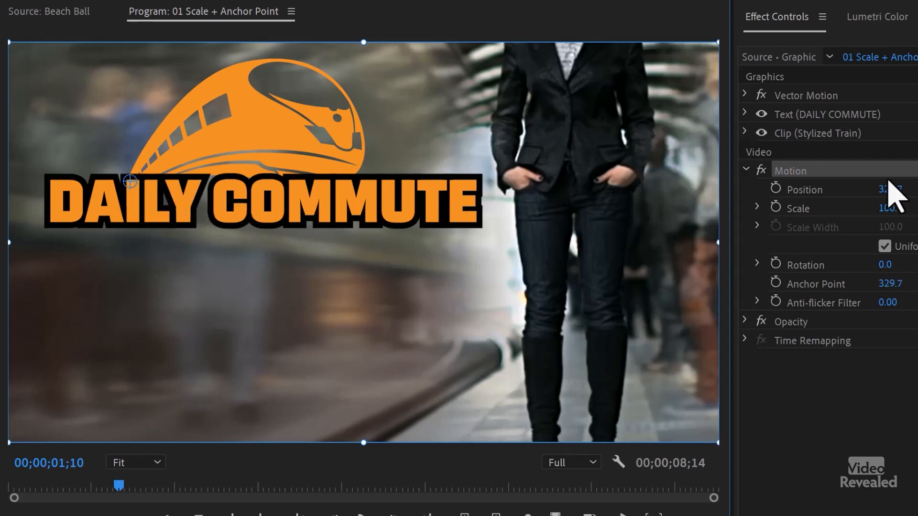
{"action": "mouse_move", "coordinate": [901, 211]}
{"action": "left_mouse_down"}
{"action": "mouse_move", "coordinate": [857, 210]}
{"action": "mouse_move", "coordinate": [884, 211]}
{"action": "left_mouse_up"}
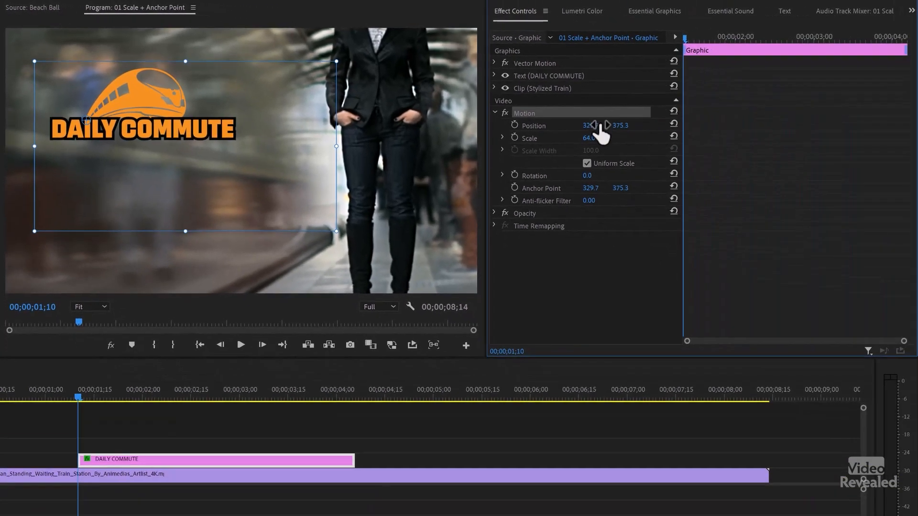
{"action": "left_click", "coordinate": [672, 135]}
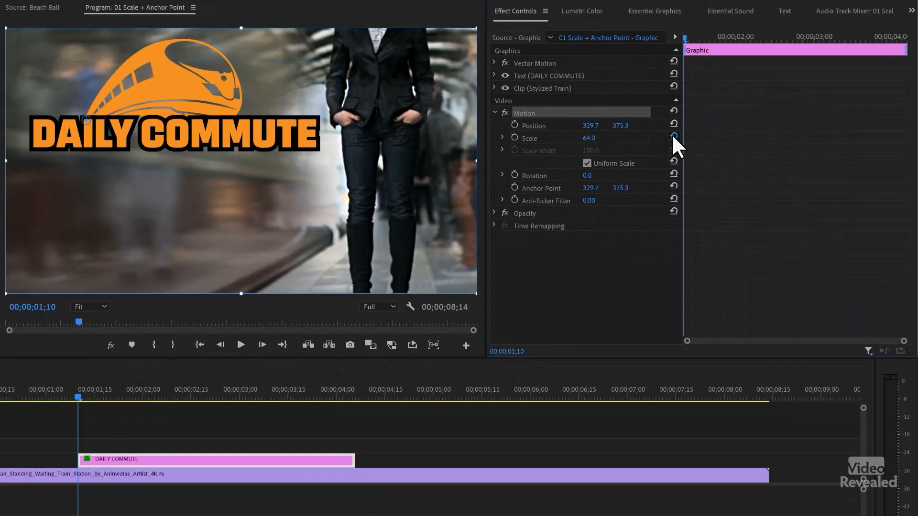
Step: Animate Scale with a 0 keyframe at the graphic's start and the 100 keyframe slightly after it, and preview the growth
{"action": "left_click", "coordinate": [514, 138]}
{"action": "left_click_drag", "start_coordinate": [685, 137], "coordinate": [701, 138]}
{"action": "left_click", "coordinate": [591, 137]}
{"action": "type", "text": "0"}
{"action": "key", "text": "Return"}
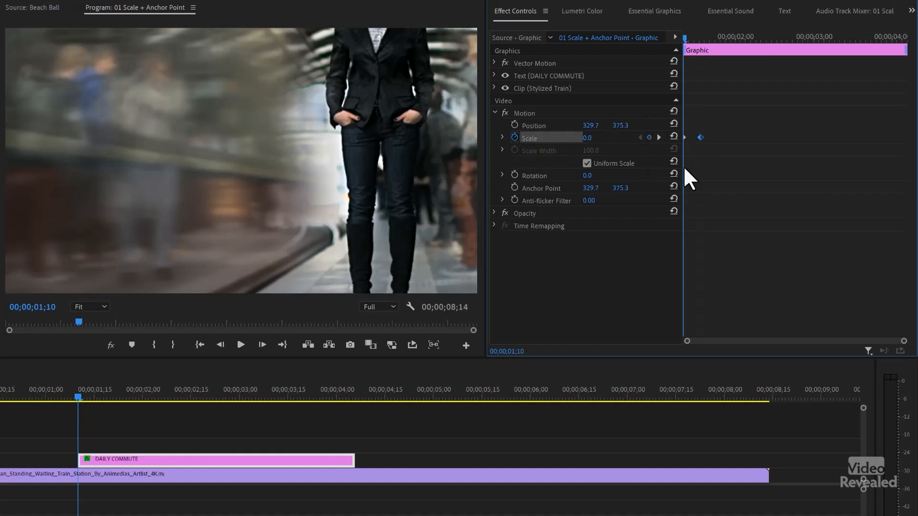
{"action": "key", "text": "space"}
Step: Delay the Scale 100 keyframe to slow the growth, and play it back from the graphic's start
{"action": "left_click_drag", "start_coordinate": [700, 137], "coordinate": [728, 136]}
{"action": "left_click_drag", "start_coordinate": [703, 37], "coordinate": [680, 40]}
{"action": "key", "text": "space"}
{"action": "key", "text": "space"}
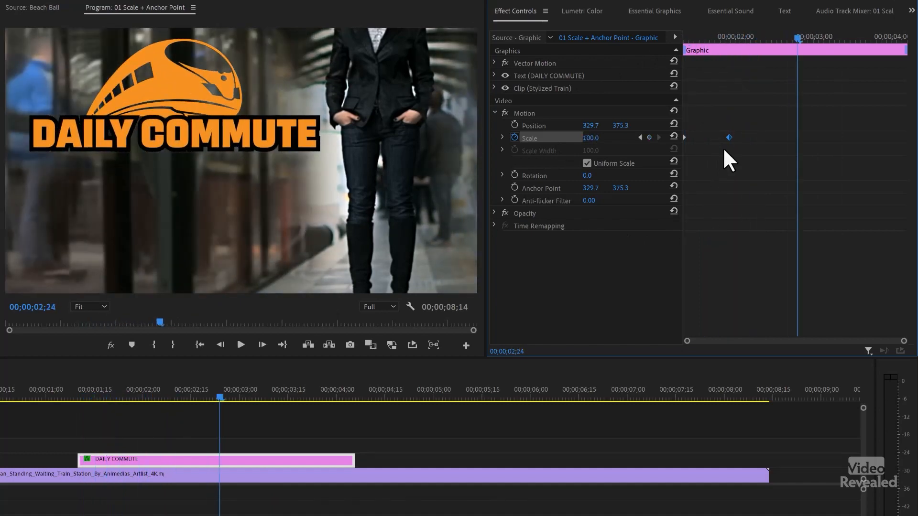
Step: Move the Scale 100 keyframe slightly earlier, replay from the graphic's start, and scrub to 00;00;01;19 within the growth
{"action": "left_click_drag", "start_coordinate": [726, 136], "coordinate": [716, 136]}
{"action": "left_click_drag", "start_coordinate": [707, 33], "coordinate": [558, 153]}
{"action": "key", "text": "space"}
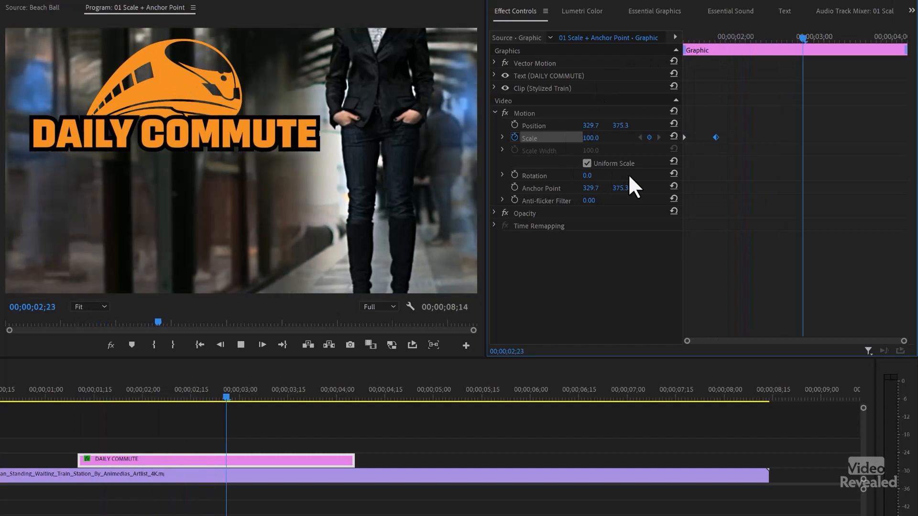
{"action": "key", "text": "space"}
{"action": "mouse_move", "coordinate": [704, 39]}
{"action": "left_mouse_down"}
{"action": "mouse_move", "coordinate": [673, 39]}
{"action": "mouse_move", "coordinate": [706, 38]}
{"action": "left_mouse_up"}
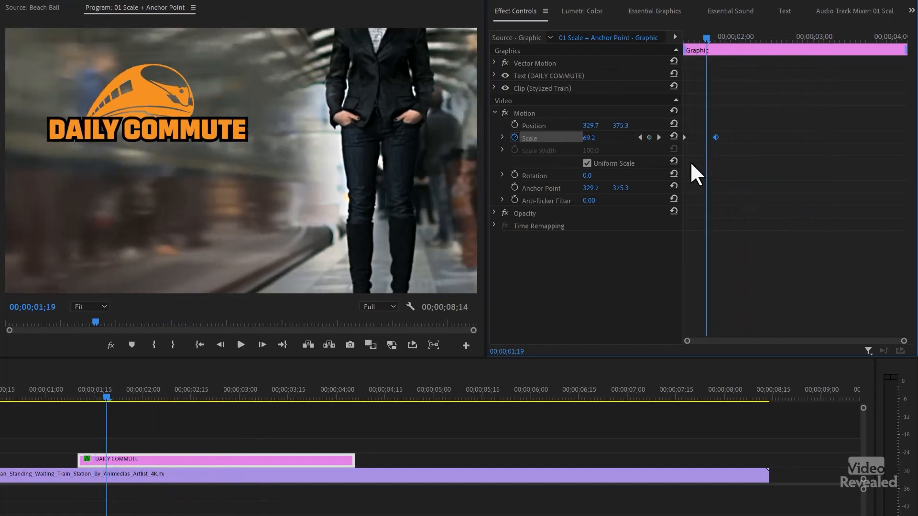
Step: Change both Scale keyframes to Bezier interpolation and replay the growth from the graphic's start
{"action": "right_click", "coordinate": [717, 137]}
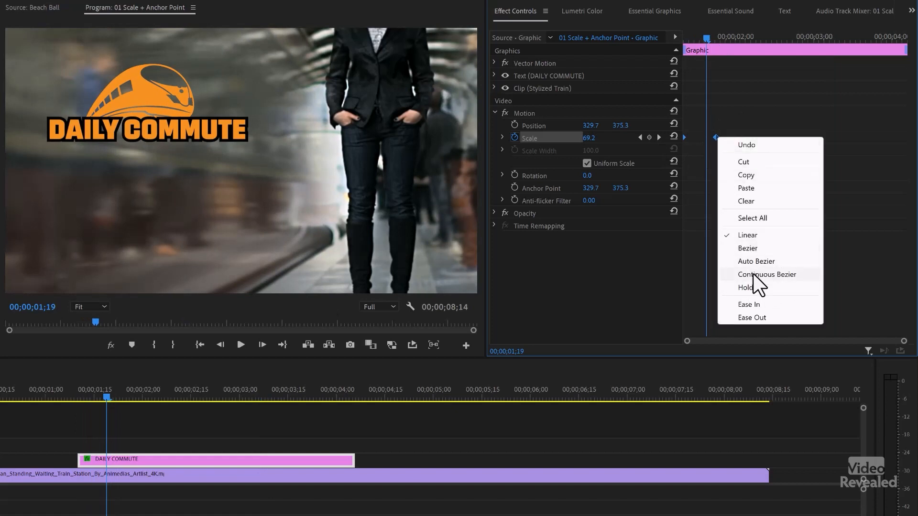
{"action": "left_click", "coordinate": [750, 248]}
{"action": "left_click_drag", "start_coordinate": [693, 32], "coordinate": [683, 32]}
{"action": "key", "text": "space"}
{"action": "key", "text": "space"}
{"action": "left_click_drag", "start_coordinate": [715, 33], "coordinate": [629, 58]}
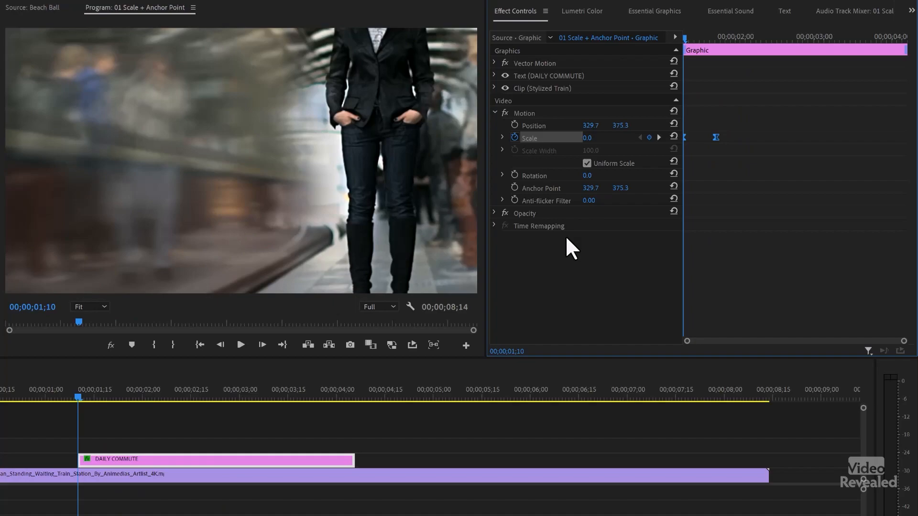
{"action": "key", "text": "space"}
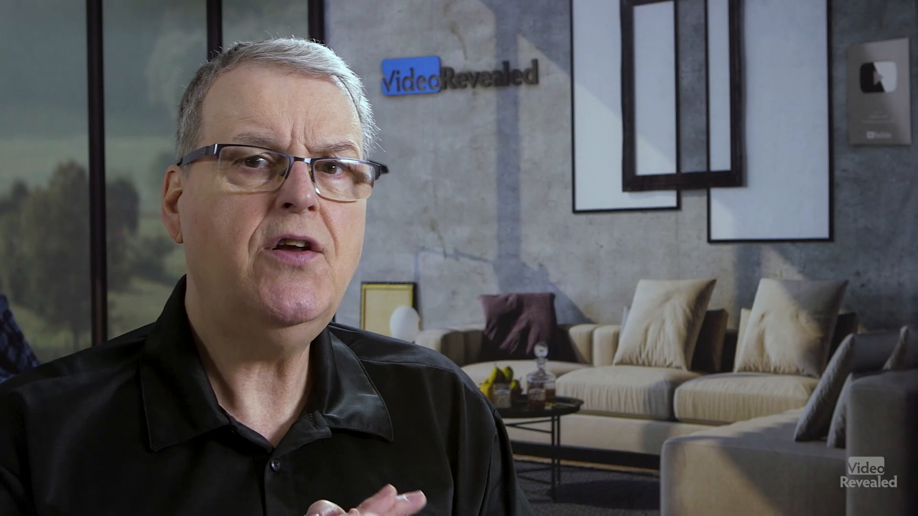
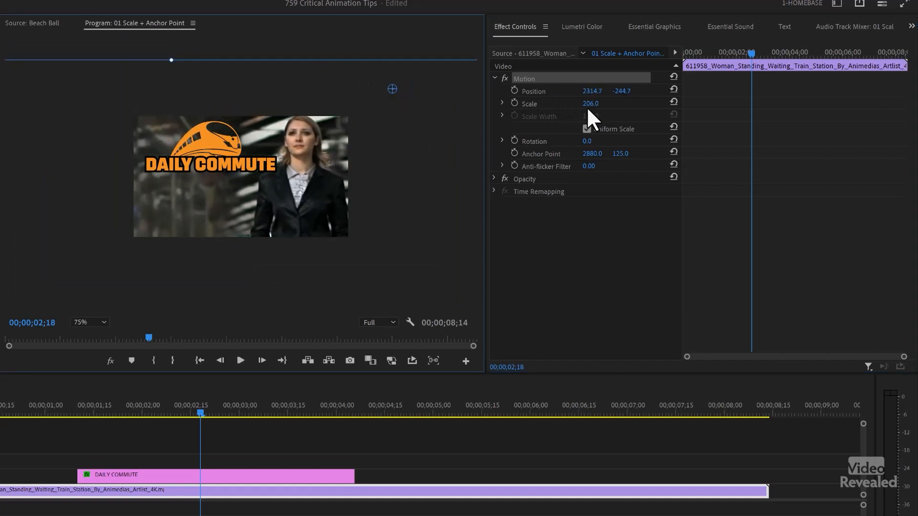
Step: Scale the background video clip around its off-centre anchor point down to 102 and up to 209
{"action": "left_click_drag", "start_coordinate": [591, 103], "coordinate": [541, 104]}
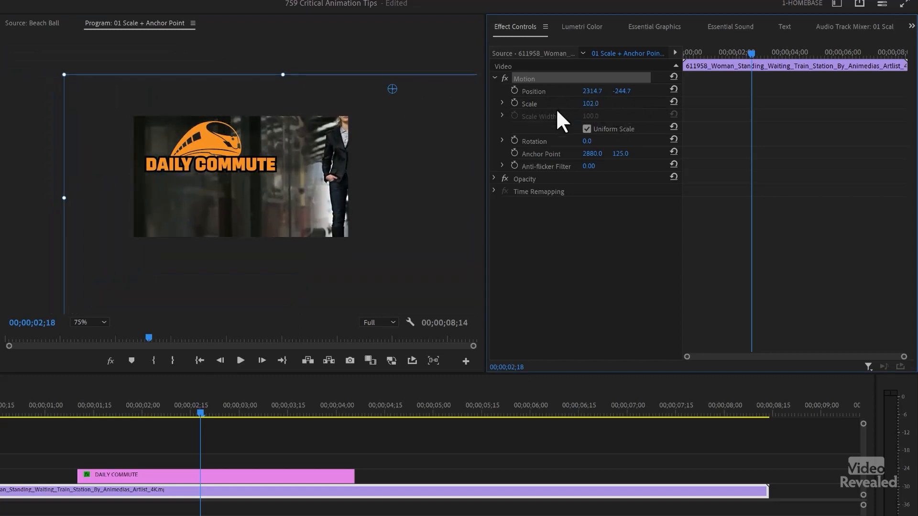
{"action": "left_click_drag", "start_coordinate": [590, 104], "coordinate": [639, 103]}
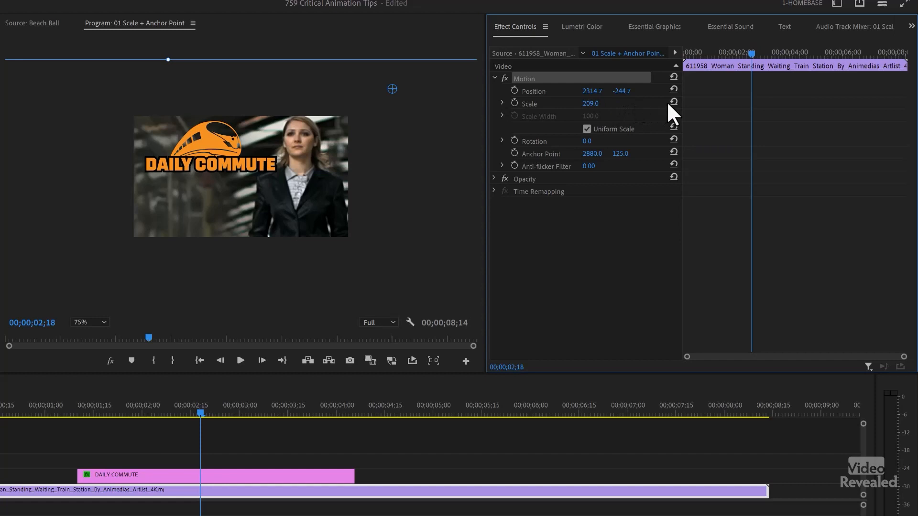
Step: Reset the background video's Scale and all its Motion settings, and move its frame to about Position 1760, 162.3
{"action": "left_click", "coordinate": [672, 102]}
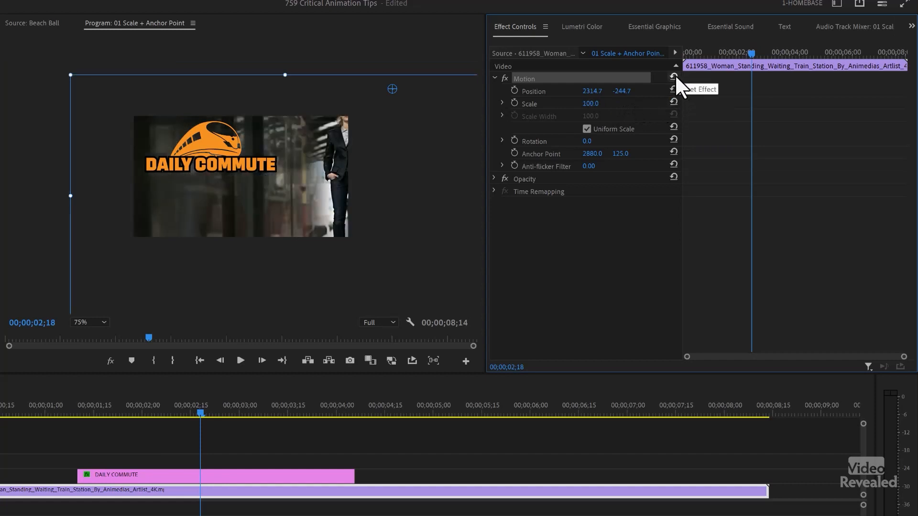
{"action": "left_click", "coordinate": [673, 76]}
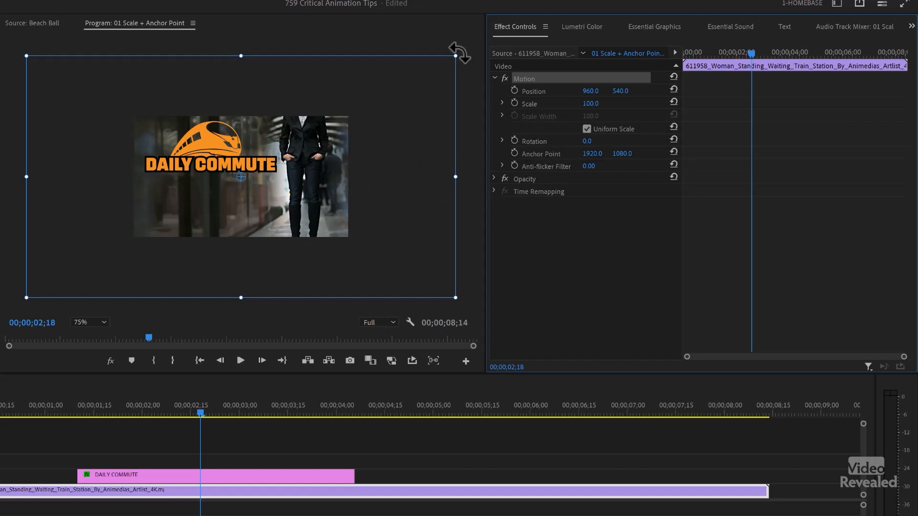
{"action": "left_click_drag", "start_coordinate": [243, 217], "coordinate": [314, 150]}
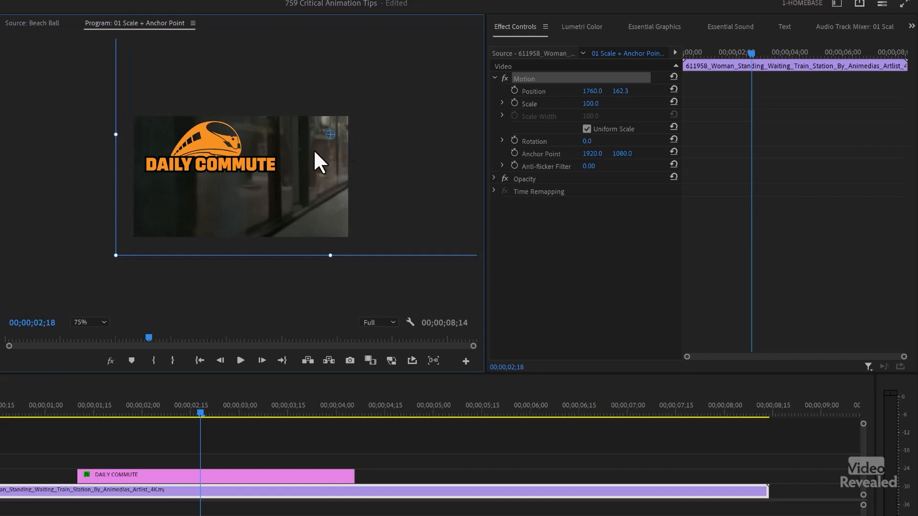
Step: Start Position and Scale keyframing on the background video at its first frame
{"action": "key", "text": "Home"}
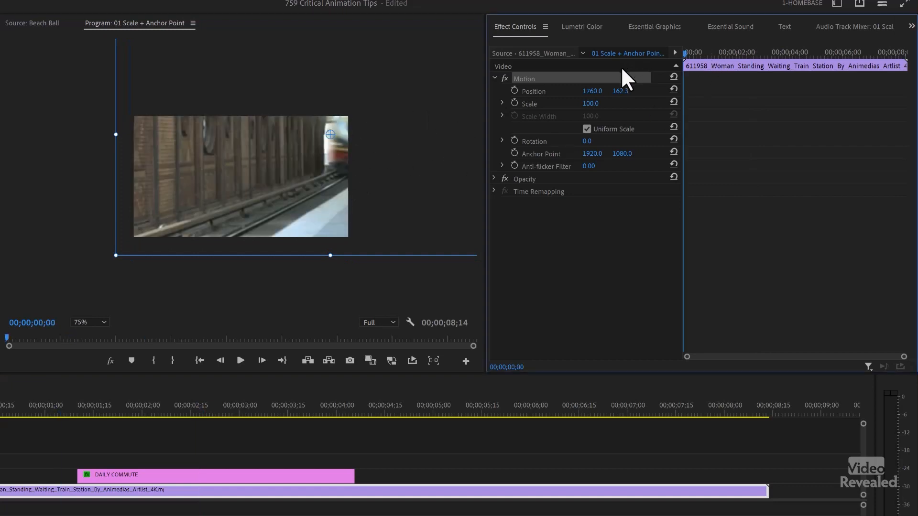
{"action": "left_click", "coordinate": [515, 90]}
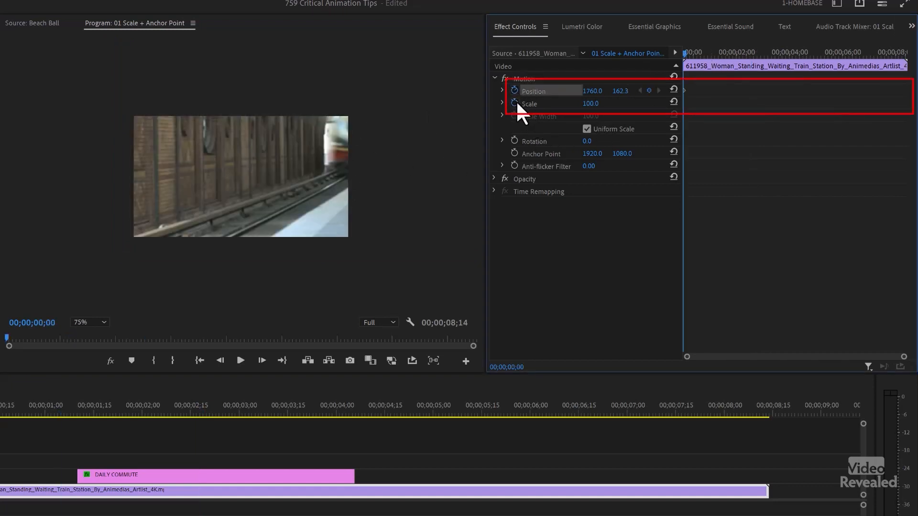
{"action": "left_click", "coordinate": [514, 103]}
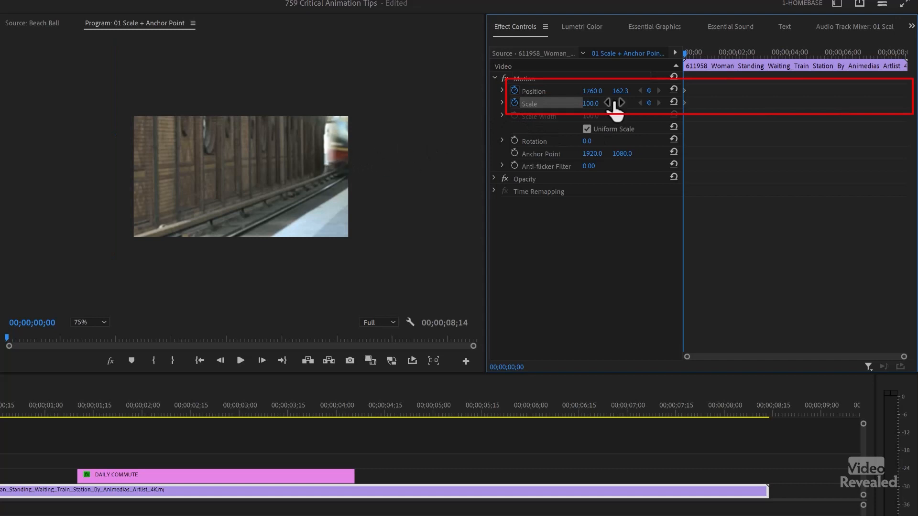
Step: Fit the program view and reframe the background video on the woman with Position 634, 1150.3 and Scale 129
{"action": "left_click_drag", "start_coordinate": [600, 92], "coordinate": [210, 93]}
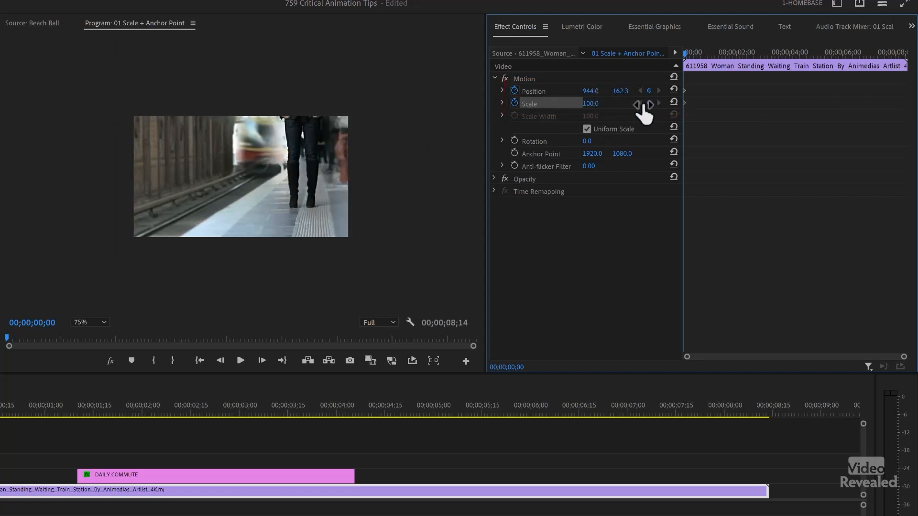
{"action": "left_click_drag", "start_coordinate": [622, 91], "coordinate": [813, 91]}
{"action": "left_click", "coordinate": [98, 321]}
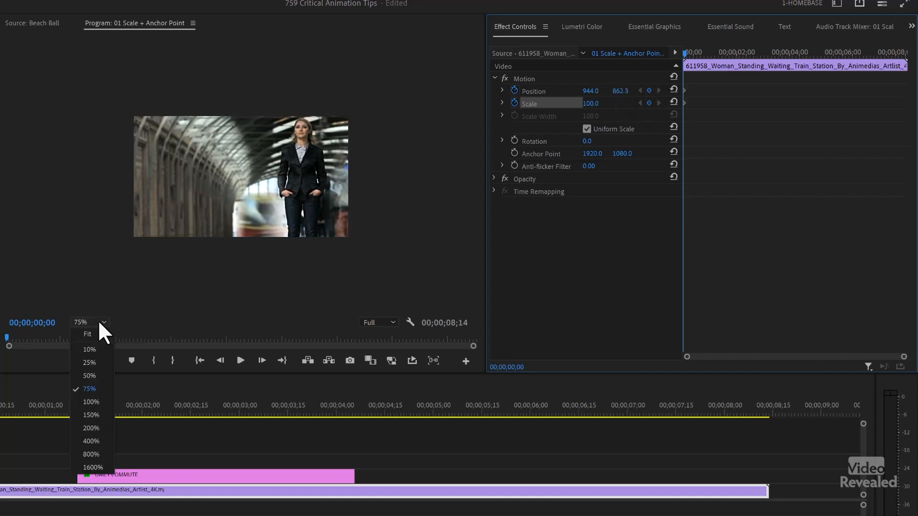
{"action": "left_click", "coordinate": [97, 334]}
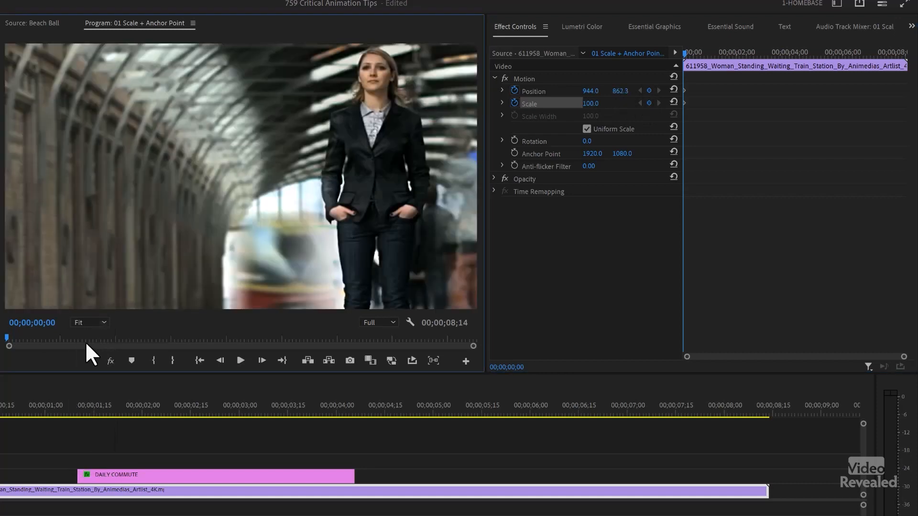
{"action": "left_click_drag", "start_coordinate": [595, 92], "coordinate": [484, 92]}
{"action": "left_click_drag", "start_coordinate": [620, 91], "coordinate": [755, 91]}
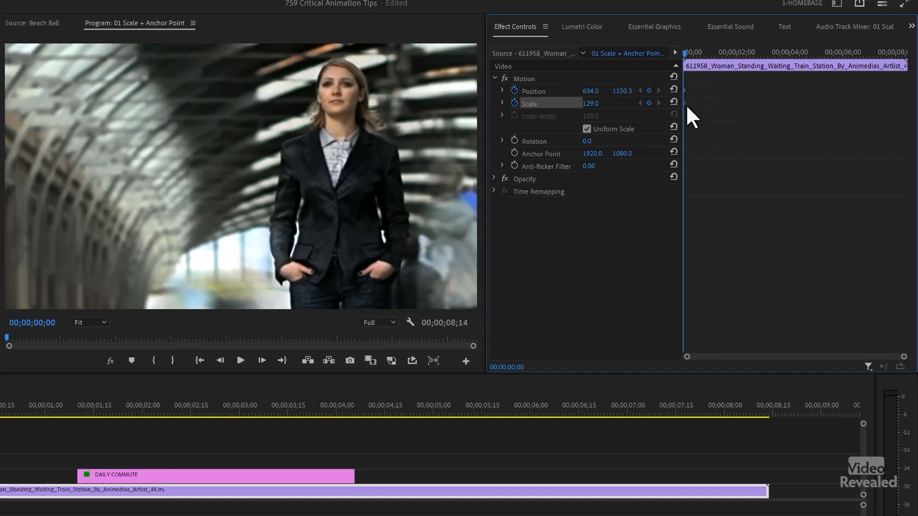
Step: Move the Position and Scale keyframes slightly over one second later, and reset both values at the video's first frame
{"action": "left_click_drag", "start_coordinate": [684, 101], "coordinate": [716, 102]}
{"action": "left_click", "coordinate": [672, 99]}
{"action": "left_click", "coordinate": [673, 89]}
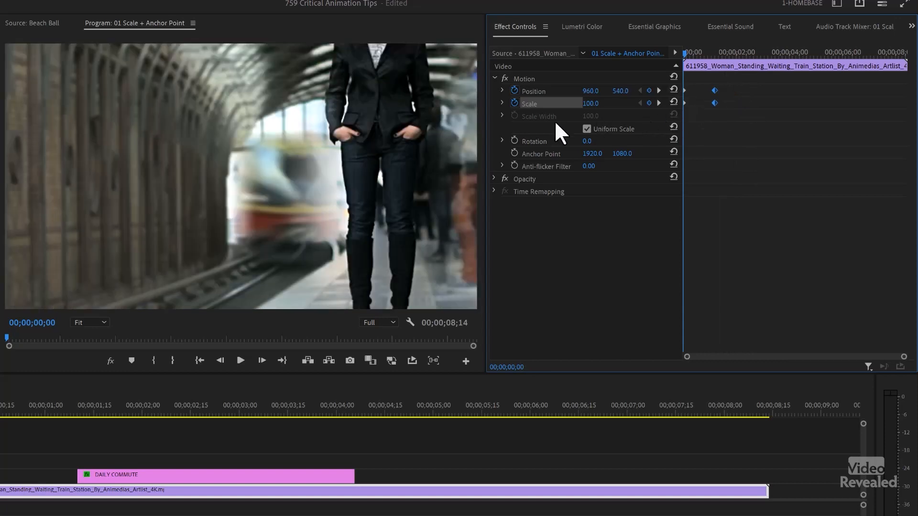
Step: Set the background video's starting Position to 1594, 211 and play the move from the beginning
{"action": "left_click_drag", "start_coordinate": [591, 92], "coordinate": [894, 92]}
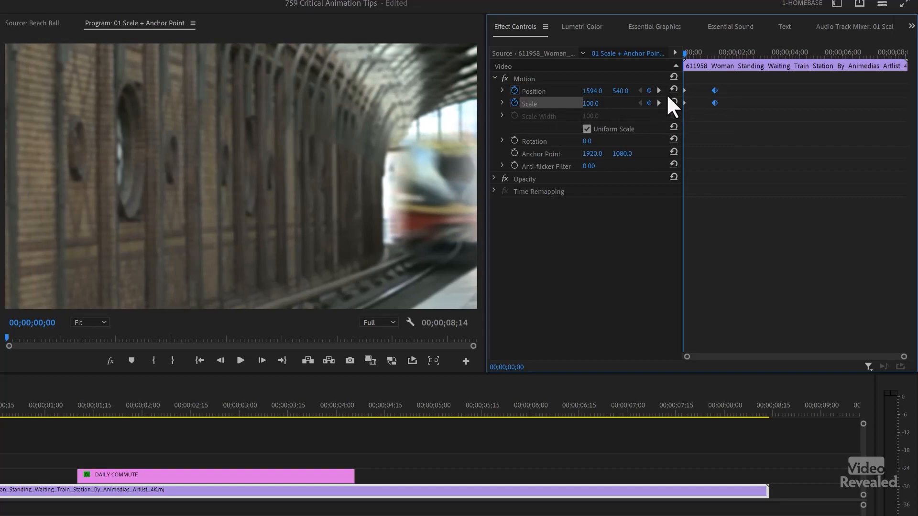
{"action": "left_click_drag", "start_coordinate": [621, 92], "coordinate": [656, 91]}
{"action": "left_click_drag", "start_coordinate": [690, 50], "coordinate": [655, 67]}
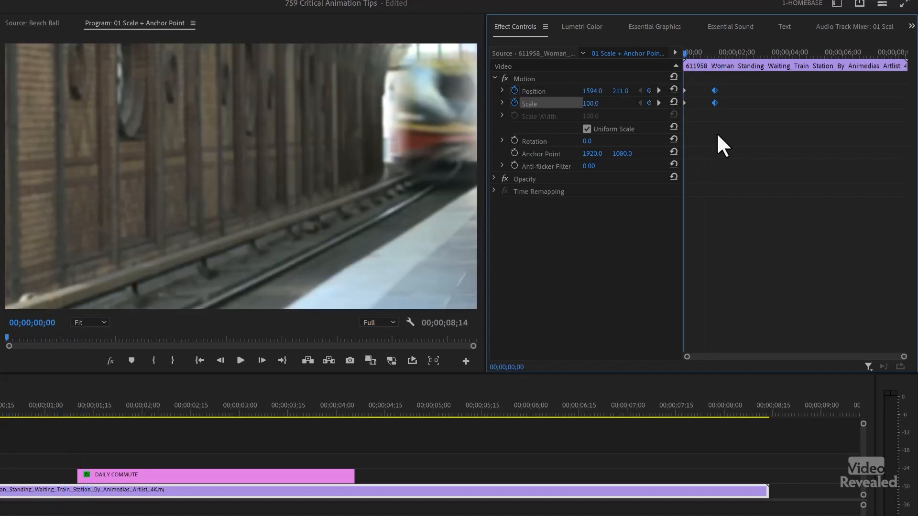
{"action": "key", "text": "space"}
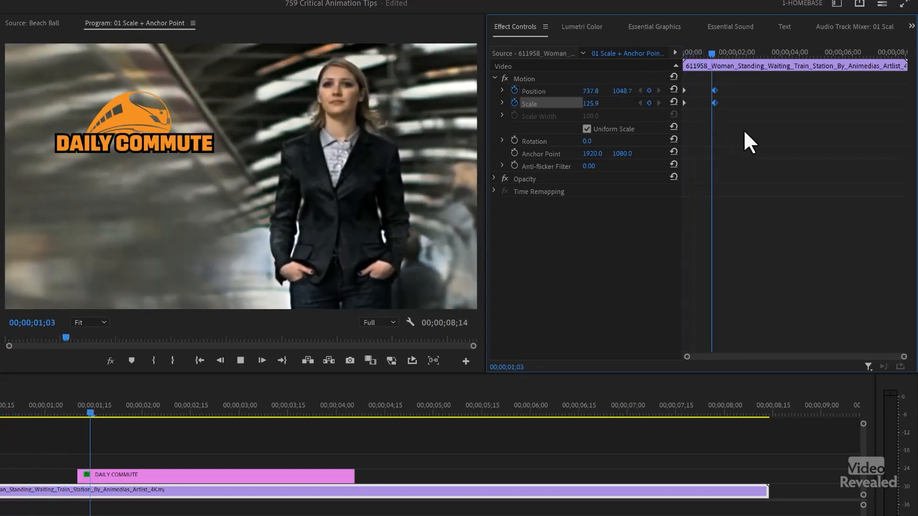
Step: Apply Ease Out to the starting Position and Scale keyframes of the background video
{"action": "key", "text": "Home"}
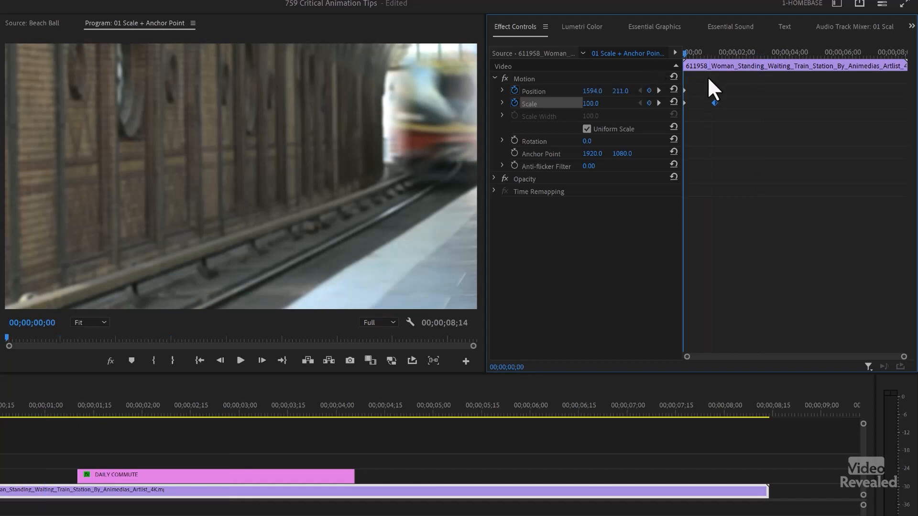
{"action": "left_click_drag", "start_coordinate": [701, 78], "coordinate": [655, 131]}
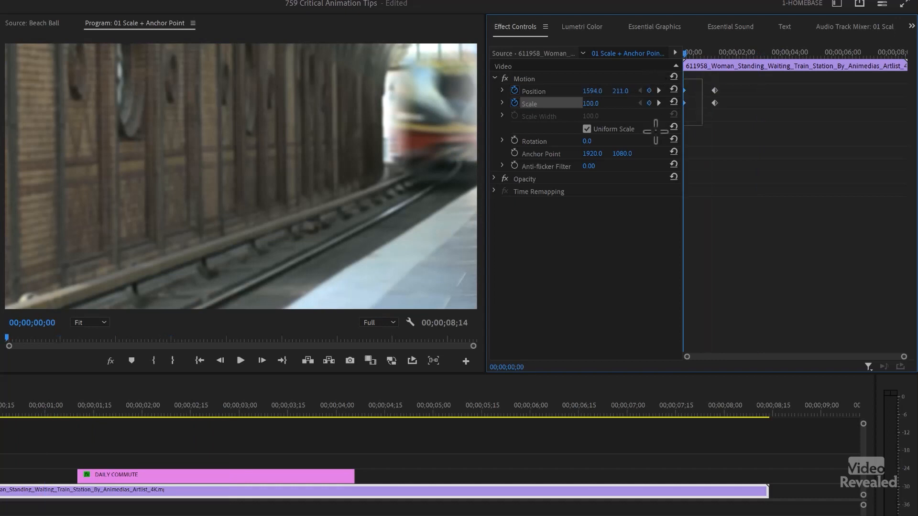
{"action": "right_click", "coordinate": [684, 100]}
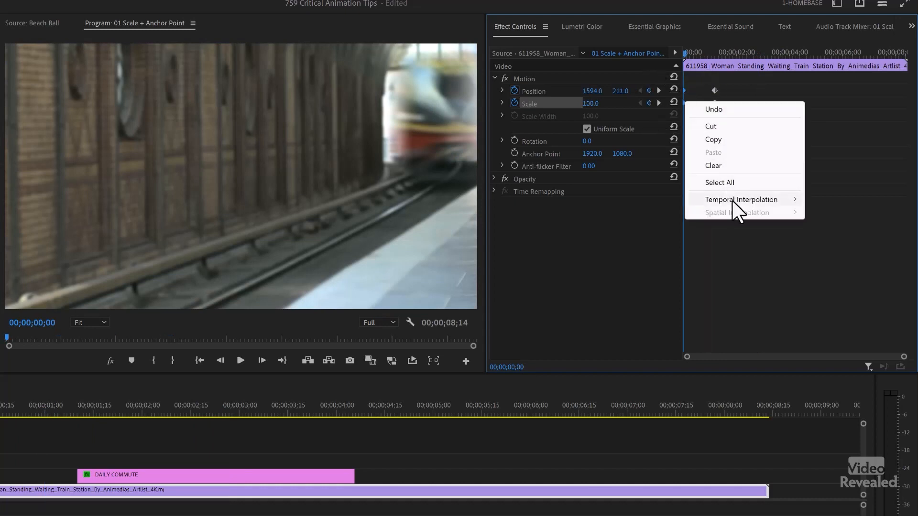
{"action": "mouse_move", "coordinate": [733, 198]}
{"action": "left_click", "coordinate": [841, 280]}
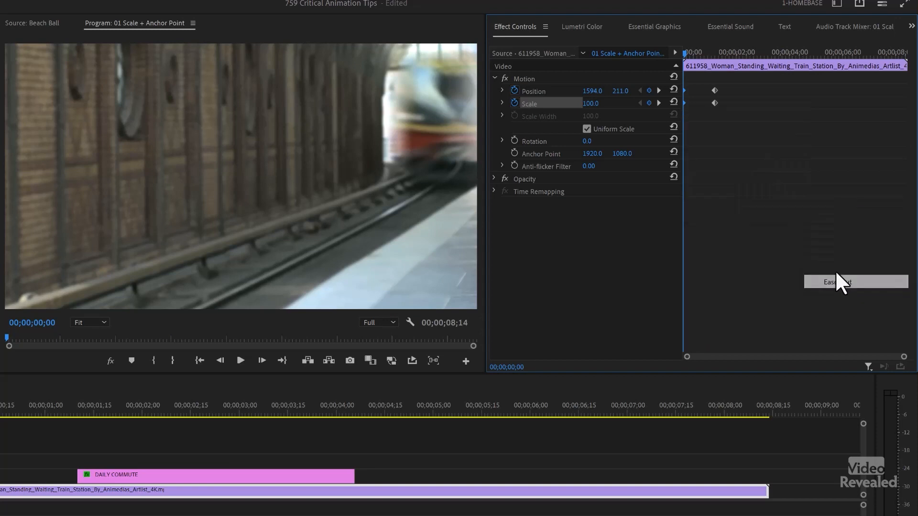
Step: Apply Ease In to the ending Position and Scale keyframes of the background video and play the eased move
{"action": "right_click", "coordinate": [714, 102]}
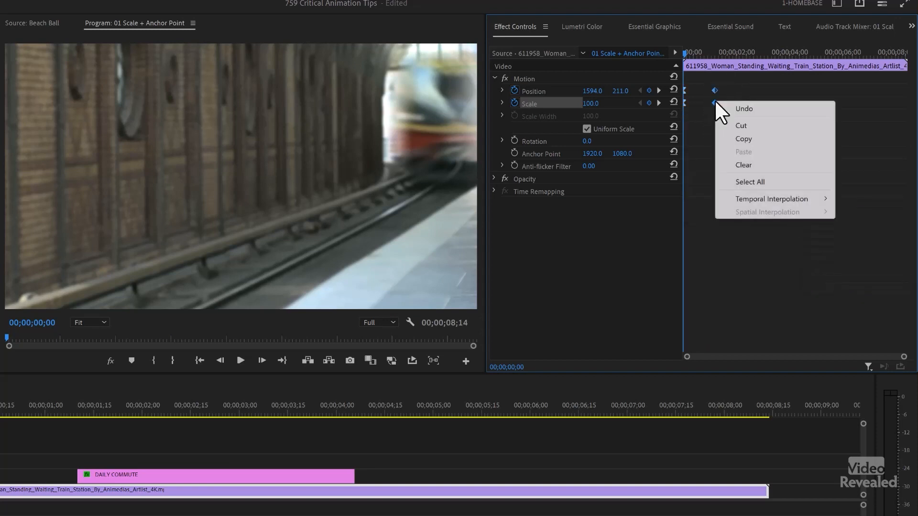
{"action": "mouse_move", "coordinate": [764, 198]}
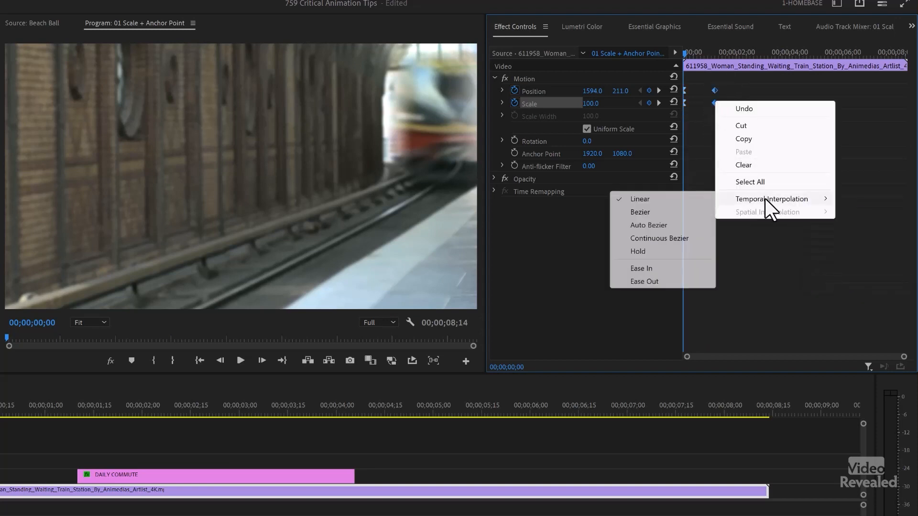
{"action": "left_click", "coordinate": [676, 269]}
{"action": "key", "text": "space"}
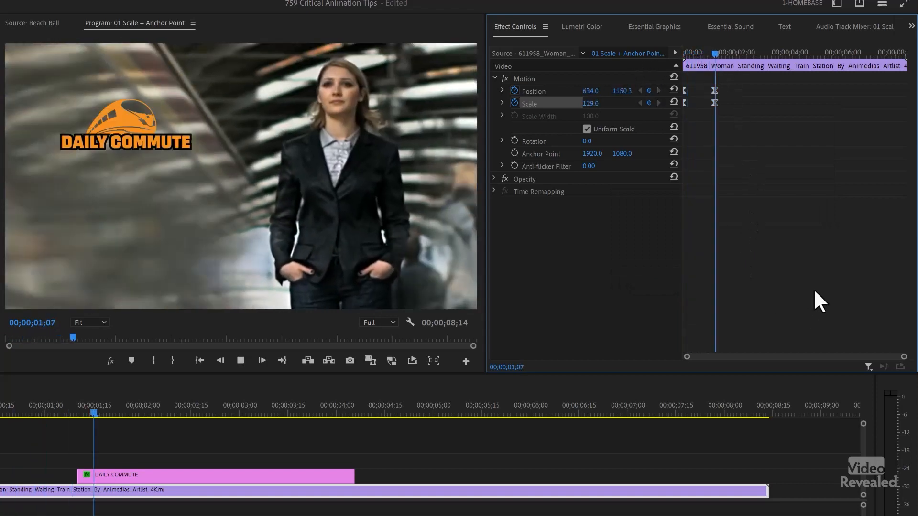
{"action": "key", "text": "space"}
Step: Move the DAILY COMMUTE graphic 21 frames earlier in the timeline and play the sequence from the start
{"action": "left_click_drag", "start_coordinate": [212, 472], "coordinate": [420, 286]}
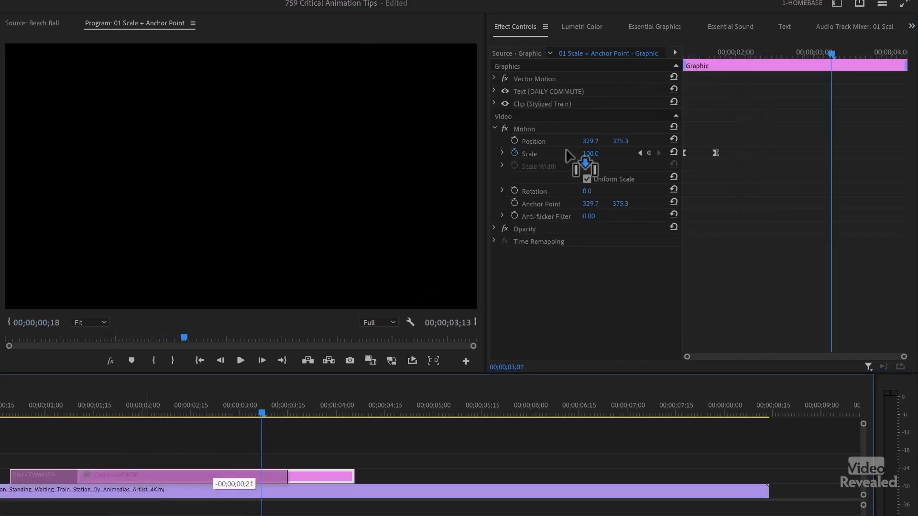
{"action": "left_click_drag", "start_coordinate": [698, 52], "coordinate": [571, 84]}
{"action": "key", "text": "space"}
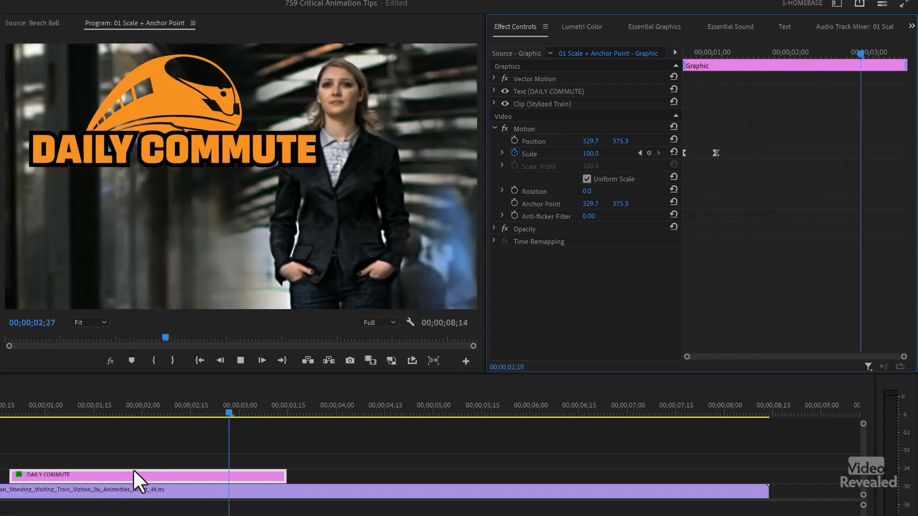
Step: Shift the DAILY COMMUTE graphic about half a second later and replay the sequence from the start
{"action": "left_click_drag", "start_coordinate": [134, 472], "coordinate": [179, 472]}
{"action": "left_click_drag", "start_coordinate": [14, 412], "coordinate": [0, 412]}
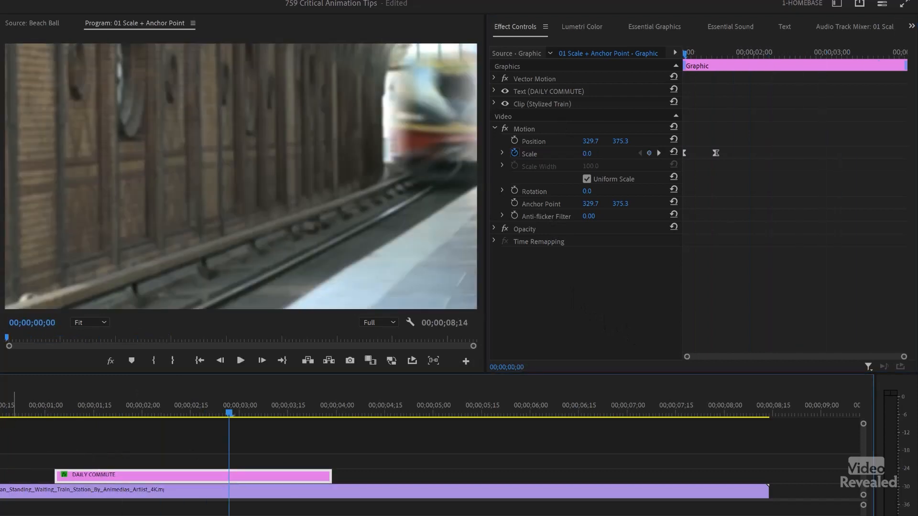
{"action": "key", "text": "space"}
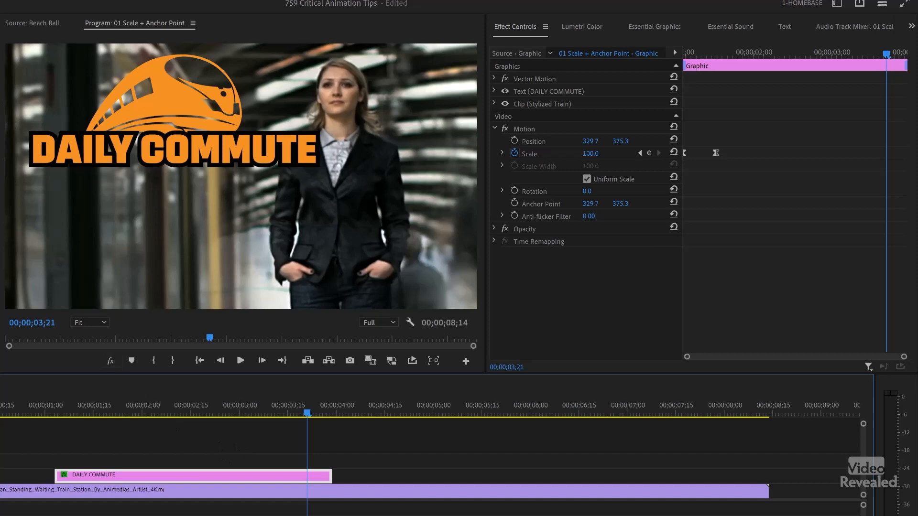
Step: Open the 02 Scale + Position sequence, play it from the start, and select the rooftop dancing clip
{"action": "double_click", "coordinate": [1, 444]}
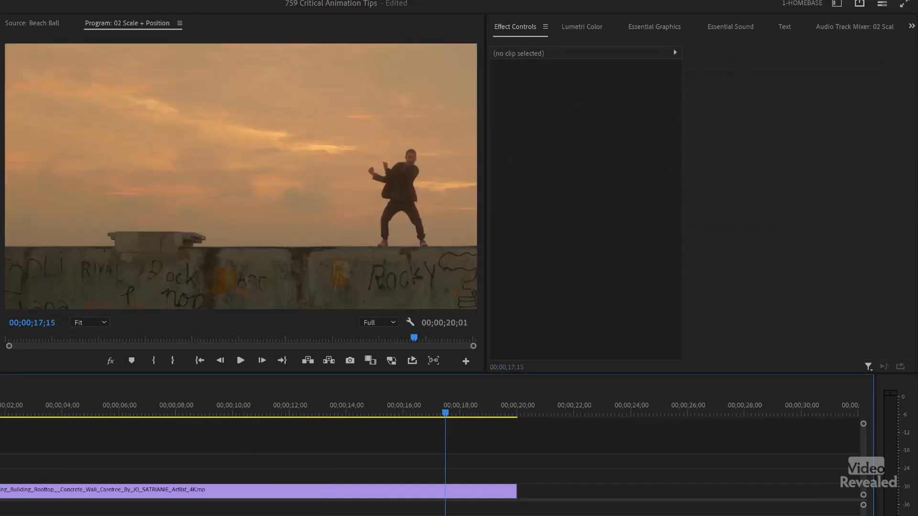
{"action": "key", "text": "Home"}
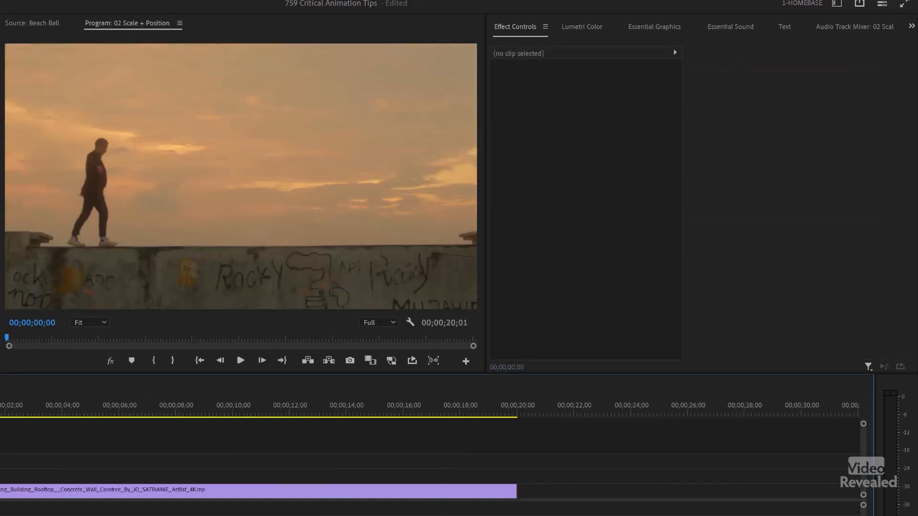
{"action": "key", "text": "space"}
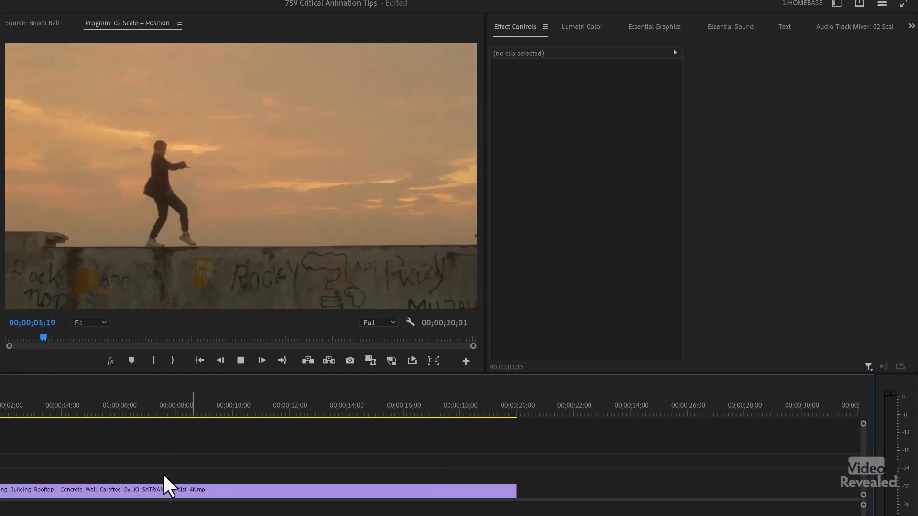
{"action": "left_click", "coordinate": [163, 491]}
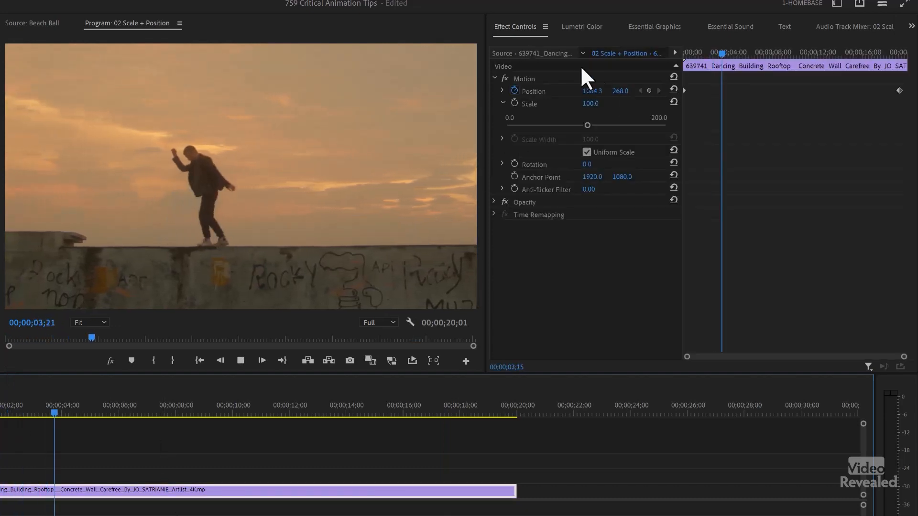
Step: Try scaling the rooftop dancing clip down to 72 while keeping its Position keyframes
{"action": "left_click", "coordinate": [591, 104]}
{"action": "type", "text": "76"}
{"action": "key", "text": "Return"}
{"action": "mouse_move", "coordinate": [588, 104]}
{"action": "left_mouse_down"}
{"action": "mouse_move", "coordinate": [569, 103]}
{"action": "mouse_move", "coordinate": [587, 104]}
{"action": "left_mouse_up"}
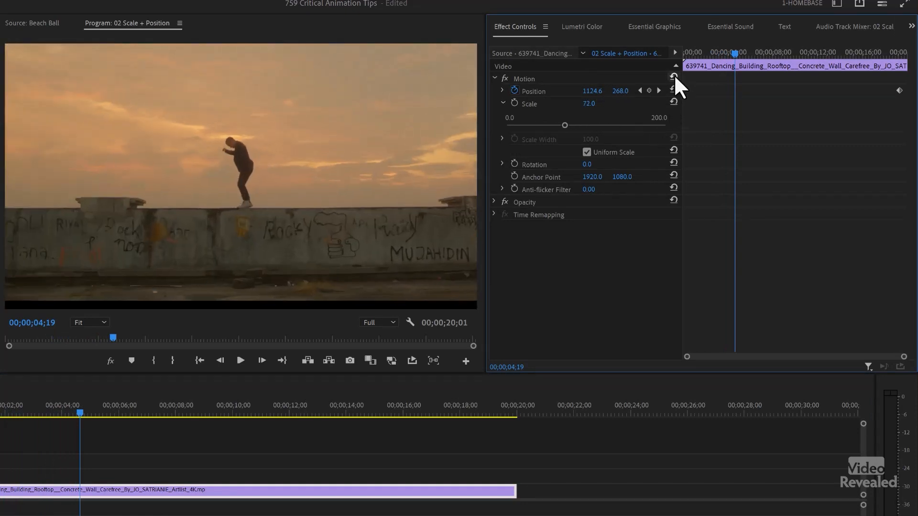
Step: Reset the dancing clip's Motion at 00;00;04;19, reduce its Scale to 52, and play on to 00;00;08;20
{"action": "left_click", "coordinate": [674, 76]}
{"action": "left_click_drag", "start_coordinate": [594, 106], "coordinate": [571, 106]}
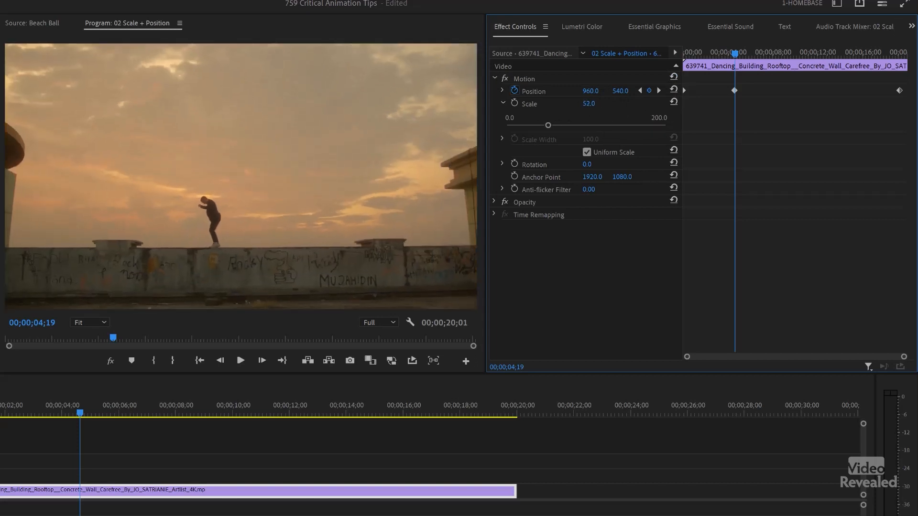
{"action": "key", "text": "space"}
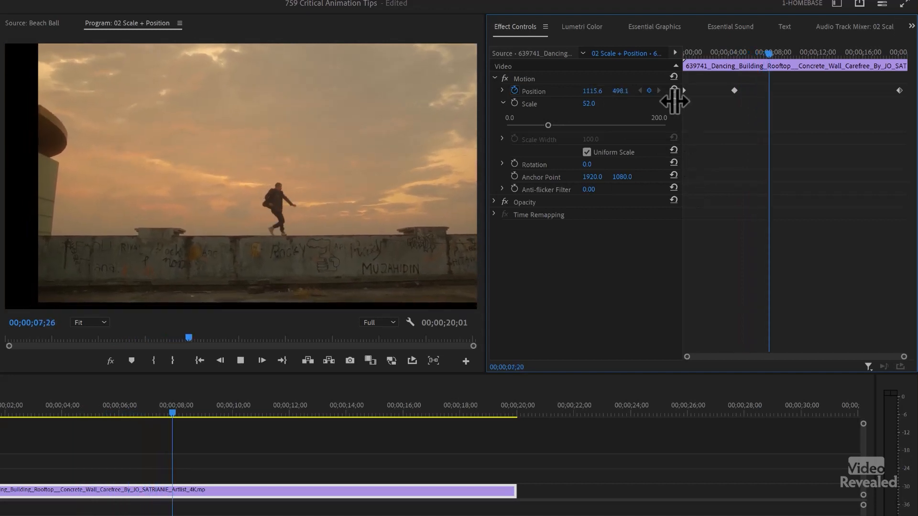
{"action": "key", "text": "space"}
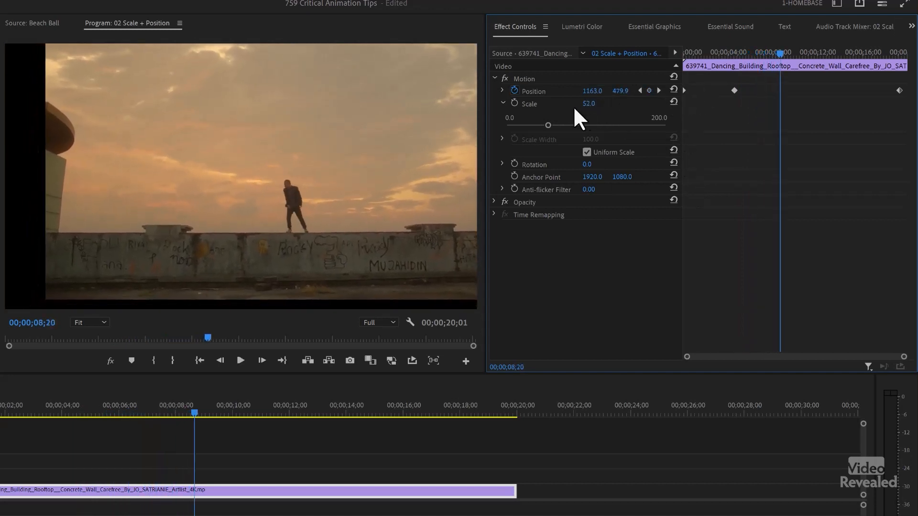
Step: Remove all Position keyframes from the dancing clip and reset its Motion settings
{"action": "left_click", "coordinate": [514, 91]}
{"action": "left_click", "coordinate": [394, 308]}
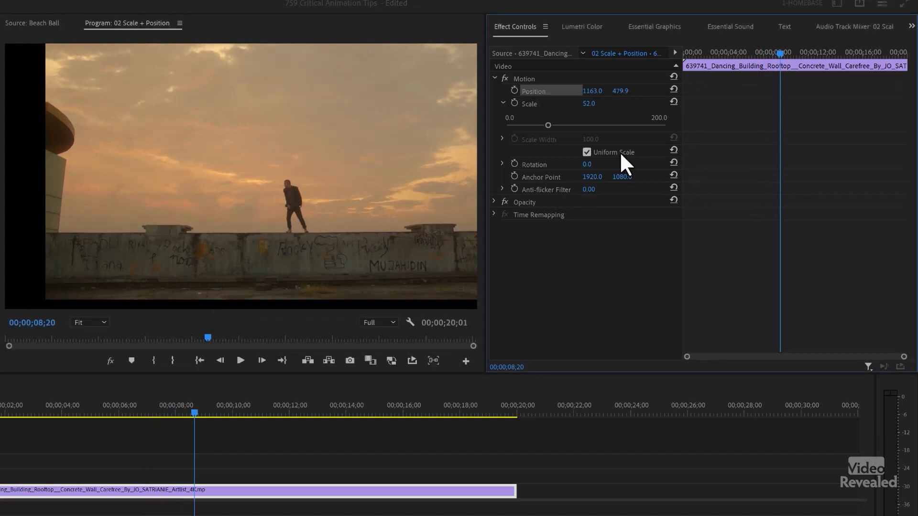
{"action": "left_click", "coordinate": [673, 77]}
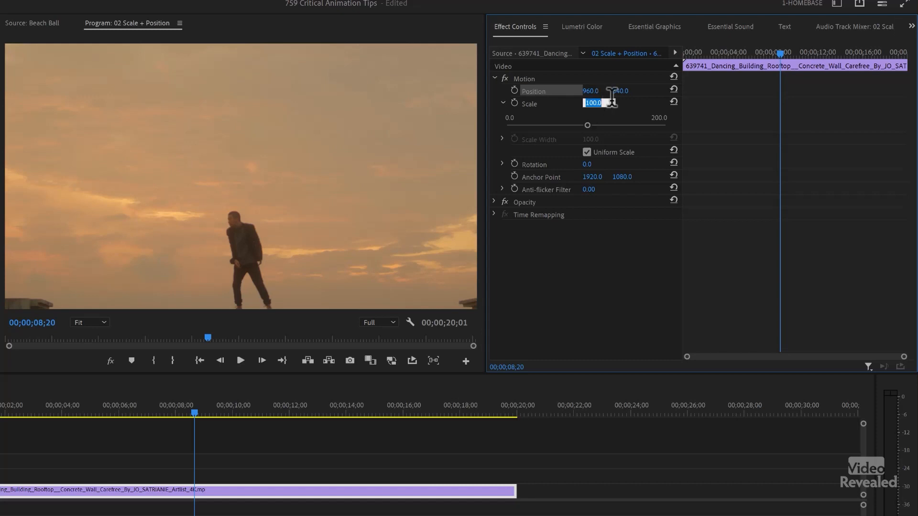
Step: Set the dancing clip's Scale to 50 and animate it from the clip's start up to 100 at 00;00;02;24
{"action": "key", "text": "Return"}
{"action": "key", "text": "Home"}
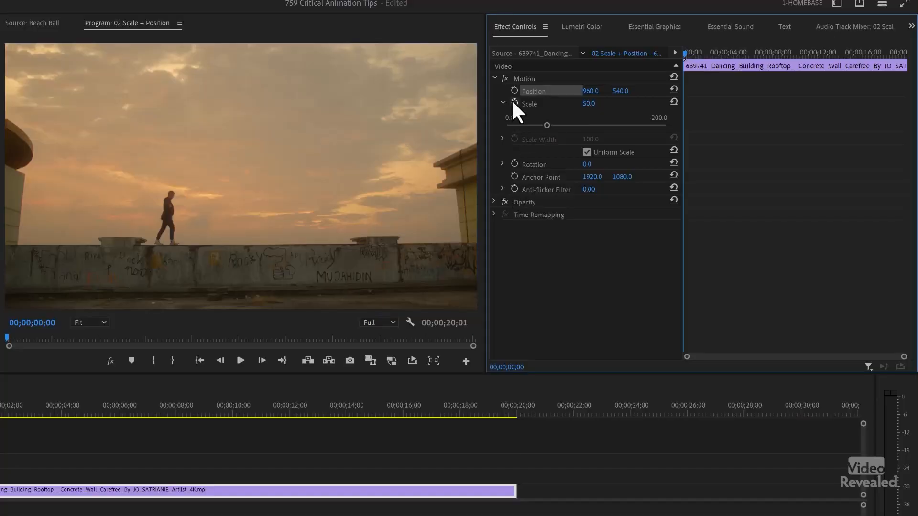
{"action": "left_click", "coordinate": [513, 101]}
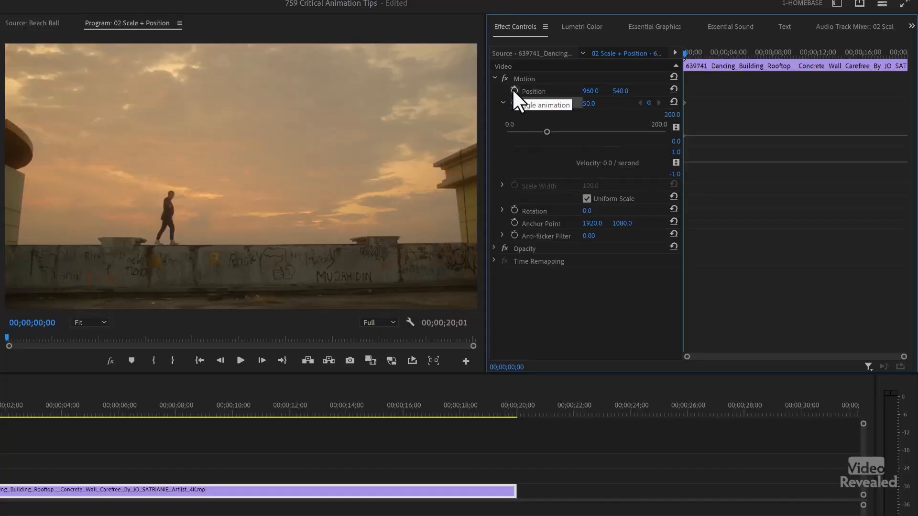
{"action": "left_click_drag", "start_coordinate": [711, 49], "coordinate": [714, 47]}
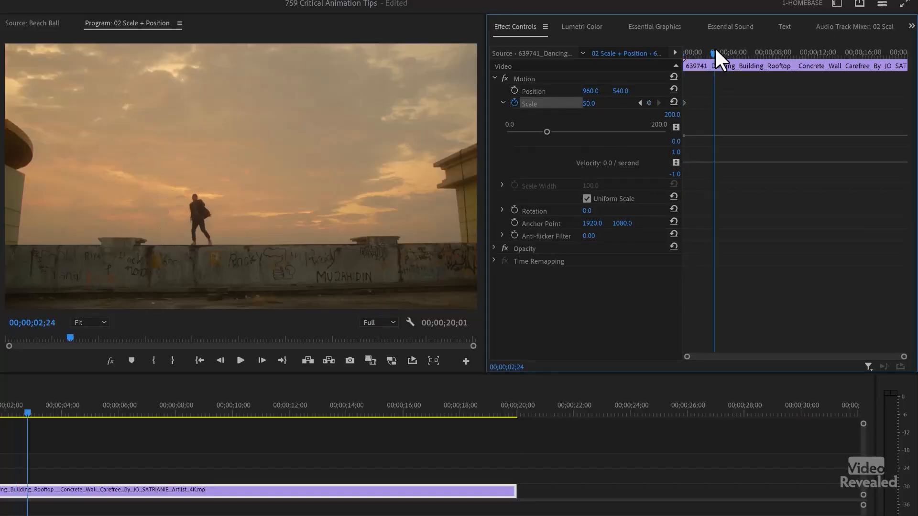
{"action": "left_click", "coordinate": [669, 99]}
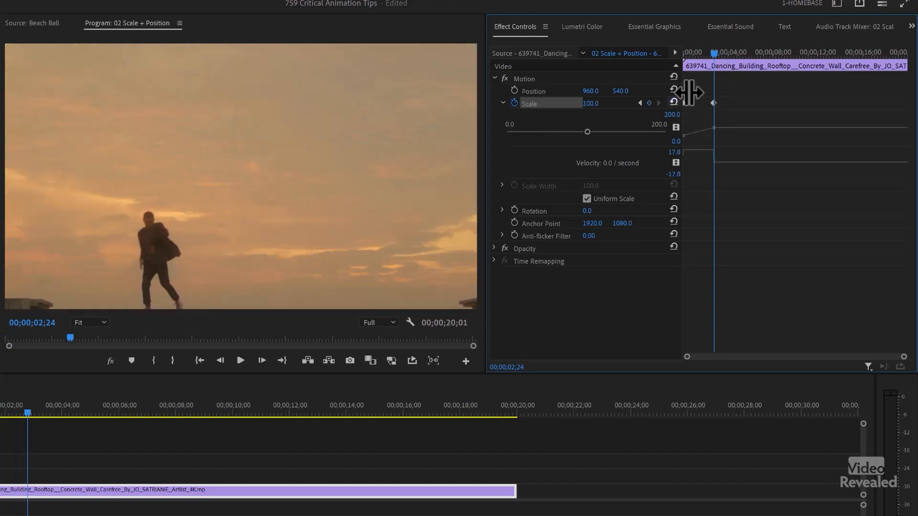
Step: Collapse the Scale graph and play the zoom from the start of the clip to check it
{"action": "left_click_drag", "start_coordinate": [711, 47], "coordinate": [667, 56]}
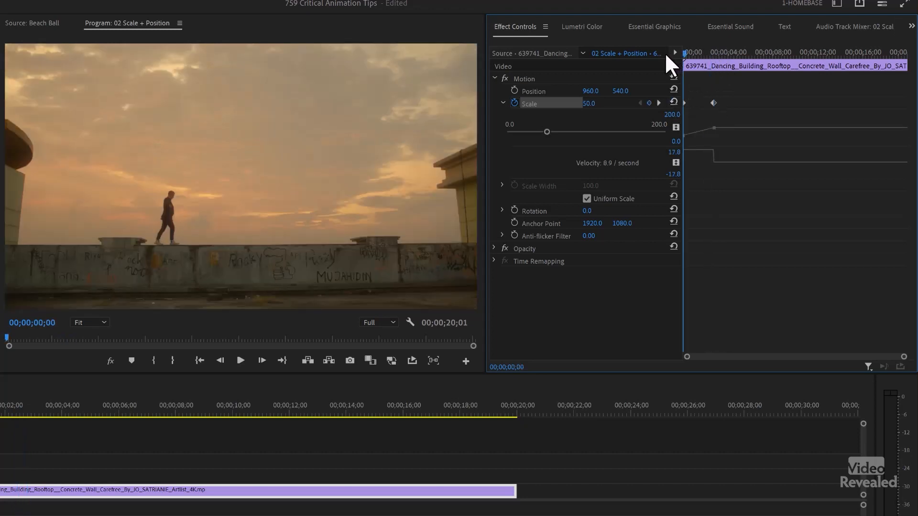
{"action": "left_click", "coordinate": [503, 103]}
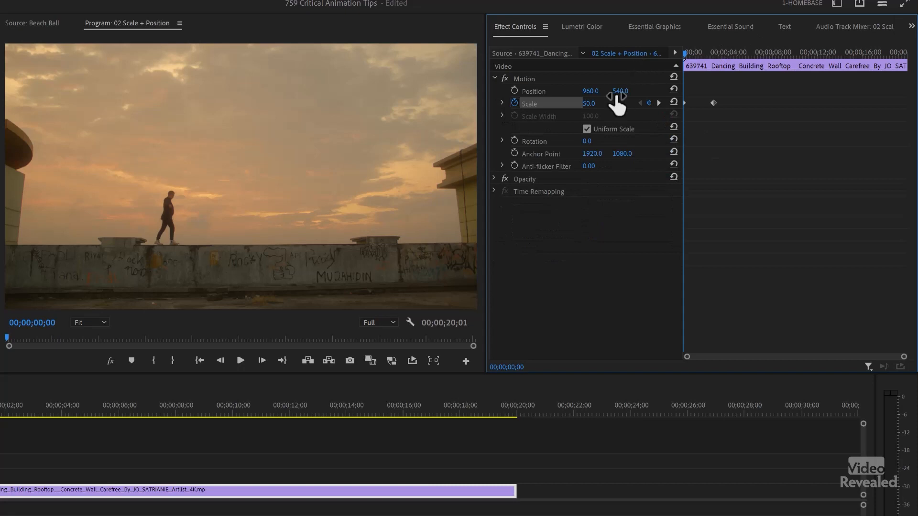
{"action": "key", "text": "space"}
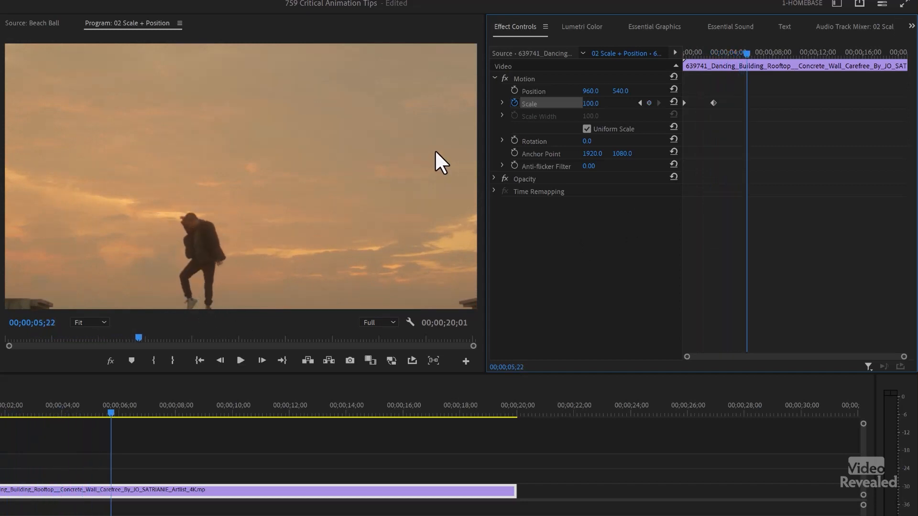
{"action": "left_click_drag", "start_coordinate": [718, 52], "coordinate": [630, 66]}
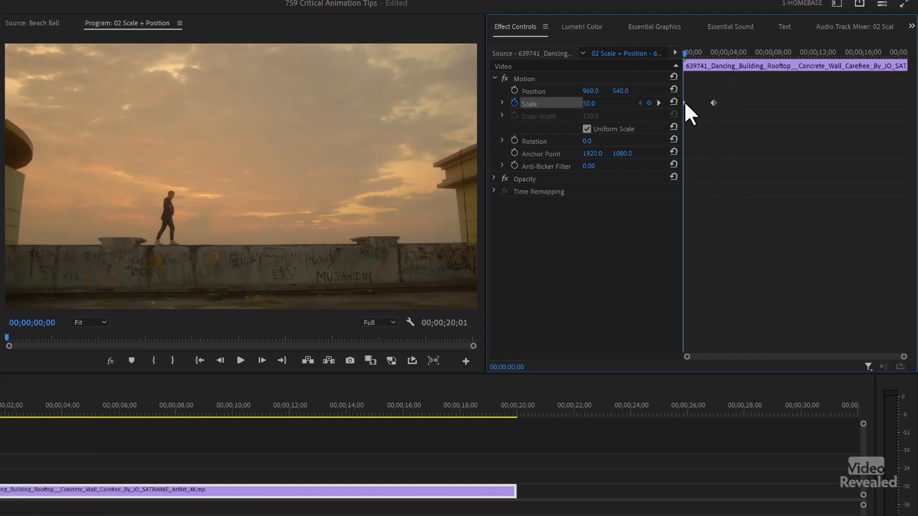
Step: Keyframe Position at the clip's start, set its vertical value to 372 at 00;00;02;24, and play the combined move
{"action": "left_click", "coordinate": [514, 91]}
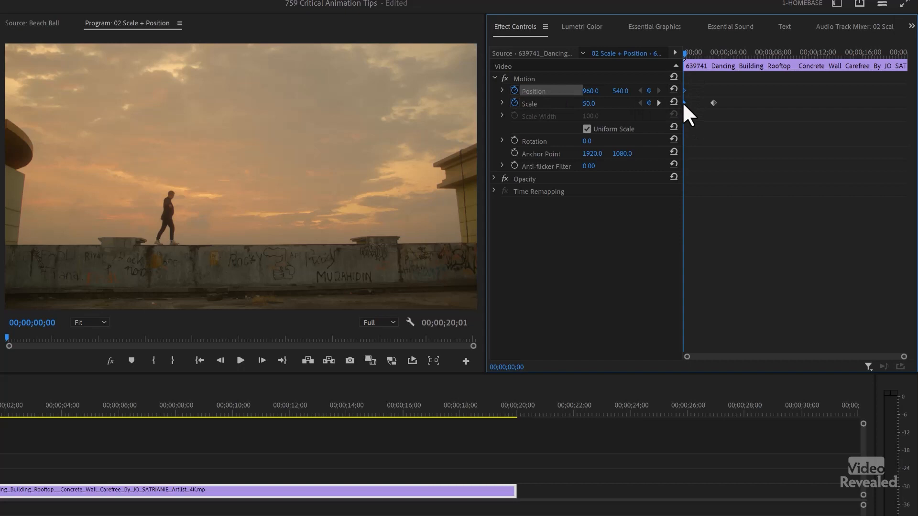
{"action": "left_click_drag", "start_coordinate": [706, 53], "coordinate": [714, 51]}
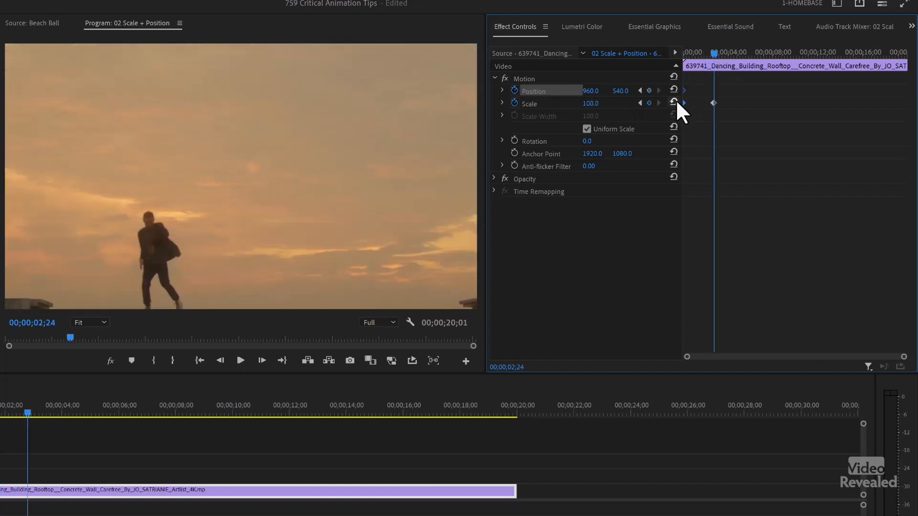
{"action": "left_click_drag", "start_coordinate": [625, 98], "coordinate": [544, 98]}
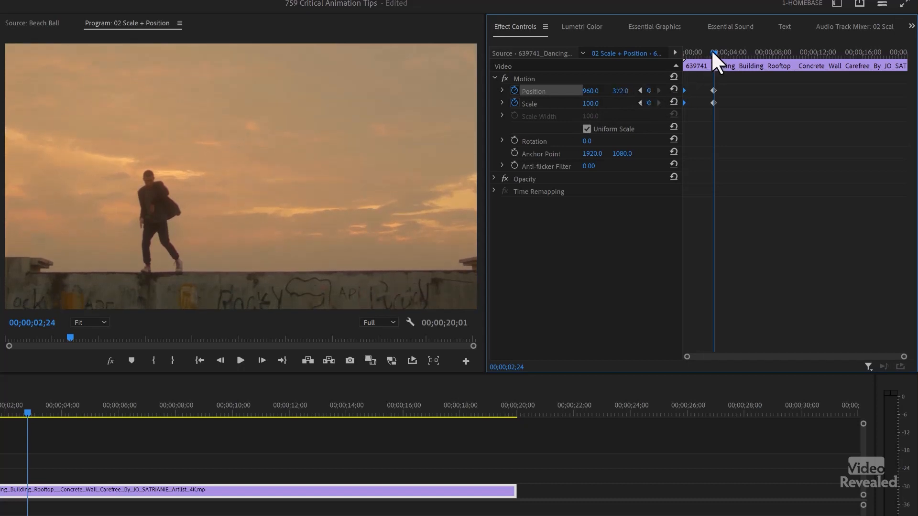
{"action": "left_click_drag", "start_coordinate": [712, 50], "coordinate": [615, 70]}
{"action": "key", "text": "space"}
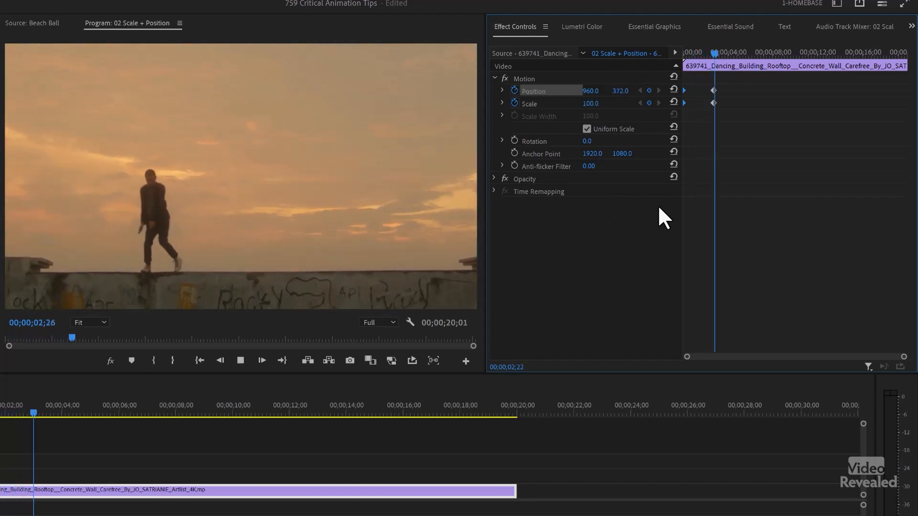
{"action": "key", "text": "space"}
Step: Shift the Position and Scale keyframes together so the move ends at 00;00;07;10, and play the clip to check the framing
{"action": "left_click_drag", "start_coordinate": [721, 51], "coordinate": [765, 105]}
{"action": "key", "text": "space"}
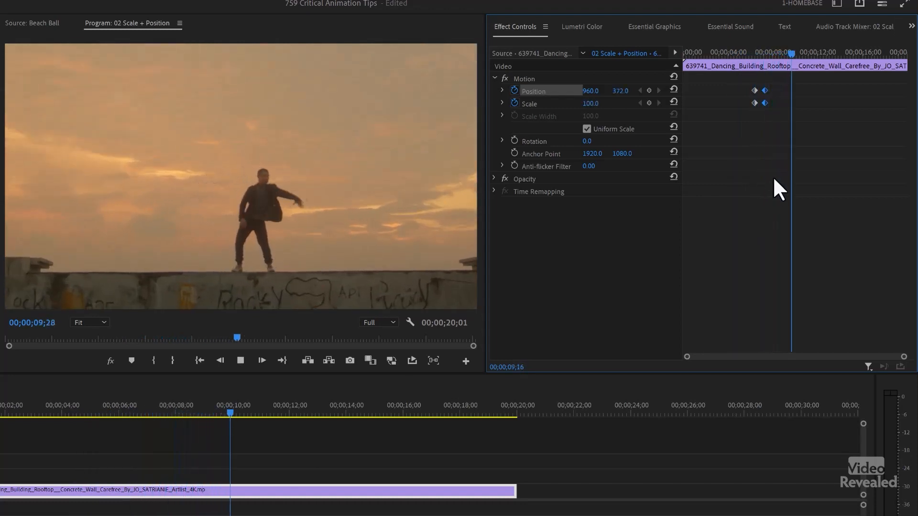
{"action": "key", "text": "space"}
{"action": "left_click_drag", "start_coordinate": [756, 52], "coordinate": [765, 50]}
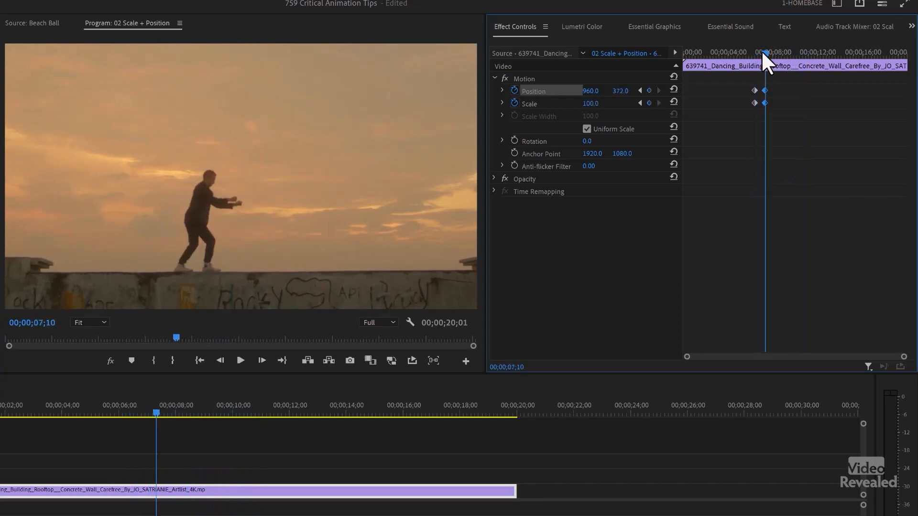
{"action": "key", "text": "space"}
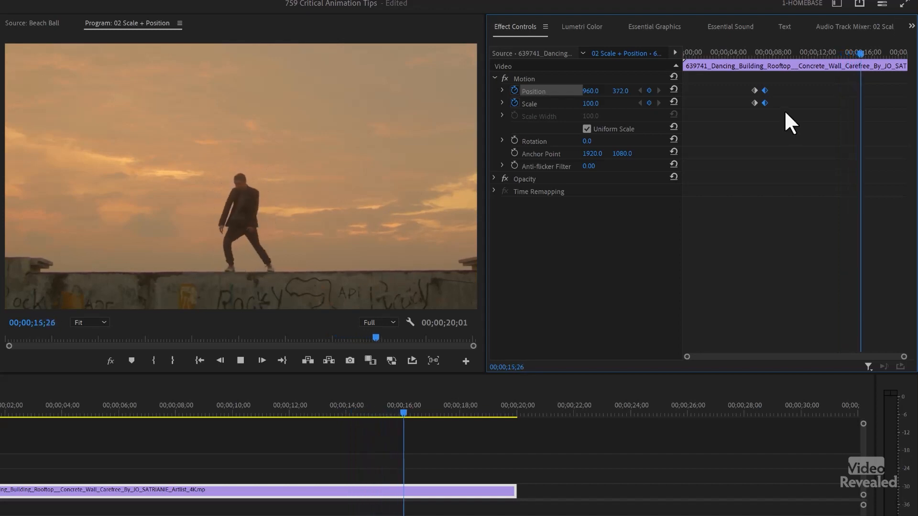
Step: Add a Position keyframe at 00;00;12;02 with a horizontal value of 260 and play the sideways move
{"action": "left_click_drag", "start_coordinate": [781, 50], "coordinate": [819, 47]}
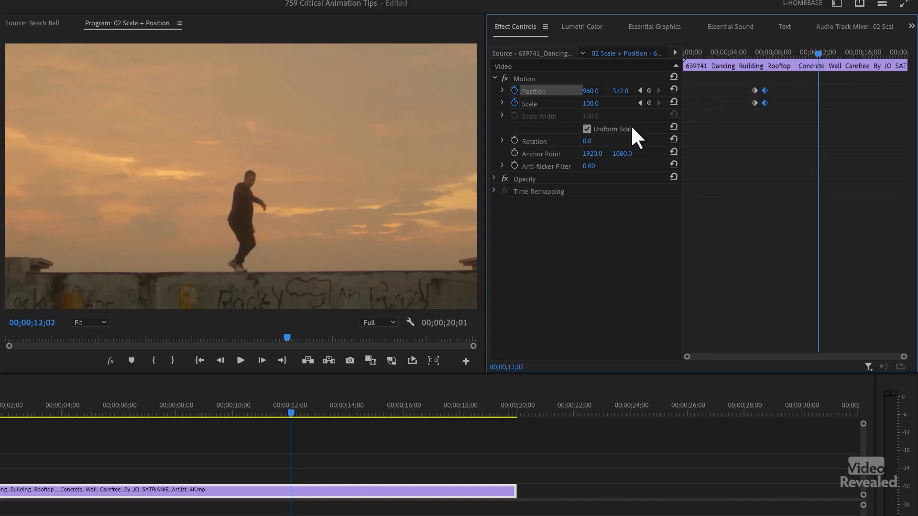
{"action": "left_click_drag", "start_coordinate": [593, 92], "coordinate": [261, 92]}
{"action": "left_click_drag", "start_coordinate": [806, 54], "coordinate": [721, 56]}
{"action": "left_click", "coordinate": [817, 91]}
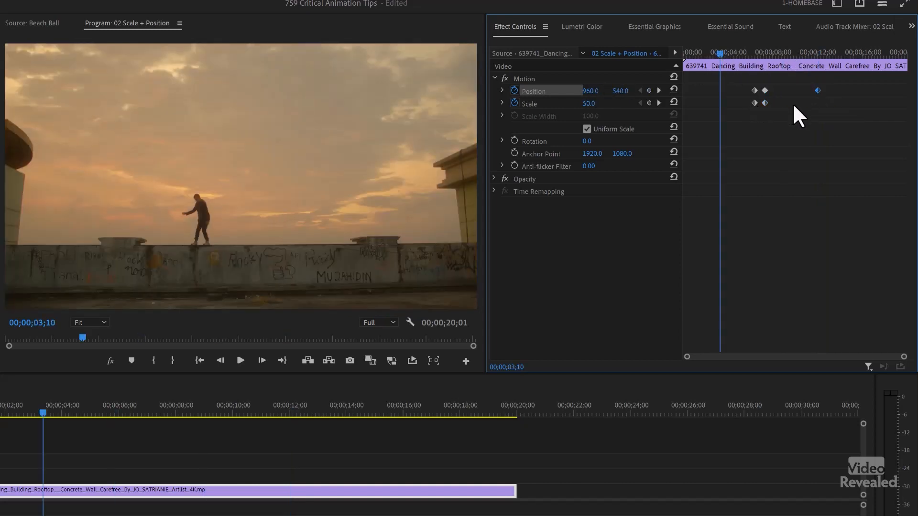
{"action": "key", "text": "space"}
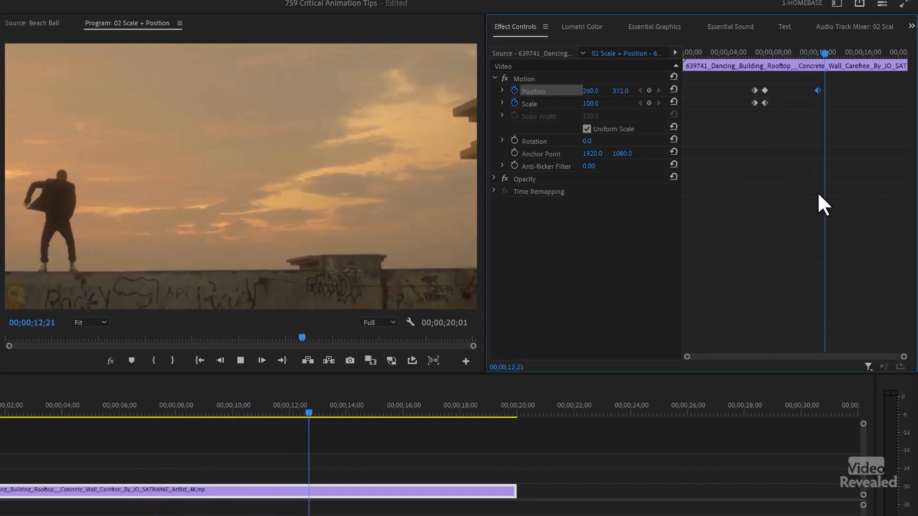
{"action": "key", "text": "space"}
Step: Apply Ease In temporal interpolation to the last Position keyframe at 00;00;12;02
{"action": "right_click", "coordinate": [817, 88]}
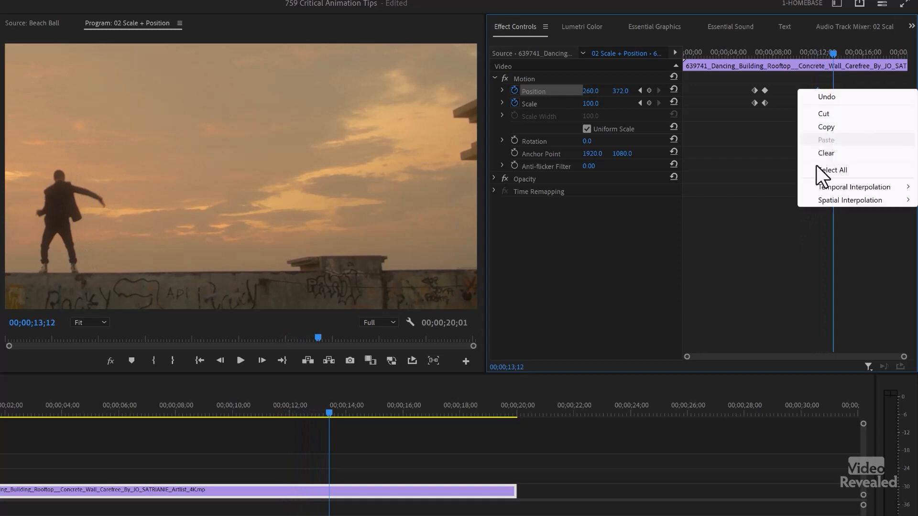
{"action": "mouse_move", "coordinate": [830, 185]}
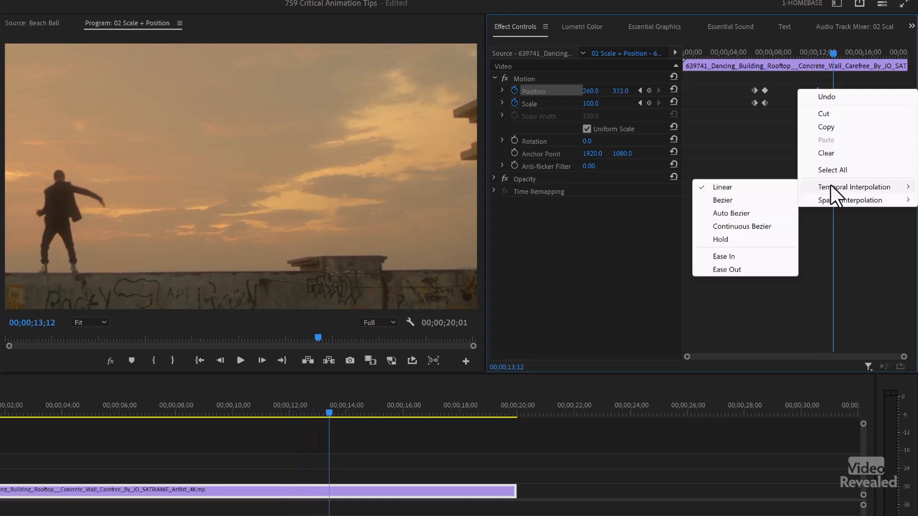
{"action": "left_click", "coordinate": [745, 256]}
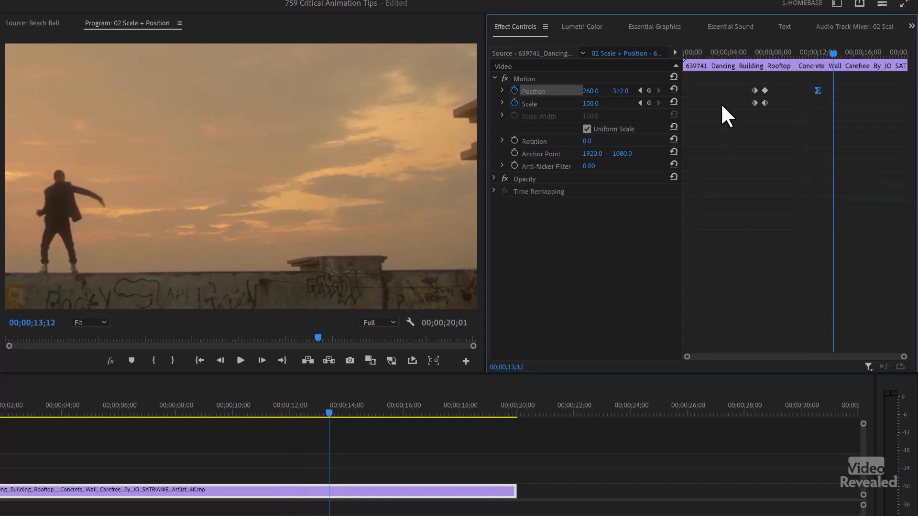
Step: Expand the Scale and Position velocity graphs for the zoom move around 00;00;06;22
{"action": "left_click", "coordinate": [759, 50]}
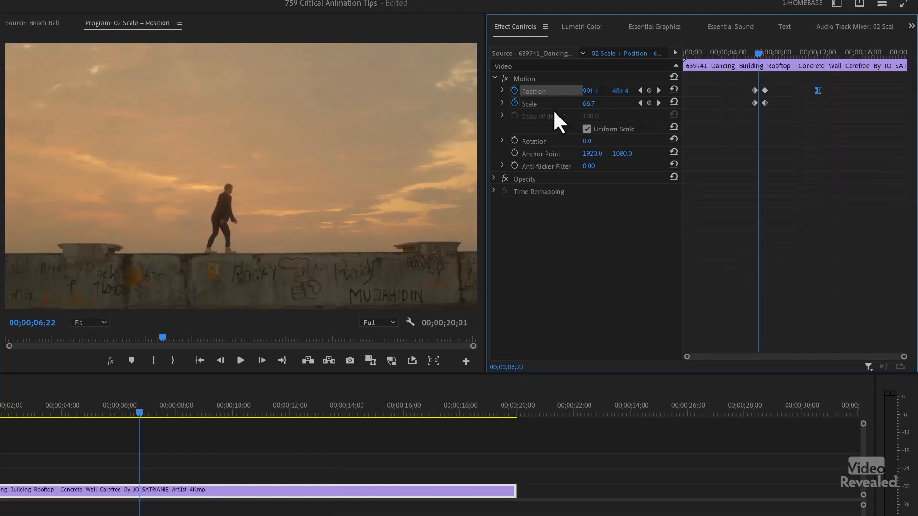
{"action": "left_click", "coordinate": [501, 103]}
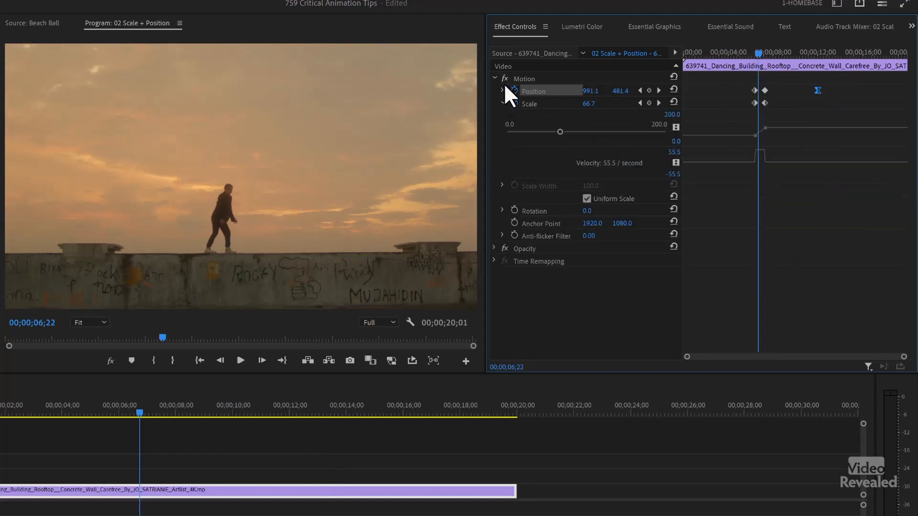
{"action": "left_click", "coordinate": [503, 88]}
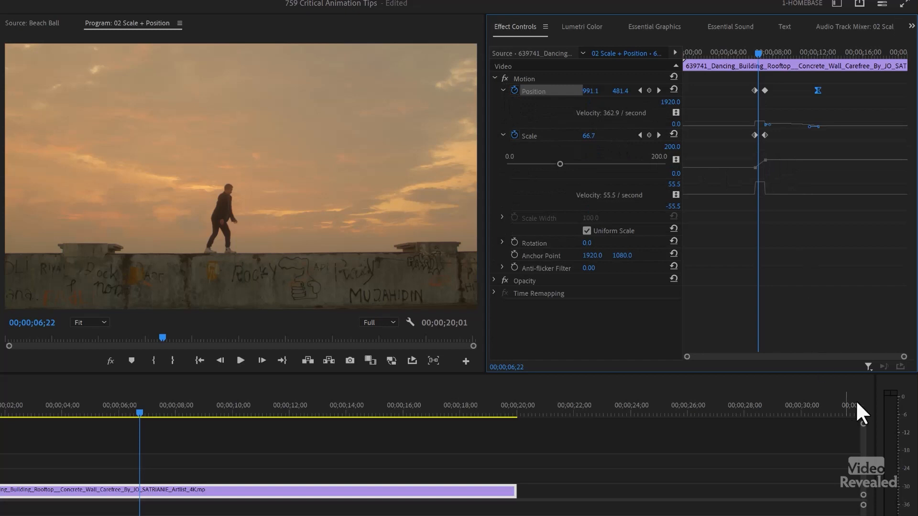
{"action": "key", "text": "equal"}
{"action": "key", "text": "equal"}
{"action": "key", "text": "equal"}
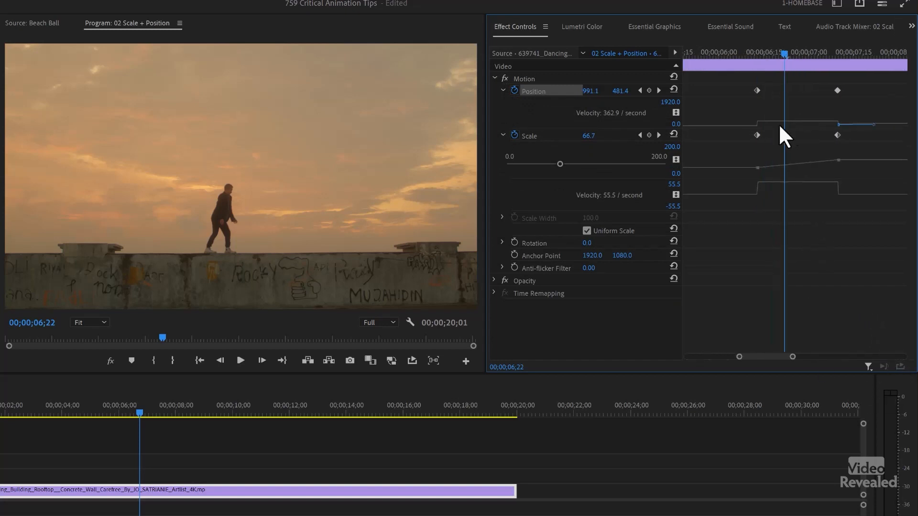
Step: Set the first two Position keyframes and both Scale keyframes to Bezier temporal interpolation, and play the move
{"action": "left_click", "coordinate": [758, 91]}
{"action": "left_click", "coordinate": [834, 89]}
{"action": "left_click_drag", "start_coordinate": [767, 104], "coordinate": [851, 150]}
{"action": "right_click", "coordinate": [755, 133]}
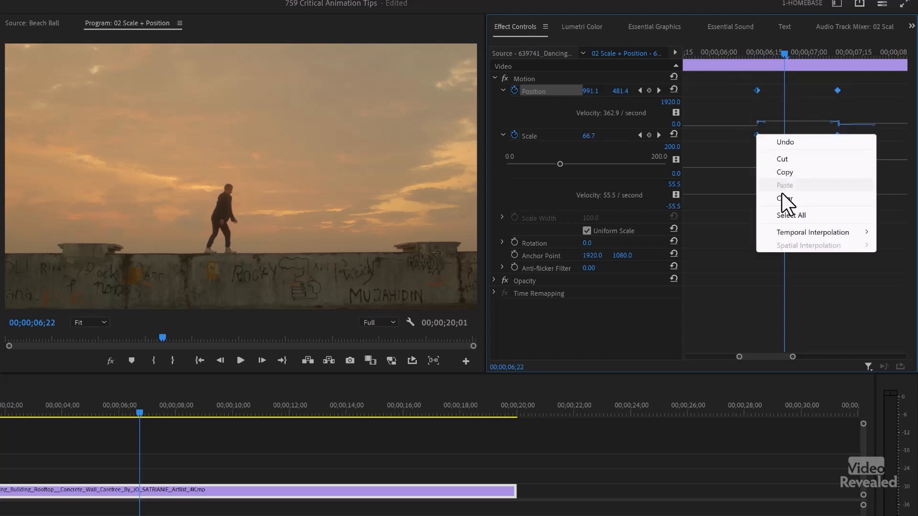
{"action": "mouse_move", "coordinate": [794, 232]}
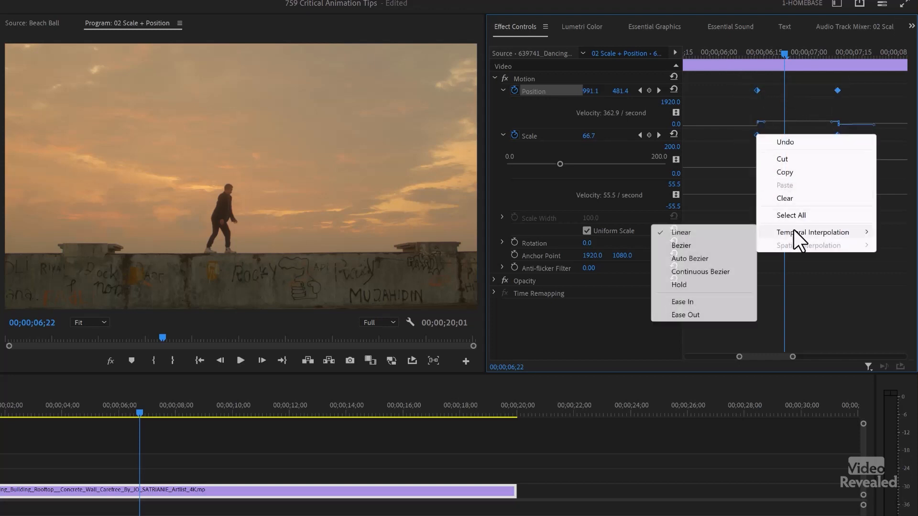
{"action": "left_click", "coordinate": [704, 247]}
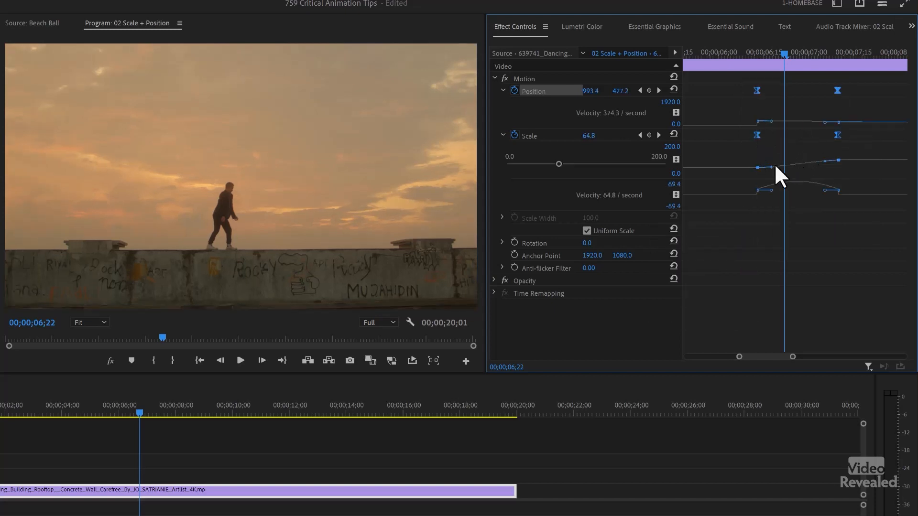
{"action": "left_click", "coordinate": [744, 51]}
{"action": "key", "text": "space"}
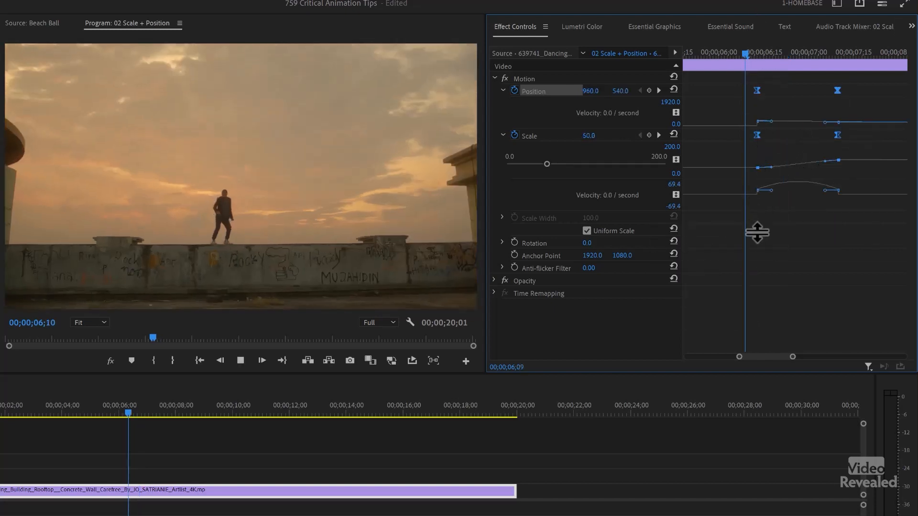
{"action": "key", "text": "space"}
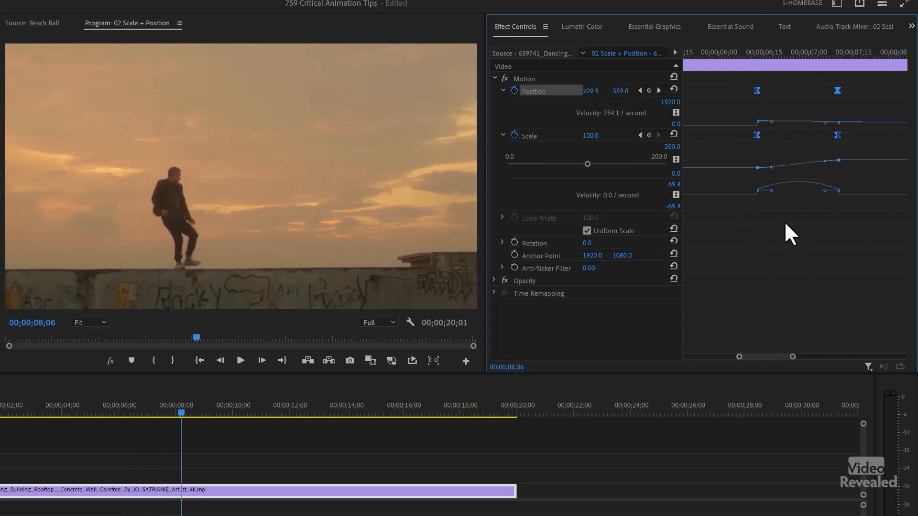
Step: Apply Ease Out temporal interpolation to the first Position and Scale keyframes of the zoom move
{"action": "left_click", "coordinate": [784, 51]}
{"action": "left_click_drag", "start_coordinate": [750, 74], "coordinate": [767, 150]}
{"action": "right_click", "coordinate": [757, 138]}
{"action": "mouse_move", "coordinate": [801, 233]}
{"action": "left_click", "coordinate": [717, 316]}
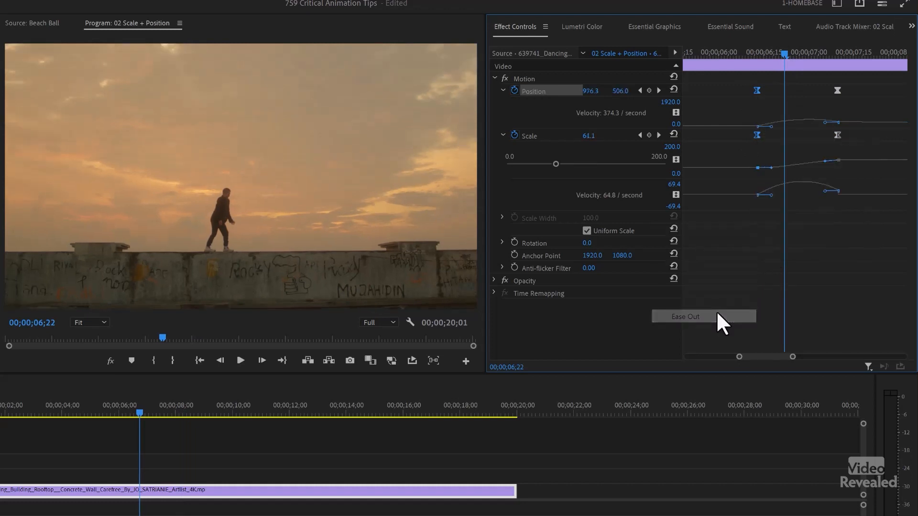
Step: Apply Ease In to the zoom move's ending Position and Scale keyframes and shift them earlier to 00;00;07;02
{"action": "left_click_drag", "start_coordinate": [829, 75], "coordinate": [836, 135]}
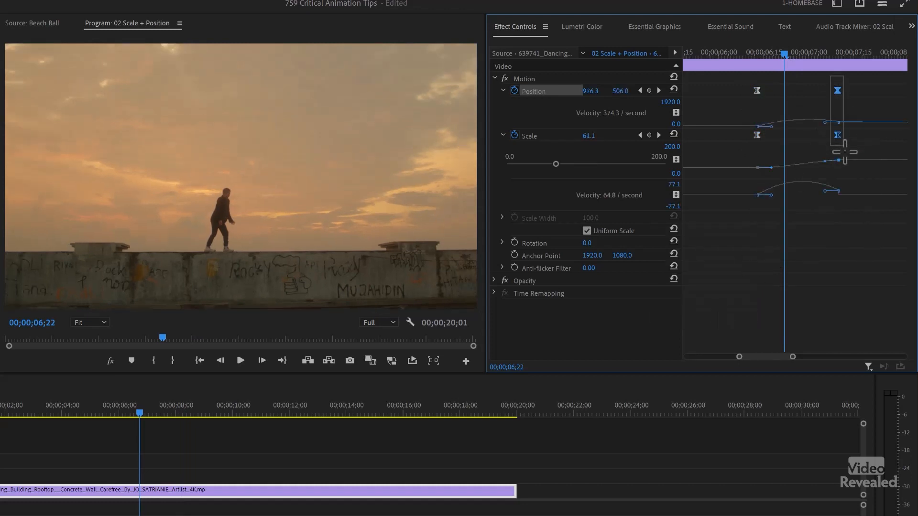
{"action": "right_click", "coordinate": [836, 135]}
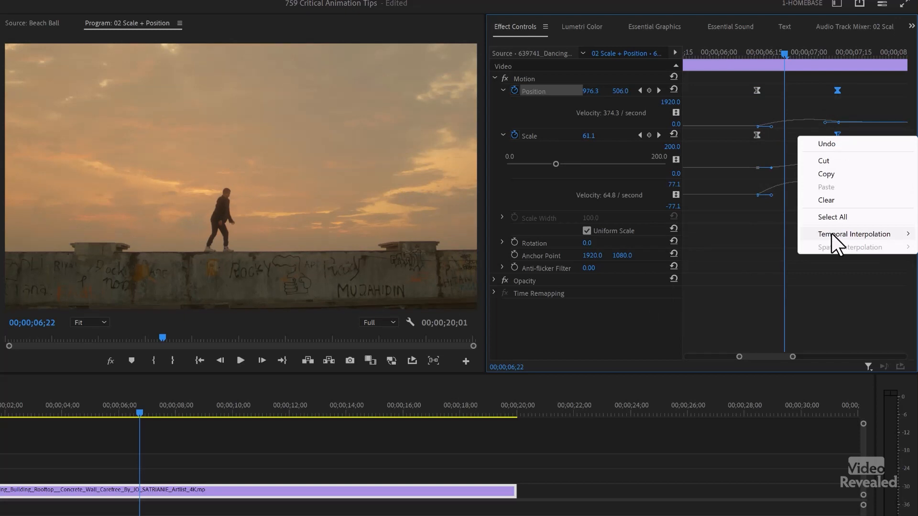
{"action": "mouse_move", "coordinate": [831, 234]}
{"action": "left_click", "coordinate": [746, 304]}
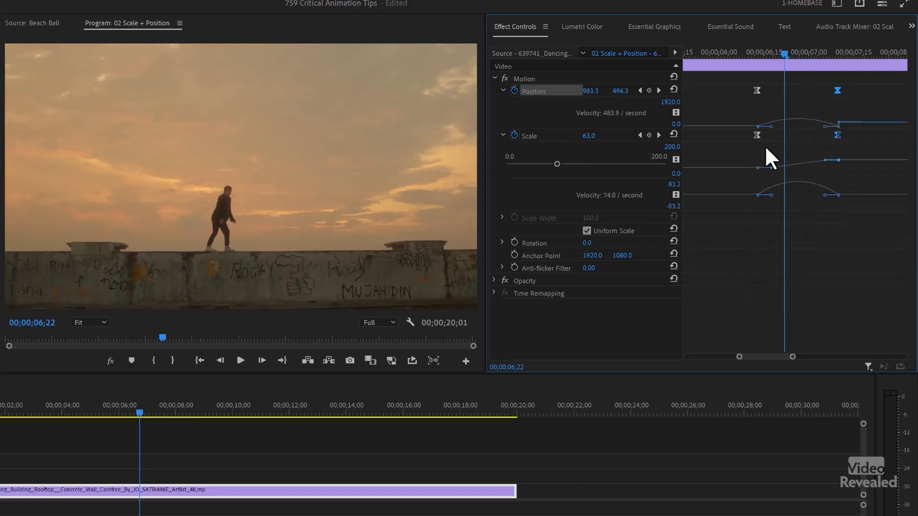
{"action": "left_click_drag", "start_coordinate": [835, 90], "coordinate": [813, 89]}
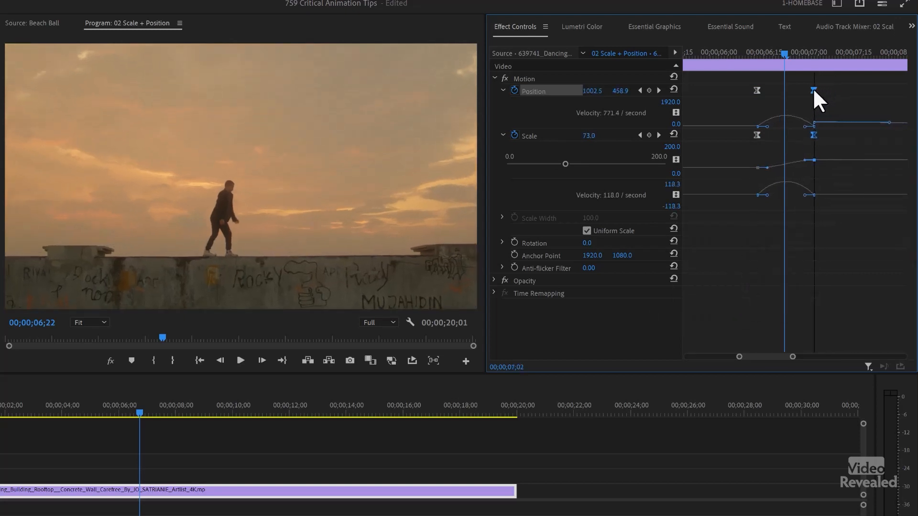
Step: Play the eased zoom and position move on the dancing clip from before its first keyframes
{"action": "left_click", "coordinate": [736, 54]}
{"action": "key", "text": "space"}
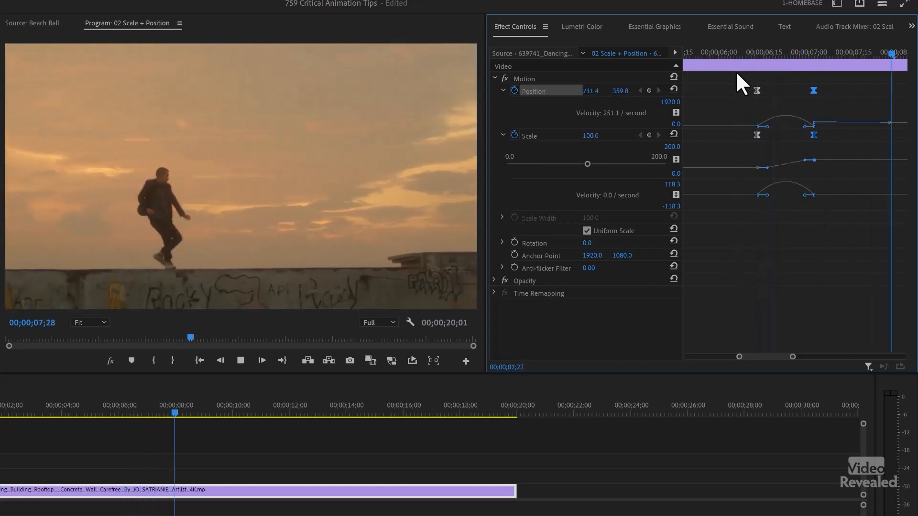
{"action": "left_click", "coordinate": [748, 53]}
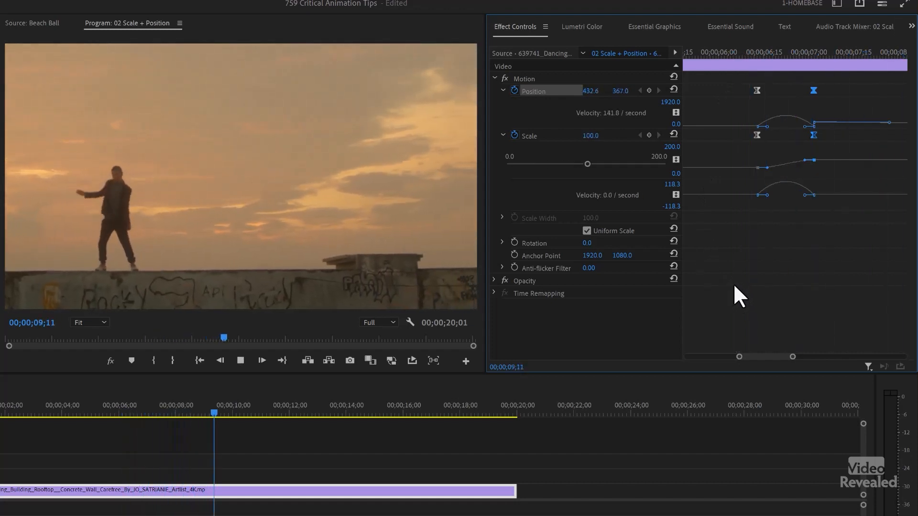
{"action": "key", "text": "space"}
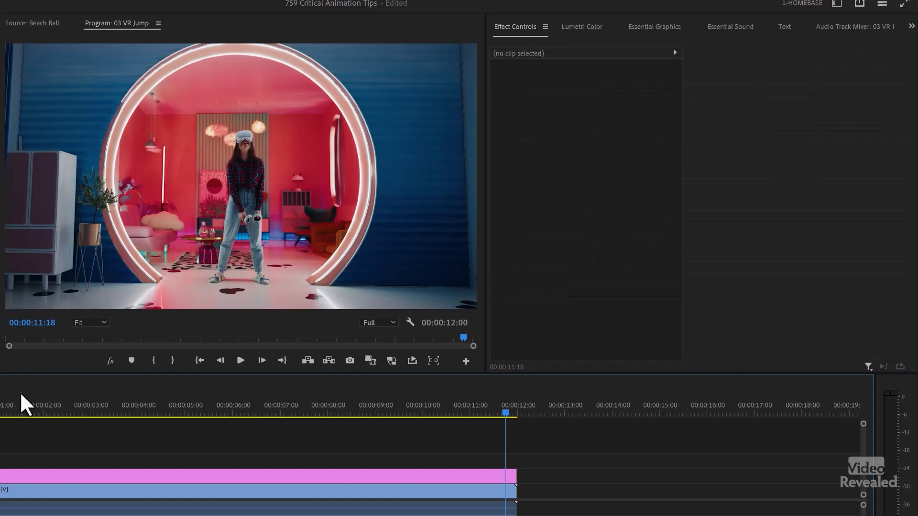
Step: Play the 03 VR Jump sequence from its start and select the VR Jump.mp4 clip
{"action": "key", "text": "Home"}
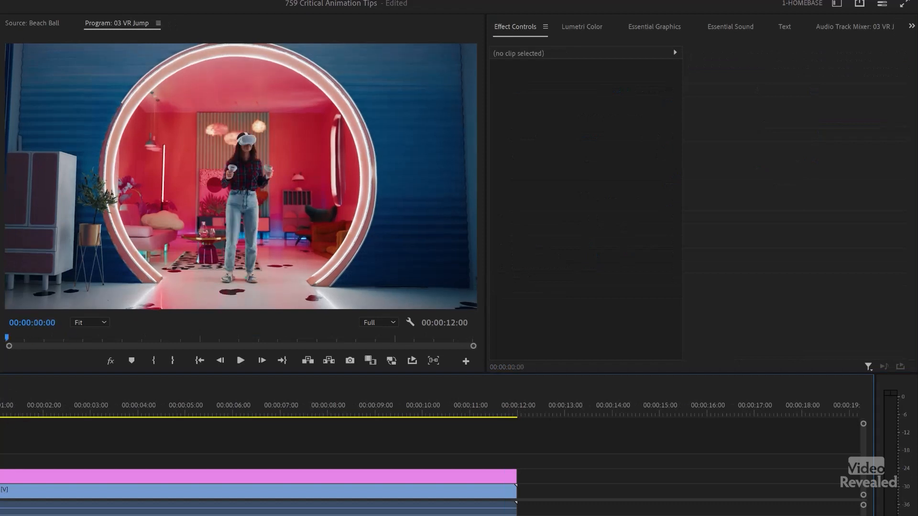
{"action": "key", "text": "space"}
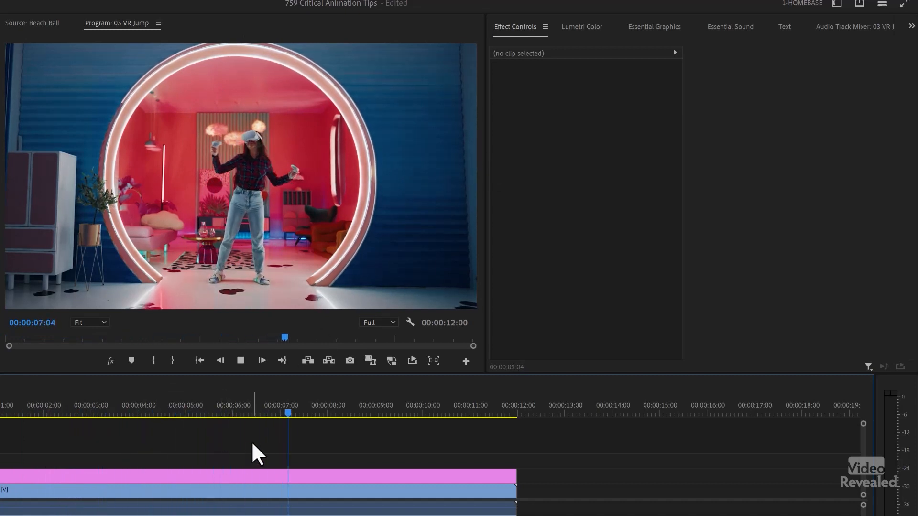
{"action": "key", "text": "space"}
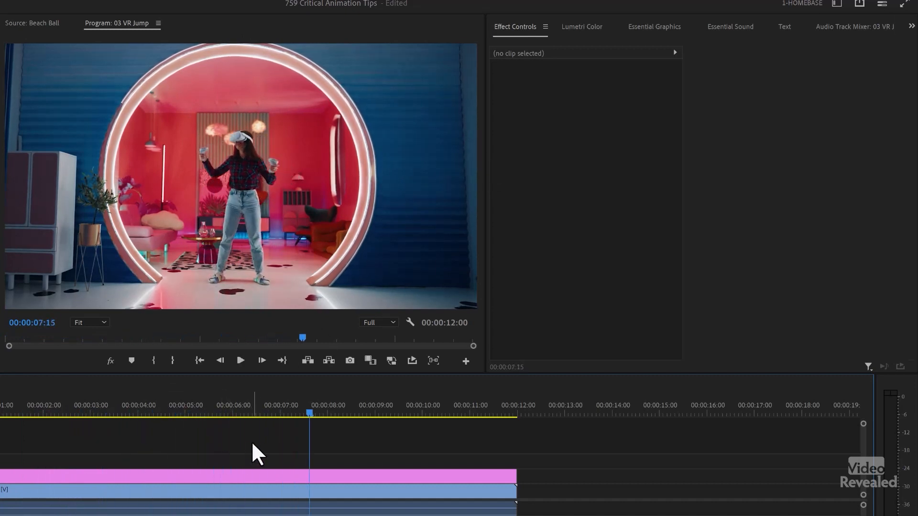
{"action": "left_click", "coordinate": [173, 492]}
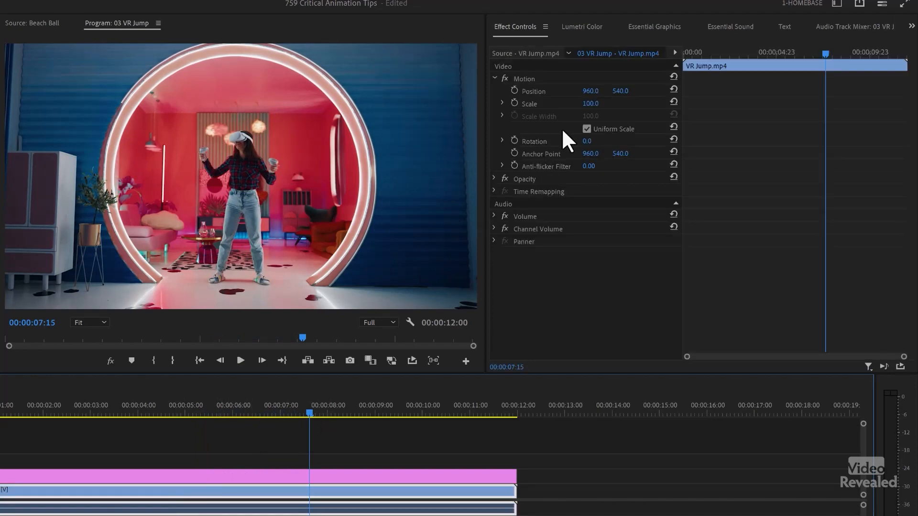
Step: Try rotating the VR Jump clip upside down, and undo the rotation
{"action": "left_click_drag", "start_coordinate": [586, 141], "coordinate": [545, 141]}
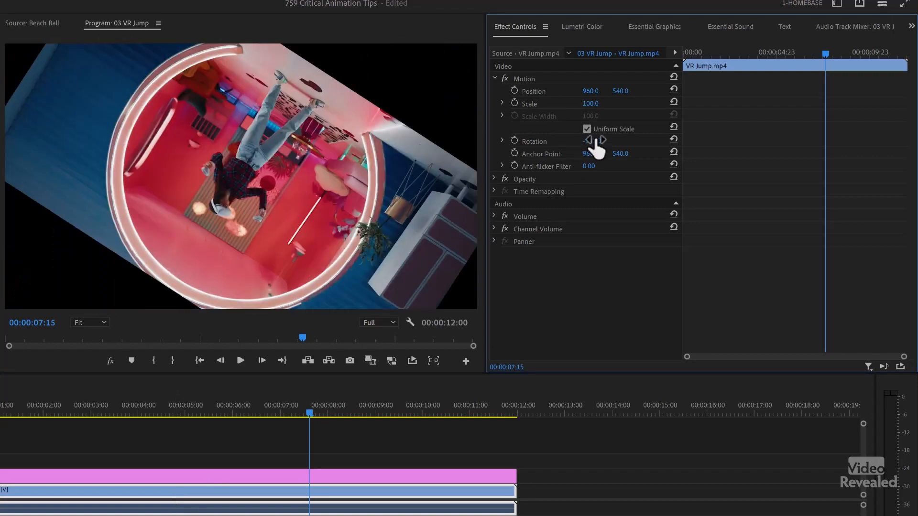
{"action": "key", "text": "ctrl+z"}
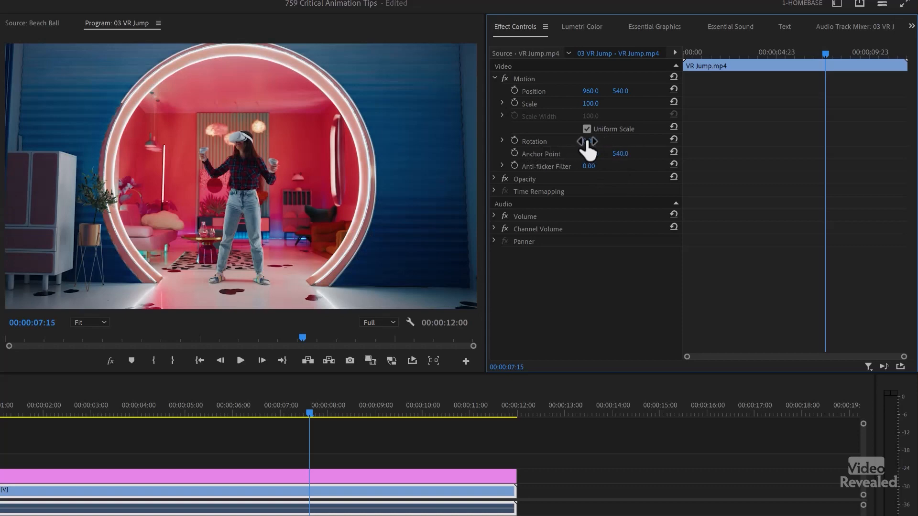
Step: Keyframe the VR Jump clip's Rotation at 0 degrees at 00:00:01:10 and at 360 degrees at 00:00:03:04
{"action": "mouse_move", "coordinate": [706, 47]}
{"action": "left_mouse_down"}
{"action": "mouse_move", "coordinate": [725, 46]}
{"action": "mouse_move", "coordinate": [707, 51]}
{"action": "left_mouse_up"}
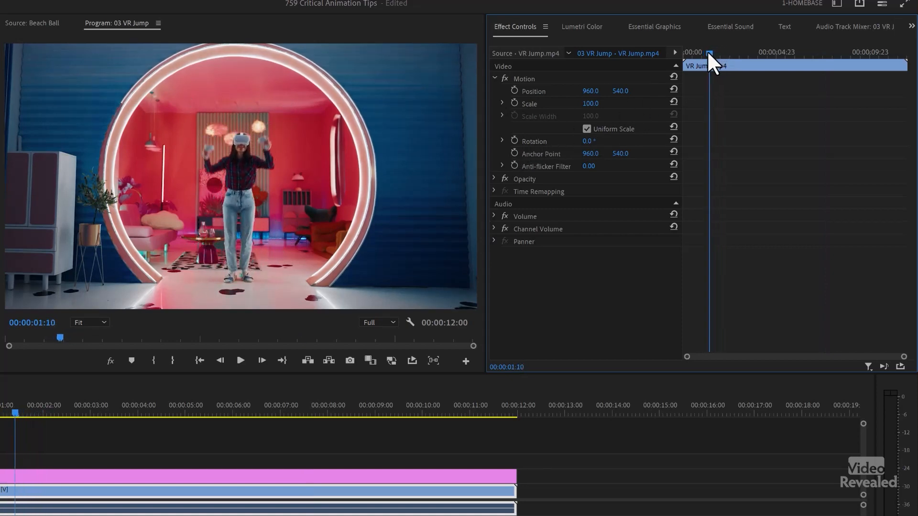
{"action": "left_click", "coordinate": [515, 140]}
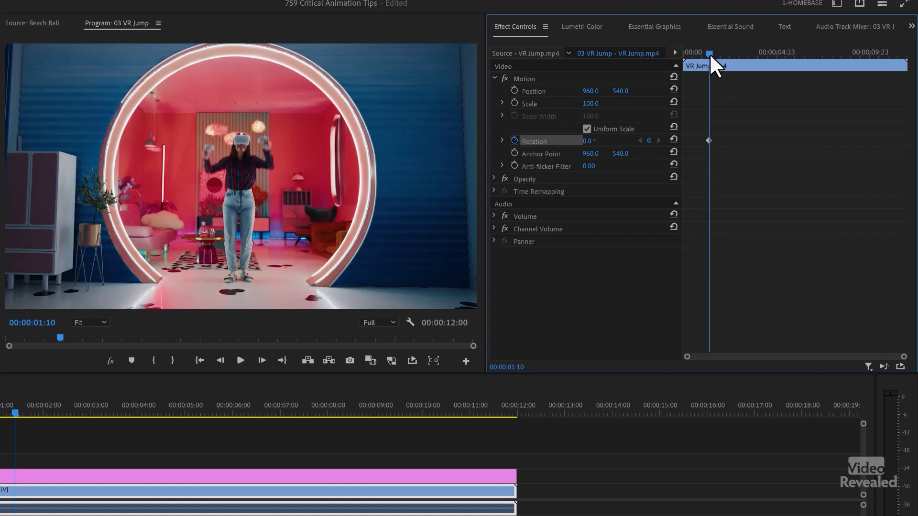
{"action": "left_click_drag", "start_coordinate": [710, 55], "coordinate": [742, 55]}
{"action": "left_click_drag", "start_coordinate": [587, 141], "coordinate": [756, 141]}
{"action": "left_click", "coordinate": [594, 140]}
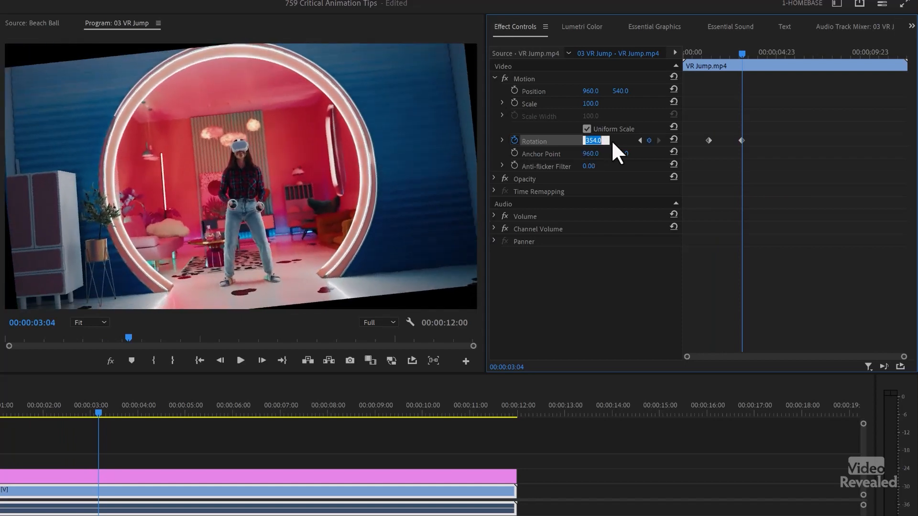
{"action": "type", "text": "360"}
{"action": "key", "text": "Return"}
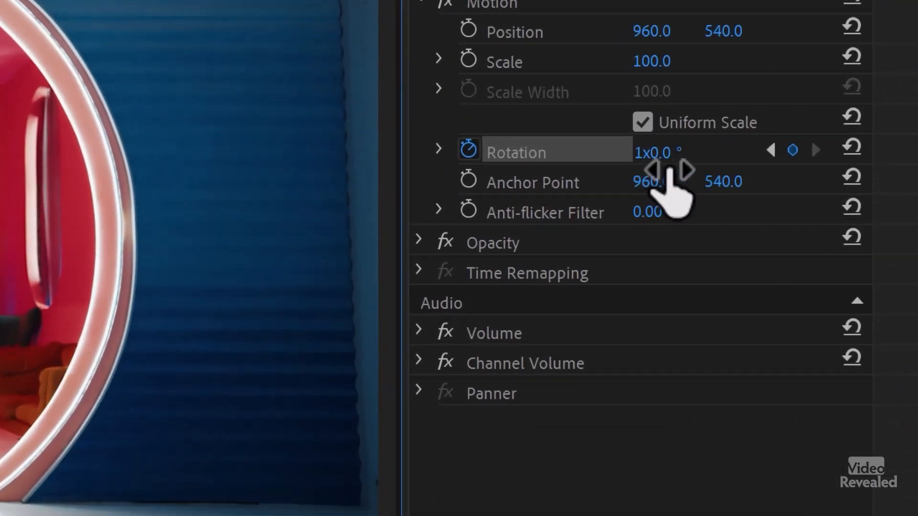
Step: Play the full-turn rotation from about 00:00:00:23 and return near the clip's start
{"action": "left_click_drag", "start_coordinate": [914, 2], "coordinate": [705, 42]}
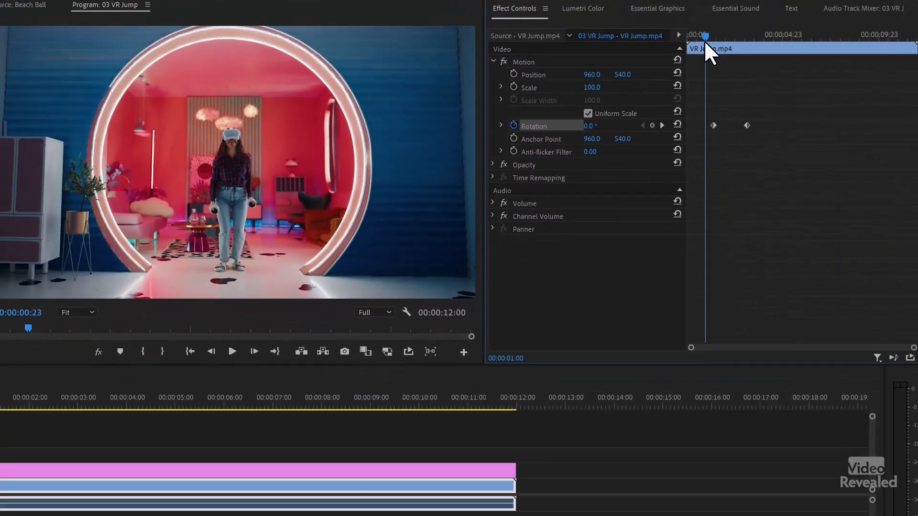
{"action": "key", "text": "space"}
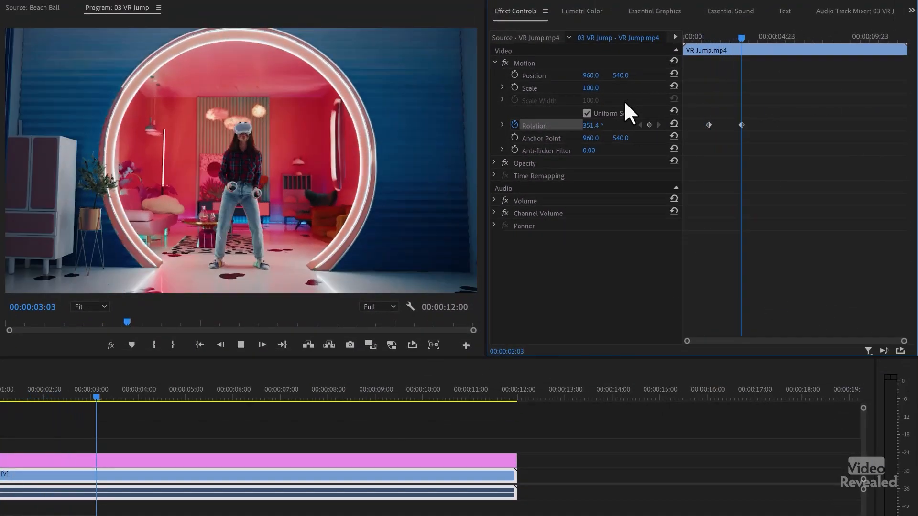
{"action": "left_click_drag", "start_coordinate": [716, 34], "coordinate": [686, 44]}
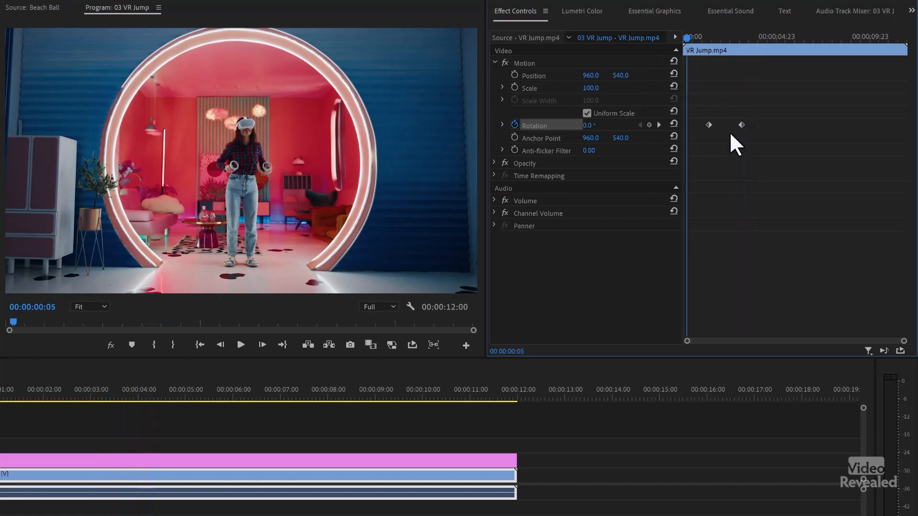
Step: Try moving the first Rotation keyframe to the start of the VR Jump clip and play the longer spin
{"action": "left_click_drag", "start_coordinate": [708, 125], "coordinate": [688, 126]}
{"action": "left_click_drag", "start_coordinate": [701, 41], "coordinate": [665, 41]}
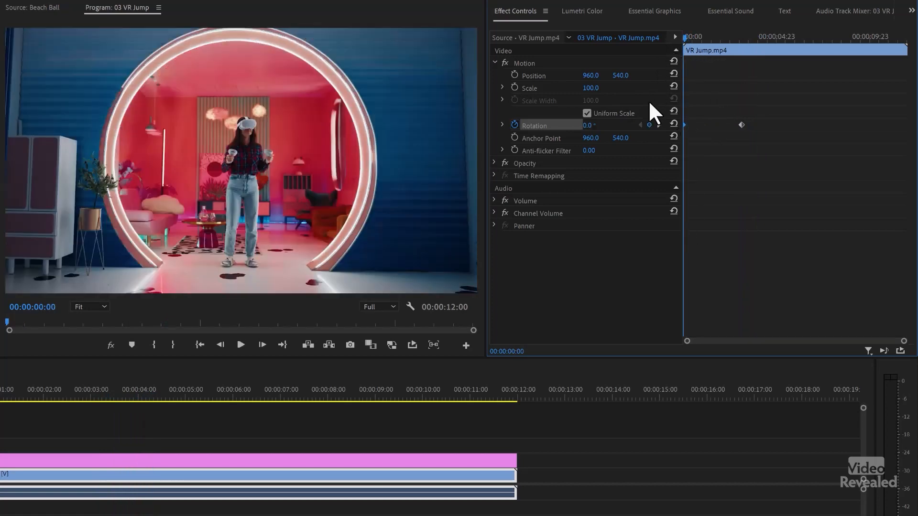
{"action": "key", "text": "space"}
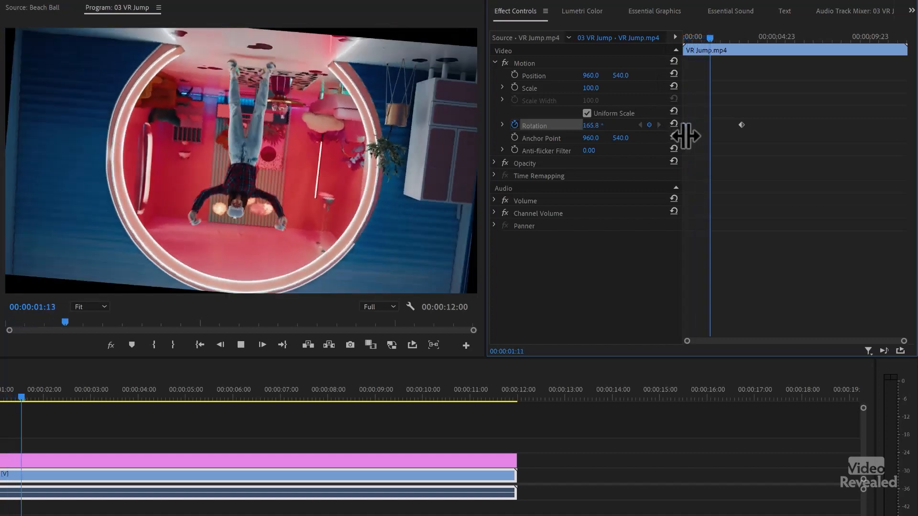
{"action": "key", "text": "space"}
Step: Apply Ease Out to the first Rotation keyframe and Ease In to the second, and play the spin
{"action": "left_click_drag", "start_coordinate": [713, 35], "coordinate": [743, 37]}
{"action": "right_click", "coordinate": [707, 125]}
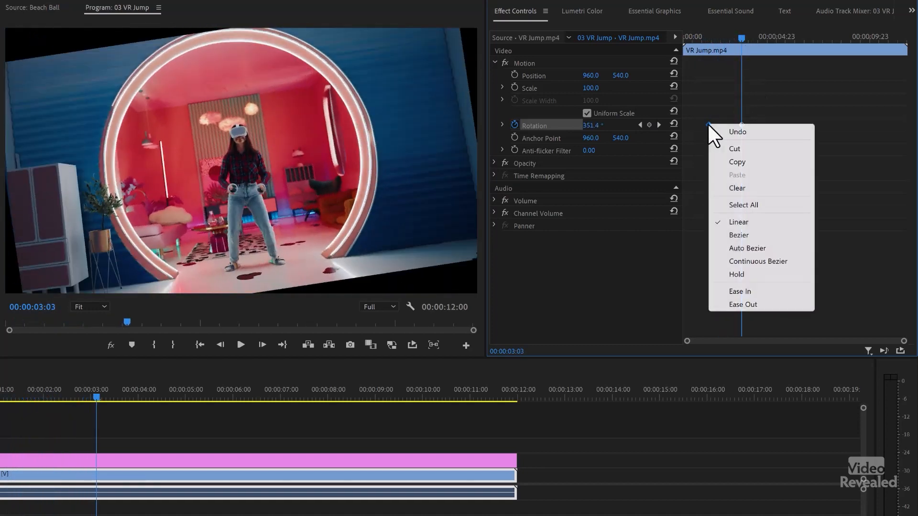
{"action": "left_click", "coordinate": [754, 306]}
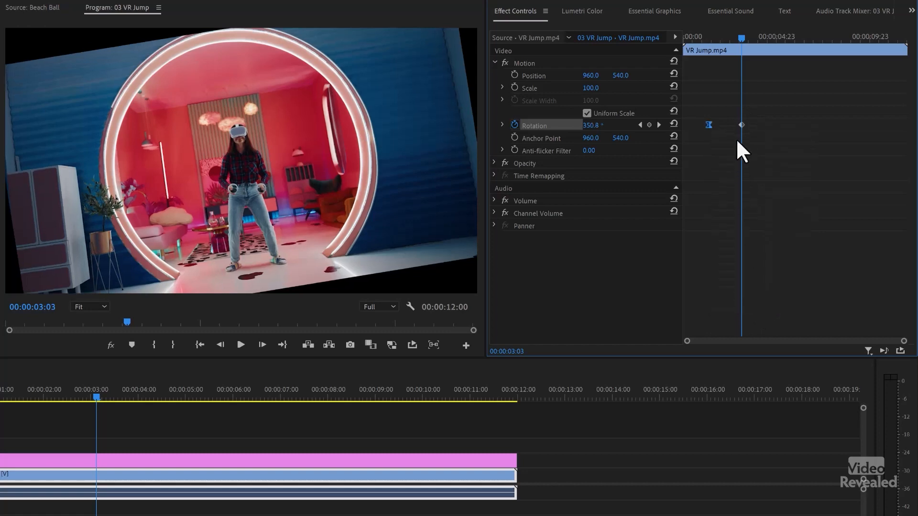
{"action": "right_click", "coordinate": [742, 125]}
{"action": "left_click", "coordinate": [784, 291]}
{"action": "left_click_drag", "start_coordinate": [730, 51], "coordinate": [674, 52]}
{"action": "key", "text": "space"}
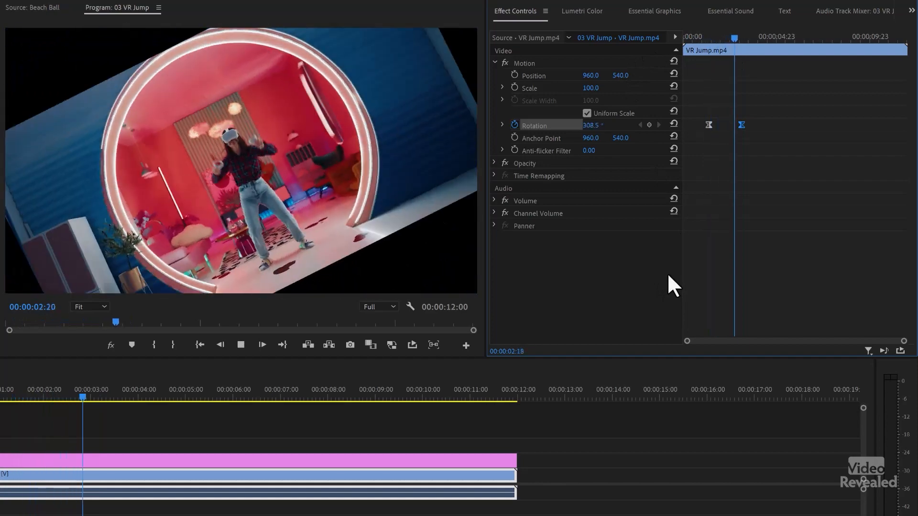
{"action": "key", "text": "space"}
Step: Show the circular Graphic layer over the VR Jump clip and play the spin from the start
{"action": "left_click", "coordinate": [1, 461]}
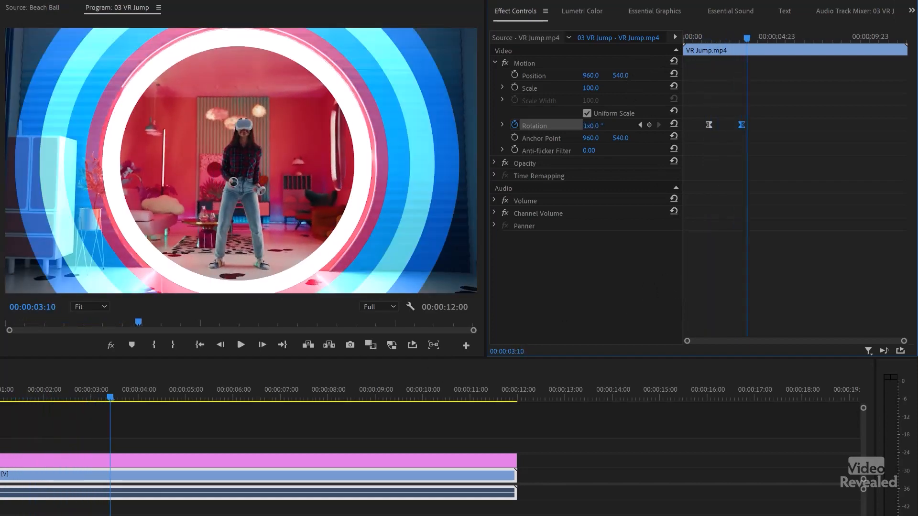
{"action": "left_click_drag", "start_coordinate": [730, 32], "coordinate": [618, 59]}
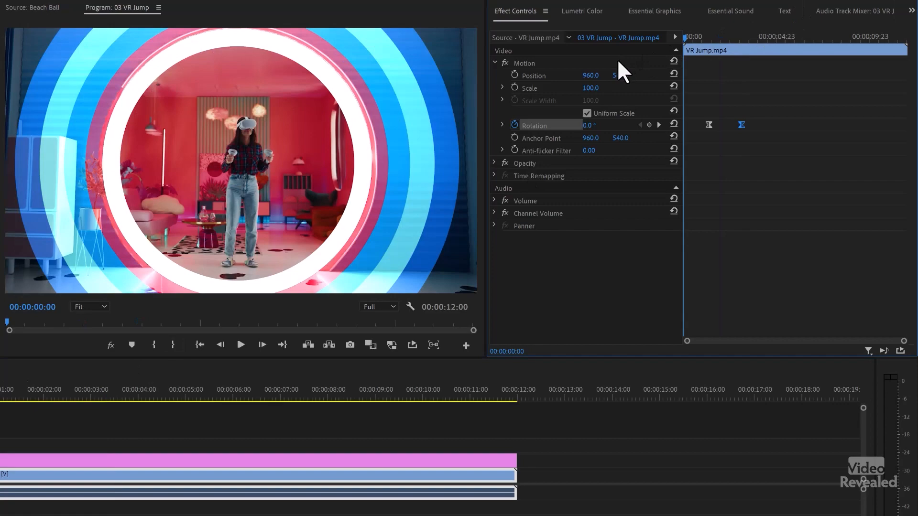
{"action": "key", "text": "space"}
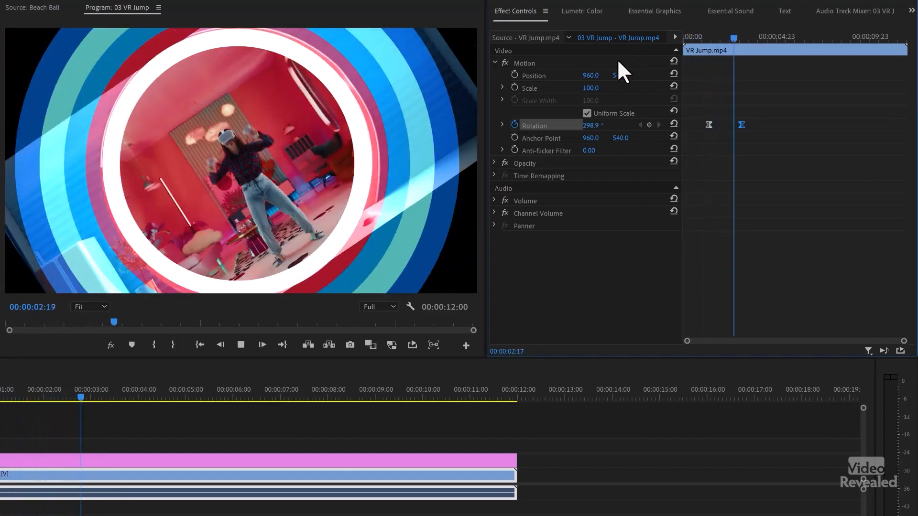
{"action": "key", "text": "space"}
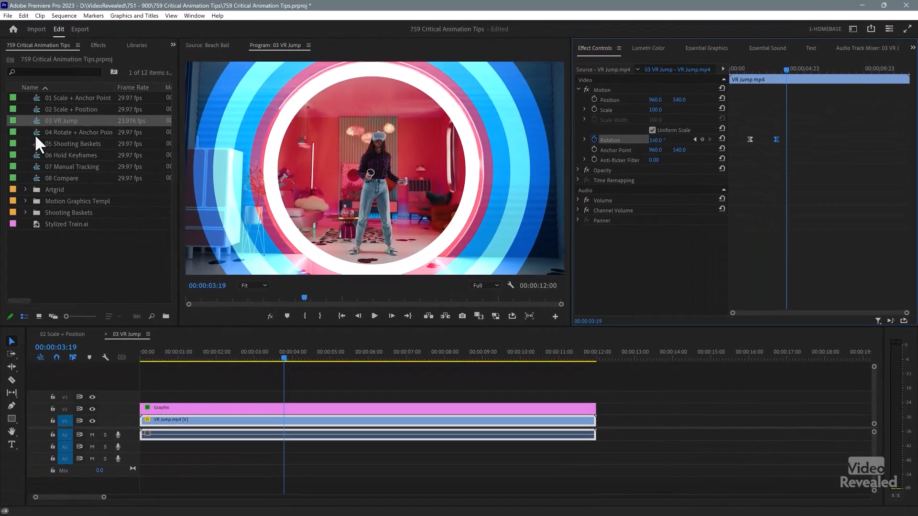
Step: Open the 04 Rotate + Anchor Point sequence, play it and return to its start
{"action": "double_click", "coordinate": [36, 131]}
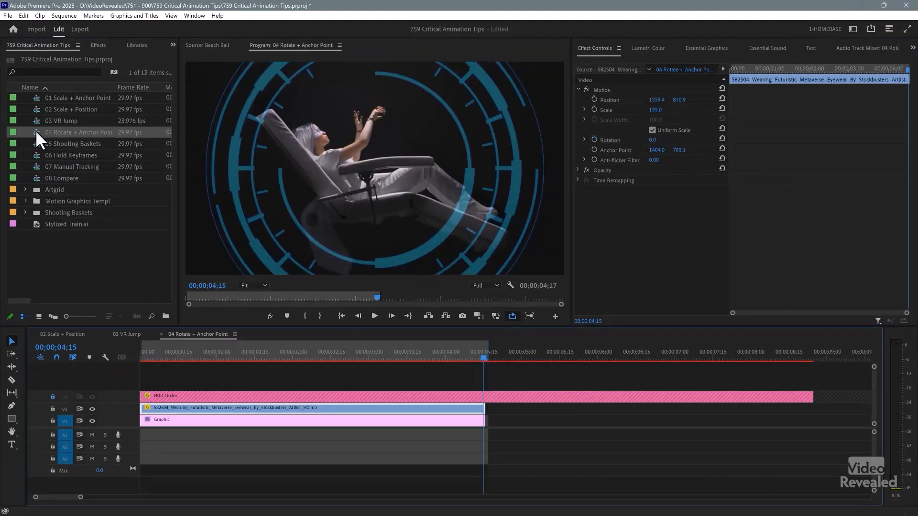
{"action": "left_click", "coordinate": [192, 352]}
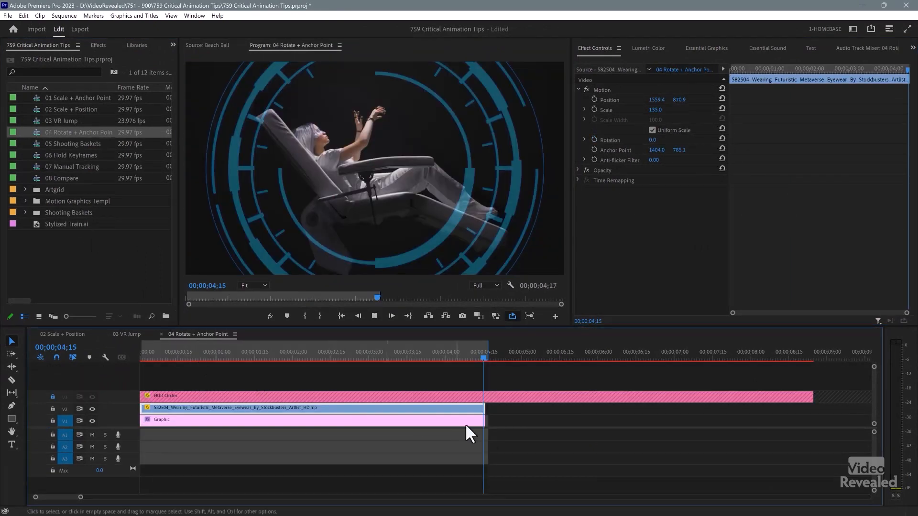
{"action": "key", "text": "space"}
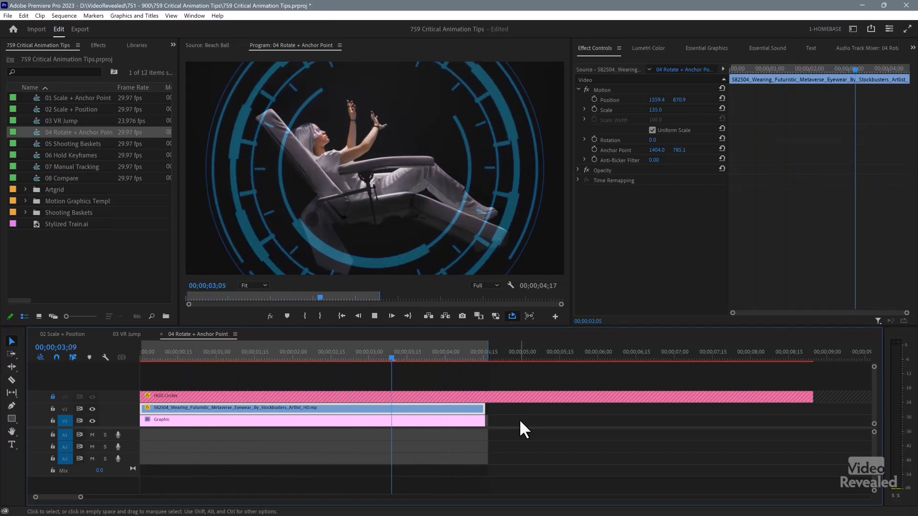
{"action": "key", "text": "Home"}
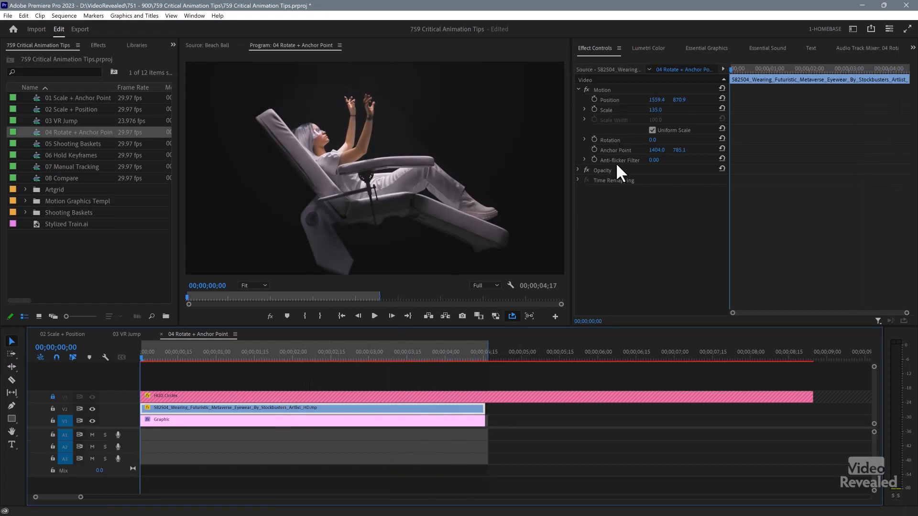
Step: Examine the Opacity mask outlining the woman and the reclining chair
{"action": "left_click", "coordinate": [577, 169]}
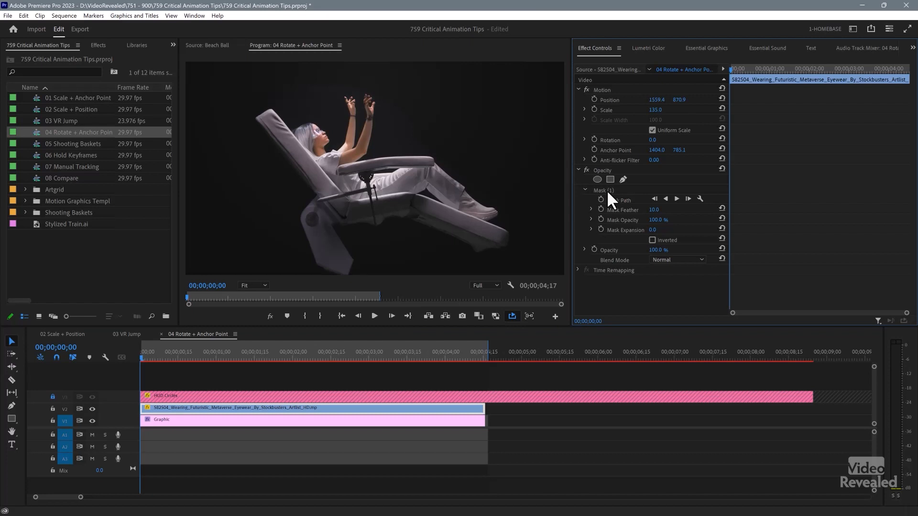
{"action": "left_click", "coordinate": [607, 190]}
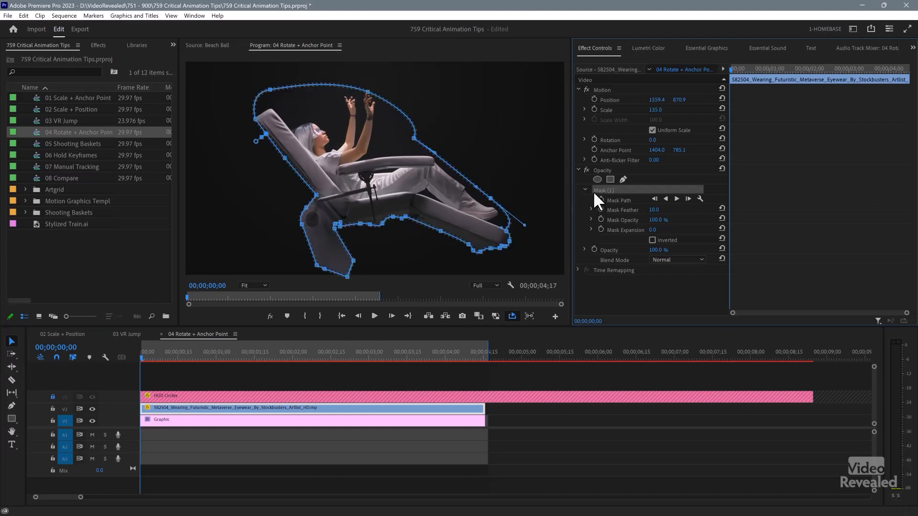
{"action": "left_click", "coordinate": [577, 169]}
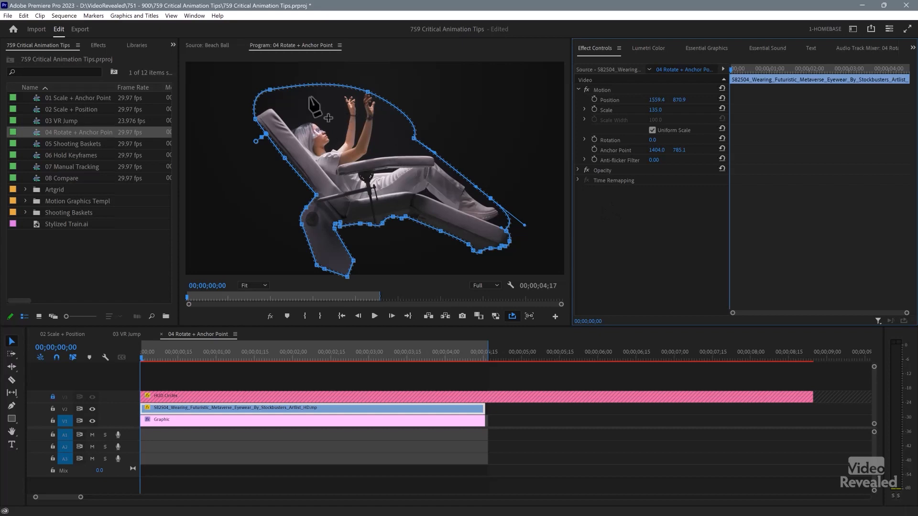
{"action": "left_click", "coordinate": [605, 197]}
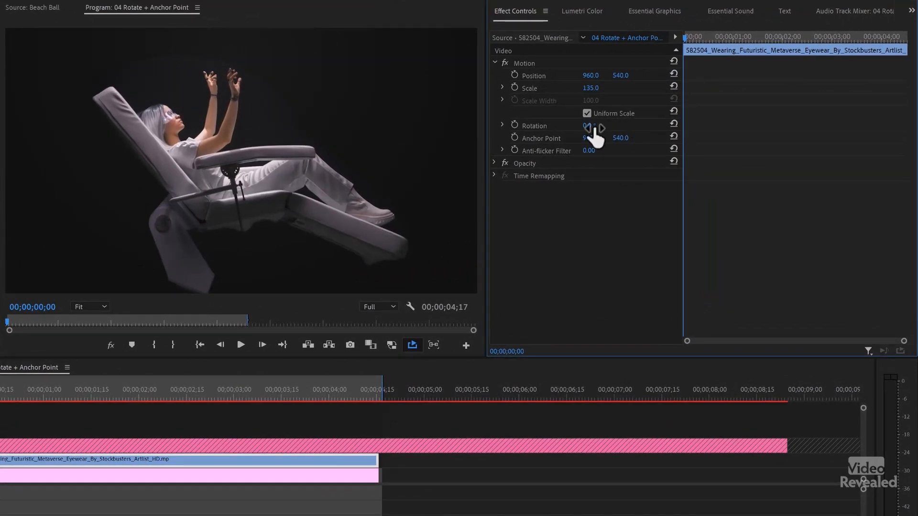
Step: Try rotating the reclining chair clip around its centered anchor point, and undo the rotation
{"action": "mouse_move", "coordinate": [588, 126]}
{"action": "left_mouse_down"}
{"action": "mouse_move", "coordinate": [602, 126]}
{"action": "mouse_move", "coordinate": [578, 125]}
{"action": "left_mouse_up"}
{"action": "key", "text": "ctrl+z"}
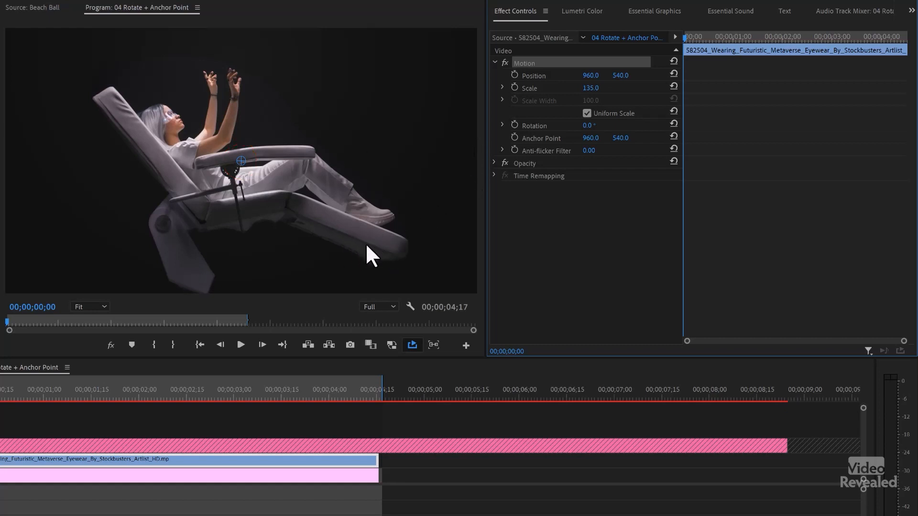
Step: Move the reclining chair clip's anchor point from its center to the tip of the footrest
{"action": "left_click_drag", "start_coordinate": [240, 162], "coordinate": [256, 170]}
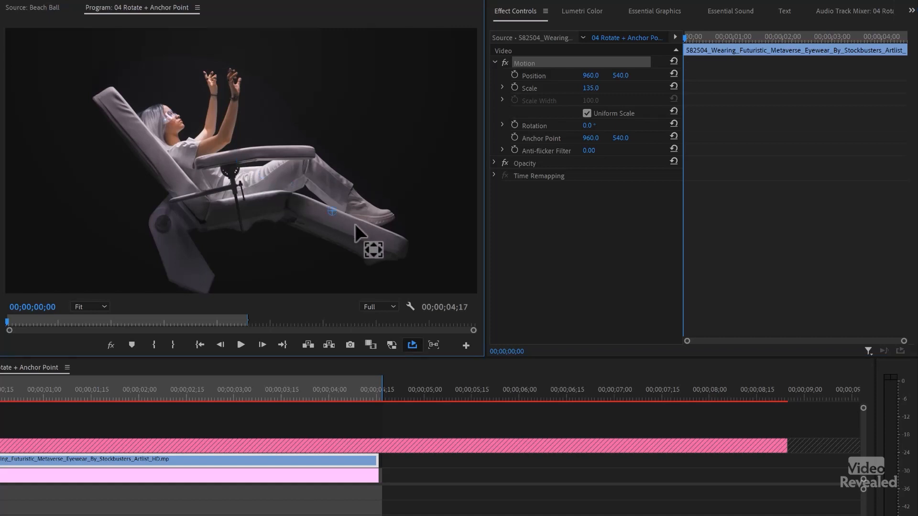
{"action": "left_click_drag", "start_coordinate": [386, 241], "coordinate": [387, 243]}
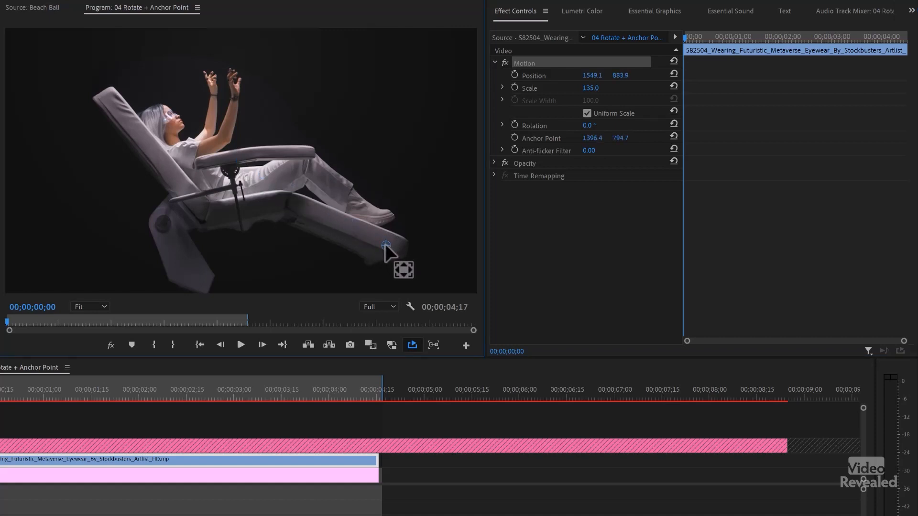
Step: Keyframe the chair clip's Rotation from -32° at the start to 0° at 00;00;00;25, and play the result
{"action": "left_click_drag", "start_coordinate": [690, 35], "coordinate": [724, 36]}
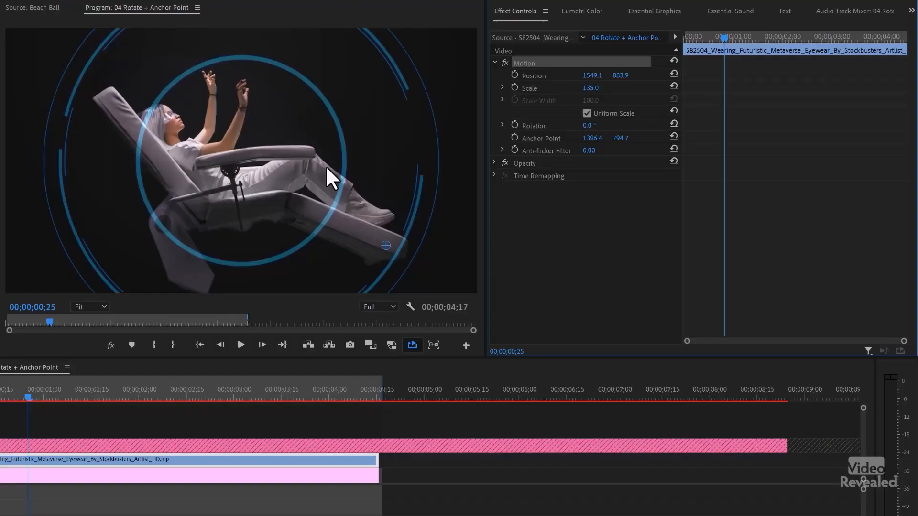
{"action": "left_click", "coordinate": [514, 125]}
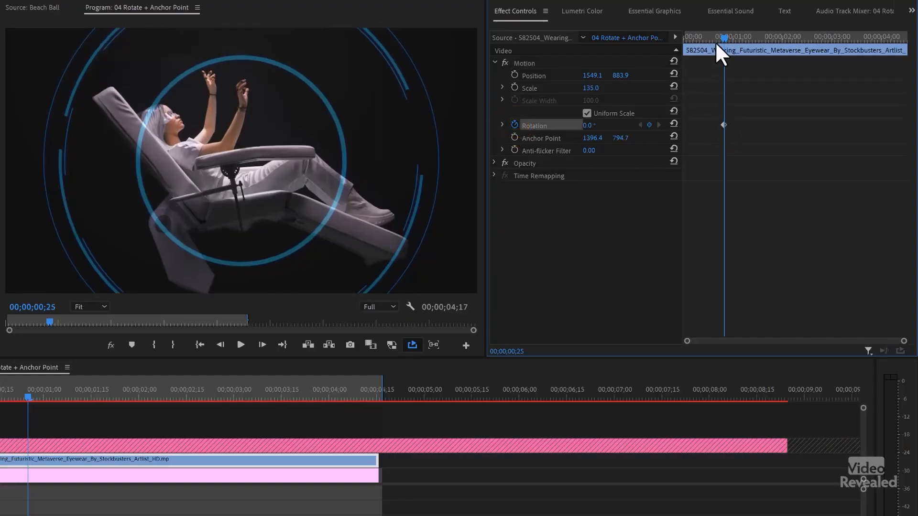
{"action": "left_click_drag", "start_coordinate": [719, 34], "coordinate": [675, 39]}
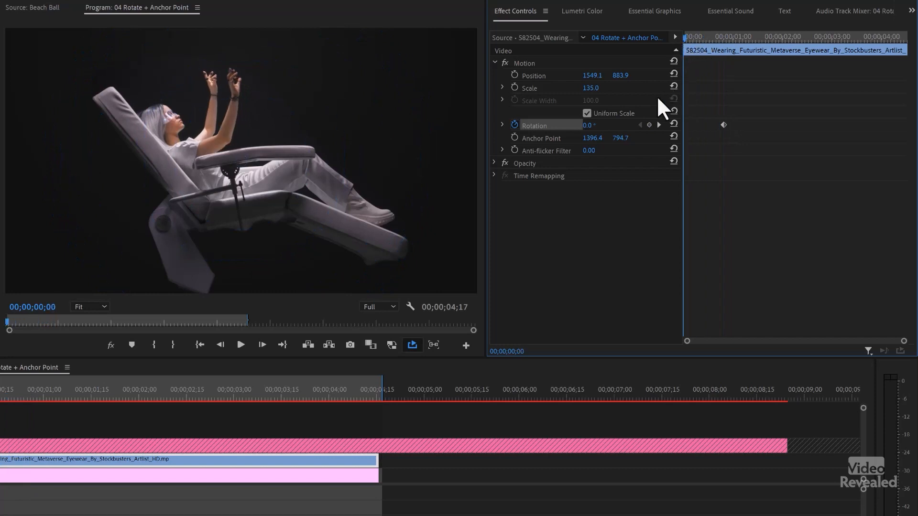
{"action": "left_click_drag", "start_coordinate": [588, 125], "coordinate": [572, 125]}
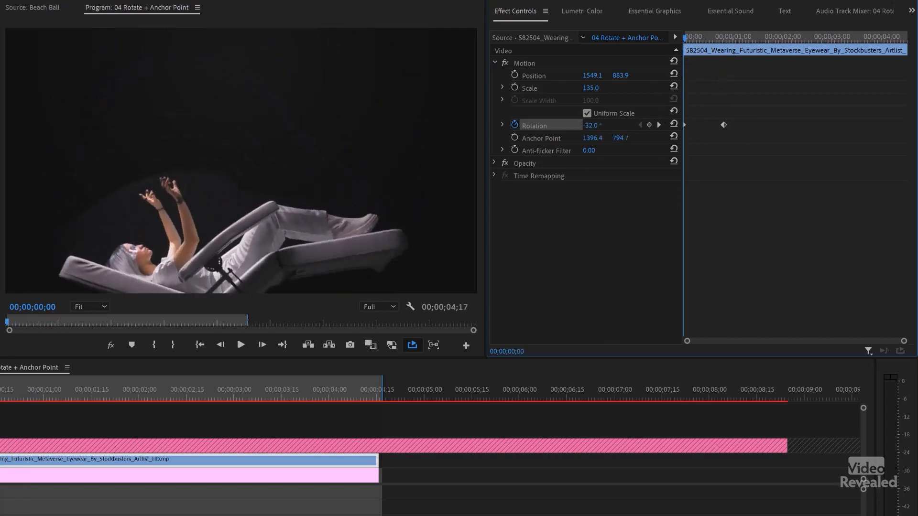
{"action": "key", "text": "space"}
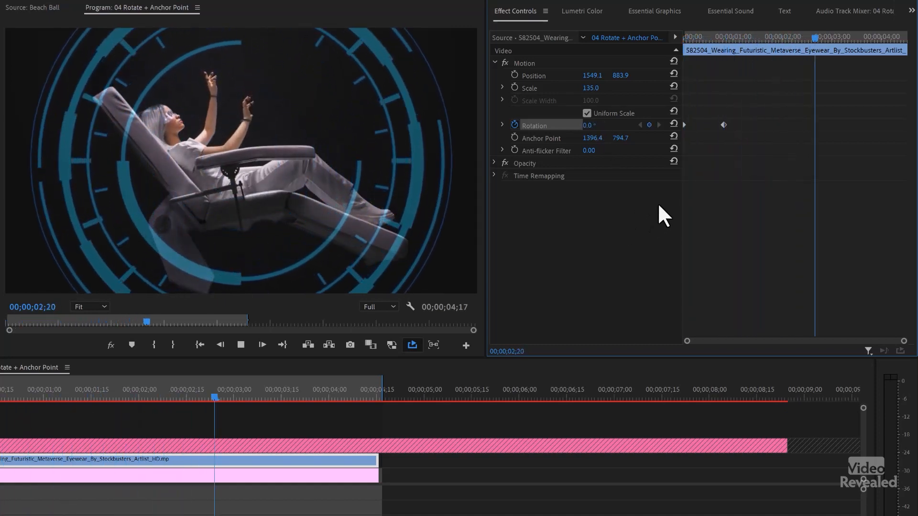
{"action": "key", "text": "space"}
Step: Apply Ease Out to the chair's first Rotation keyframe and Ease In to the second
{"action": "right_click", "coordinate": [688, 125]}
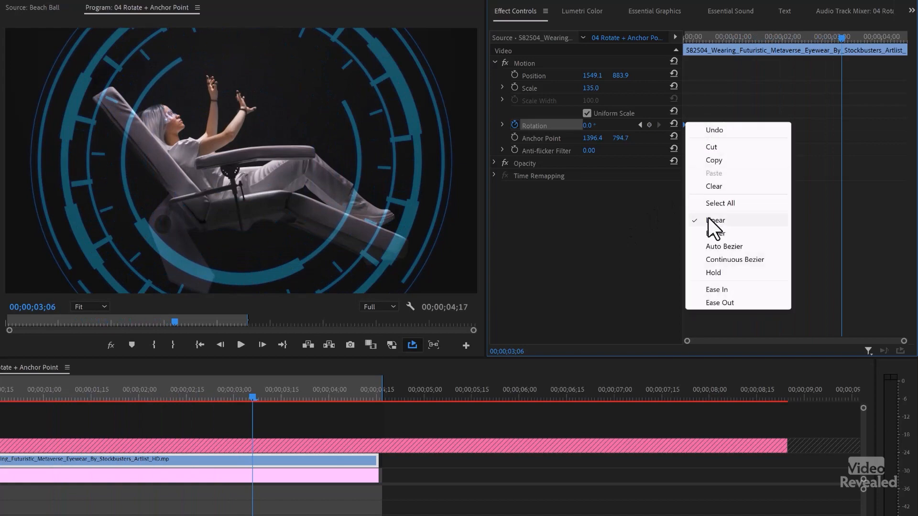
{"action": "left_click", "coordinate": [724, 300]}
{"action": "right_click", "coordinate": [724, 125]}
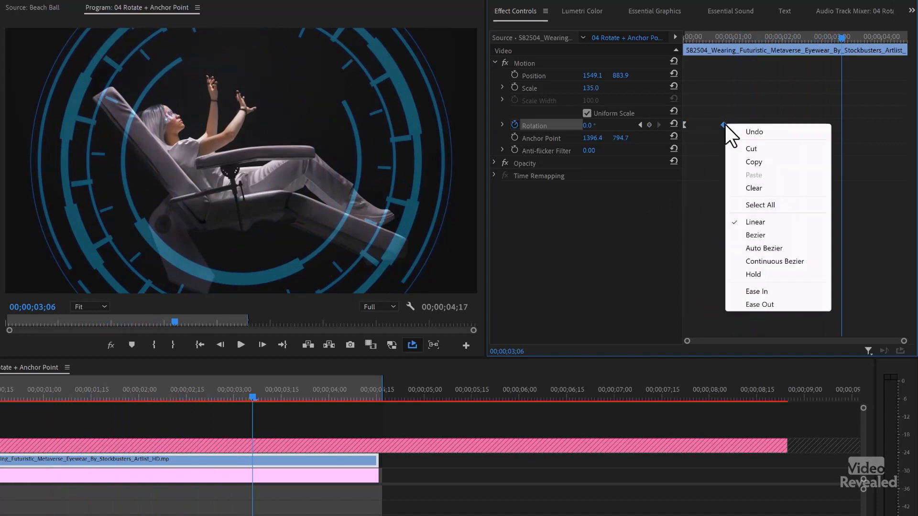
{"action": "left_click", "coordinate": [764, 290]}
Step: Play the eased chair rotation from the start of the sequence twice
{"action": "key", "text": "Home"}
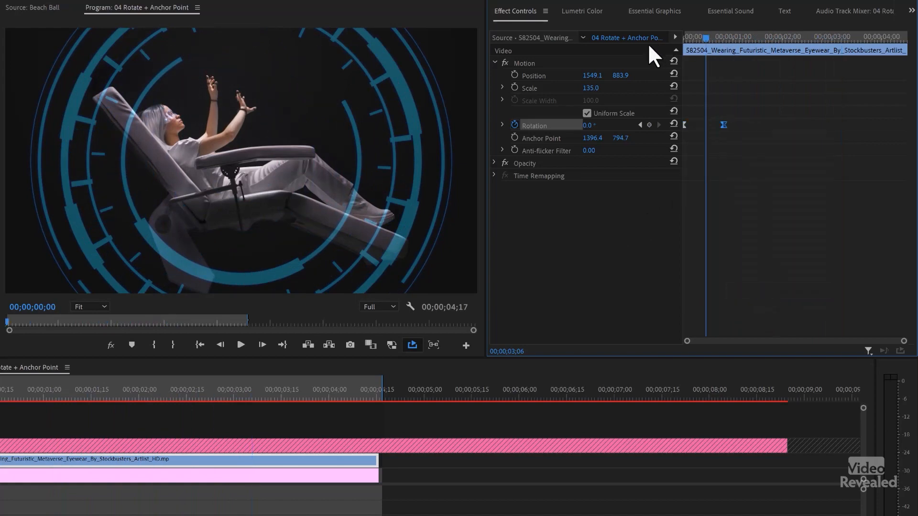
{"action": "key", "text": "space"}
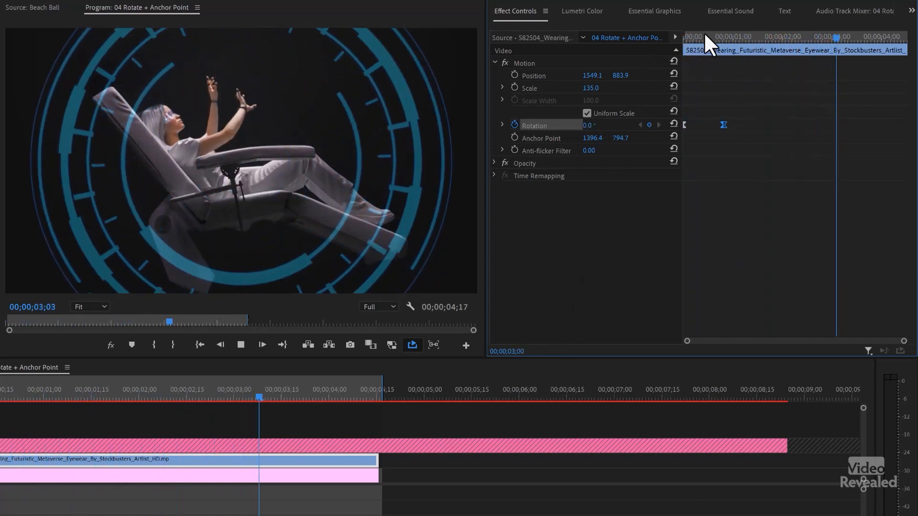
{"action": "left_click_drag", "start_coordinate": [704, 34], "coordinate": [684, 33]}
{"action": "key", "text": "space"}
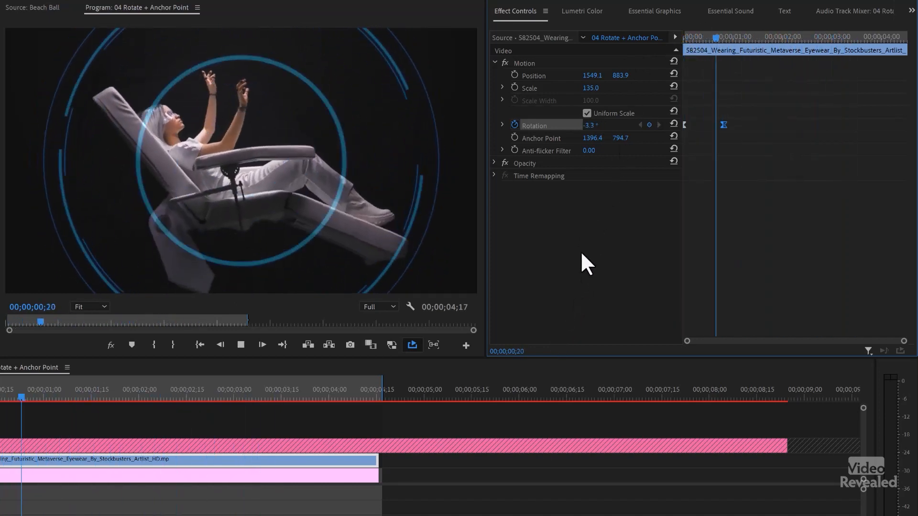
{"action": "key", "text": "space"}
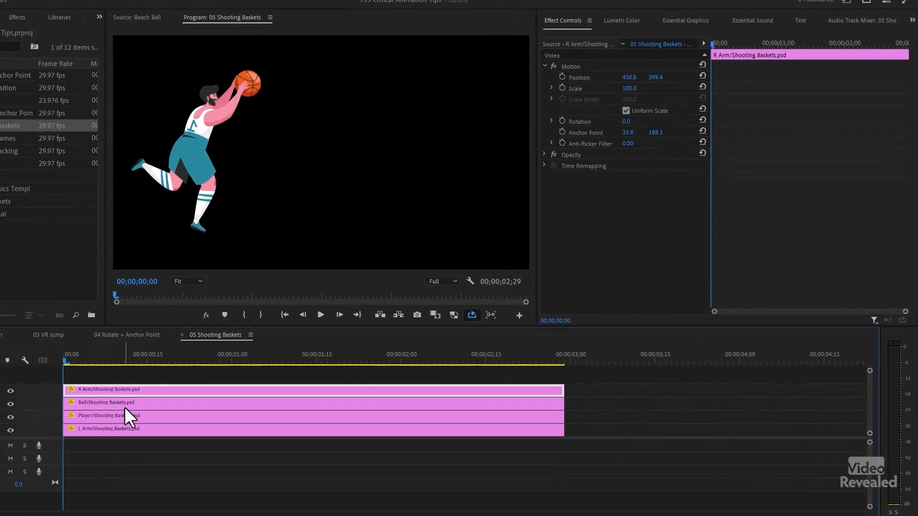
Step: Hide all four Shooting Baskets tracks and show them again one by one: left arm, player, ball and right arm
{"action": "left_click_drag", "start_coordinate": [13, 390], "coordinate": [10, 420]}
{"action": "left_click", "coordinate": [8, 429]}
{"action": "left_click", "coordinate": [9, 429]}
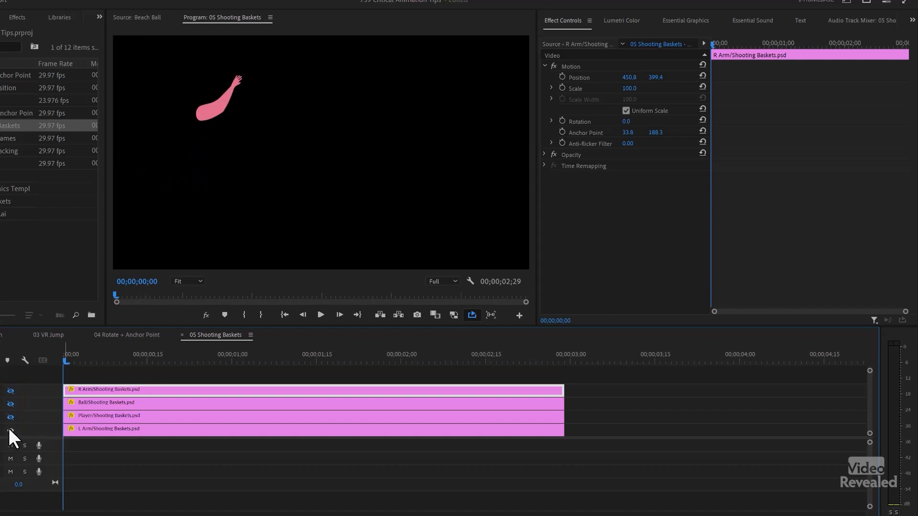
{"action": "left_click", "coordinate": [11, 416]}
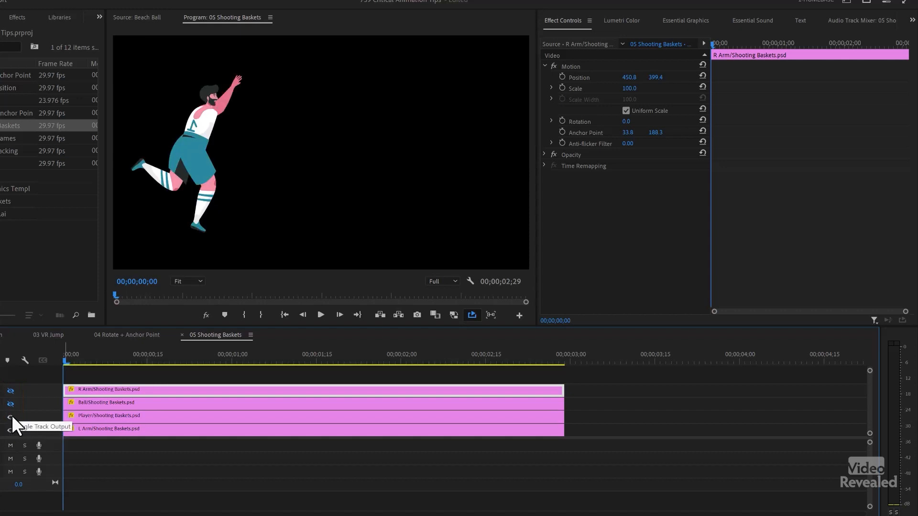
{"action": "left_click", "coordinate": [10, 405]}
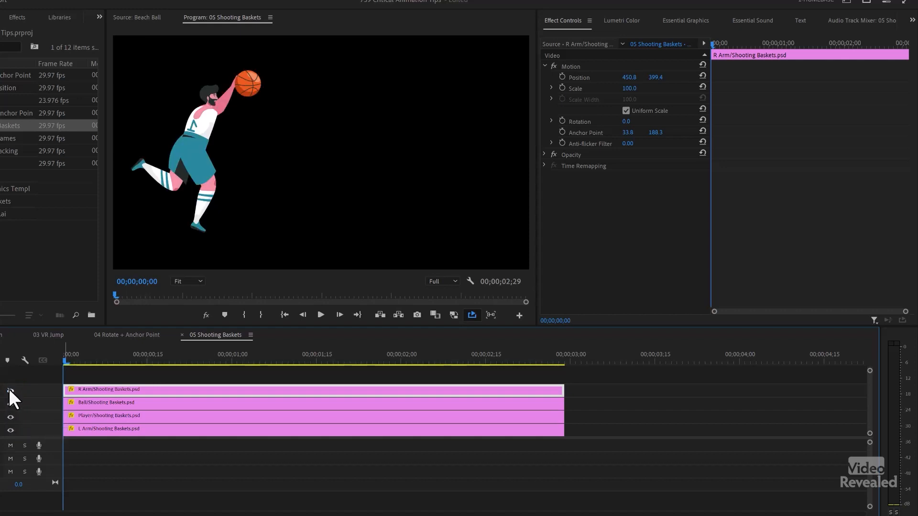
{"action": "left_click", "coordinate": [9, 390]}
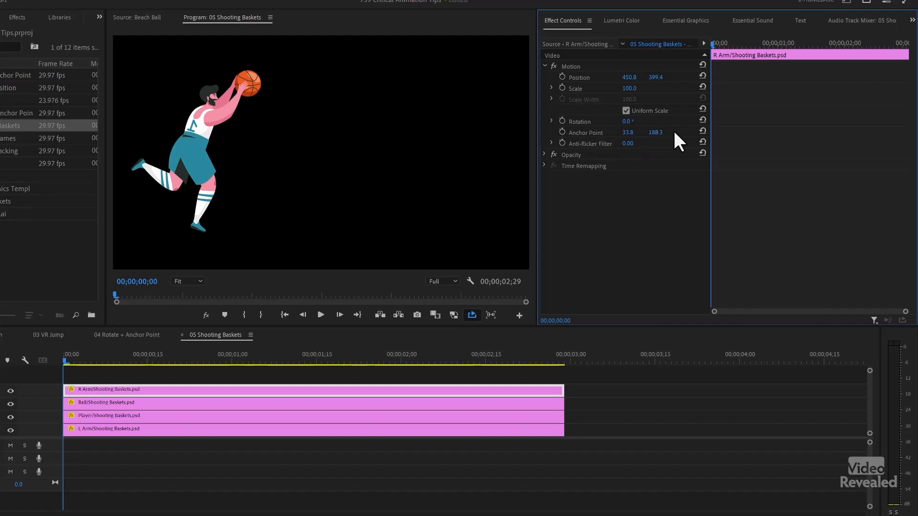
Step: Try rotating the R Arm layer to -21°, and undo the rotation
{"action": "left_click_drag", "start_coordinate": [629, 122], "coordinate": [373, 121]}
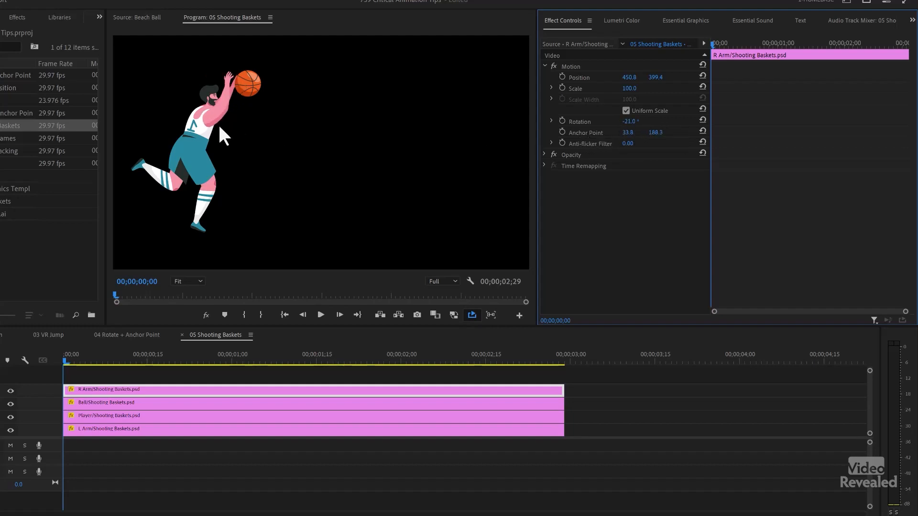
{"action": "key", "text": "ctrl+z"}
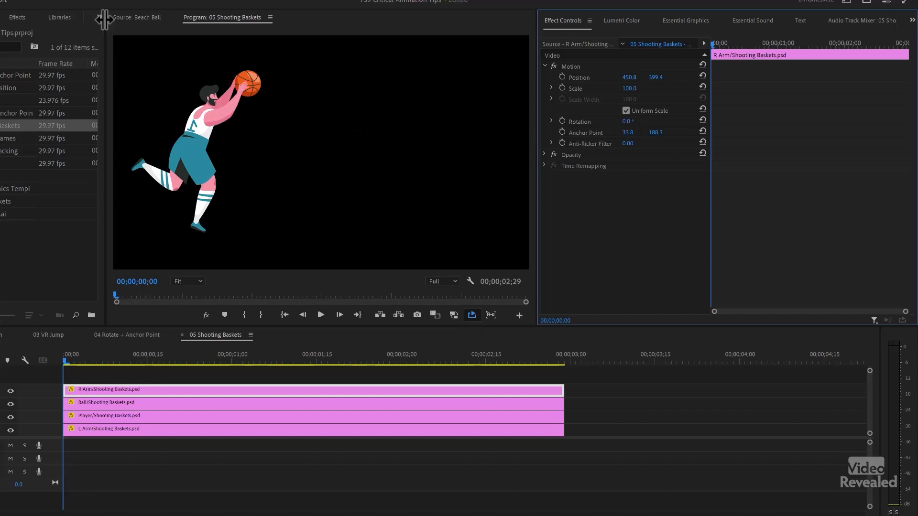
Step: Show the guides over the basketball player in the program view
{"action": "left_click", "coordinate": [162, 29]}
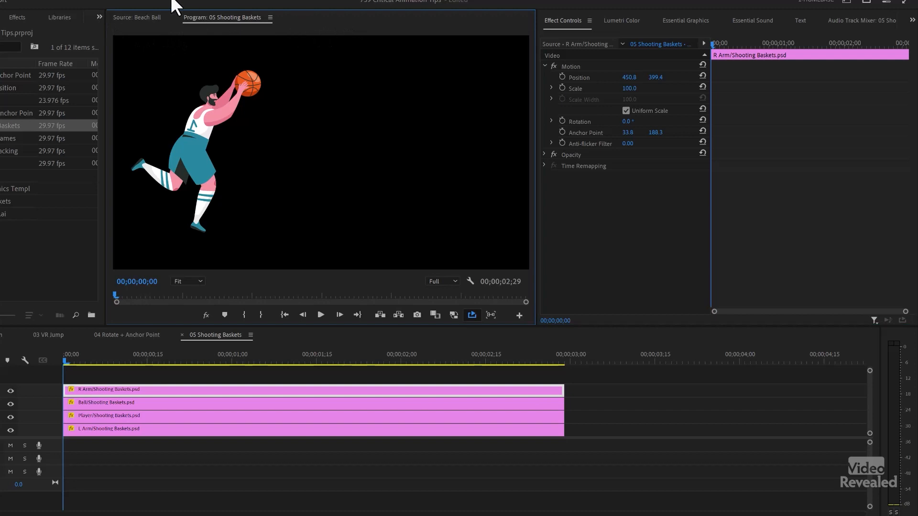
{"action": "right_click", "coordinate": [111, 1]}
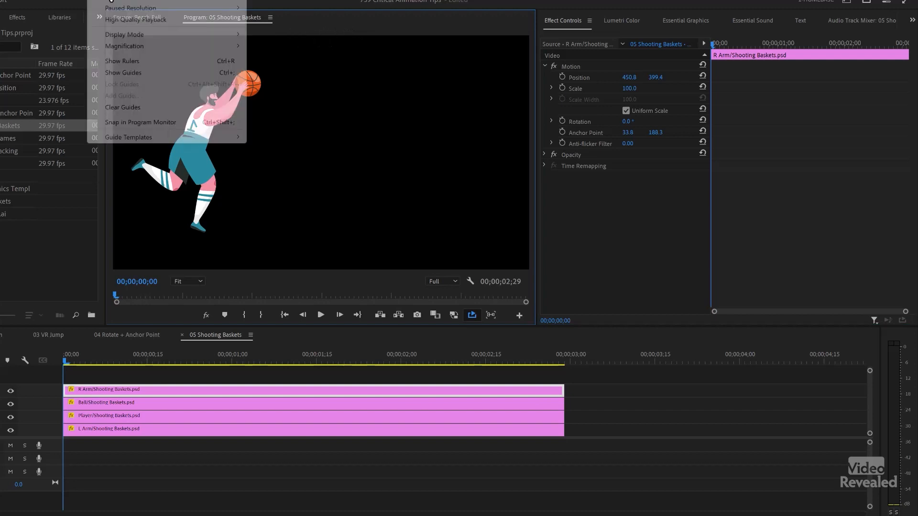
{"action": "left_click", "coordinate": [133, 73]}
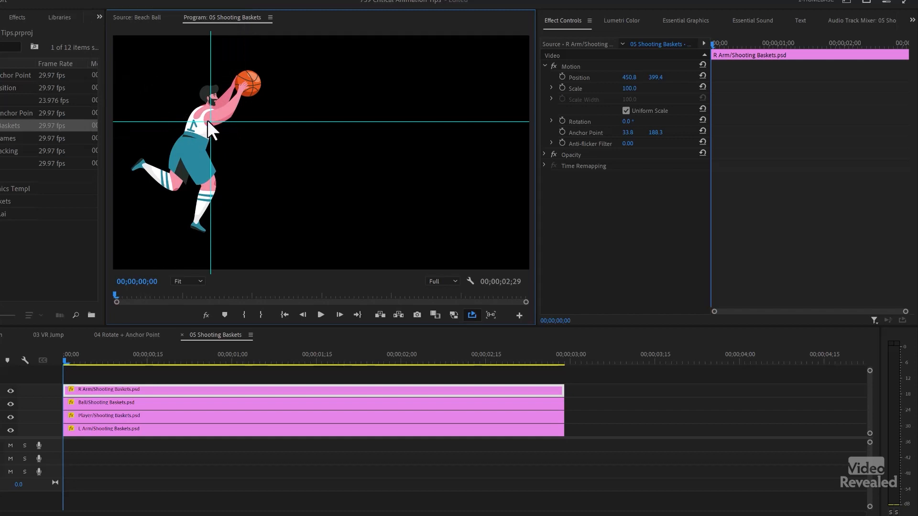
Step: Magnify the program view to 400% around the player's shoulder and check the R Arm layer's anchor point against the crossing guides
{"action": "left_click", "coordinate": [195, 282]}
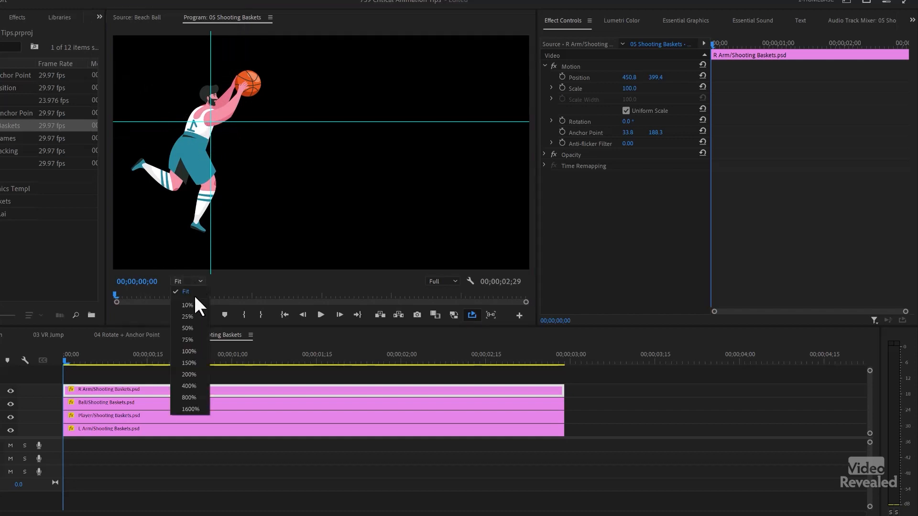
{"action": "left_click", "coordinate": [191, 385]}
{"action": "left_click_drag", "start_coordinate": [332, 271], "coordinate": [285, 271]}
{"action": "left_click_drag", "start_coordinate": [523, 160], "coordinate": [526, 140]}
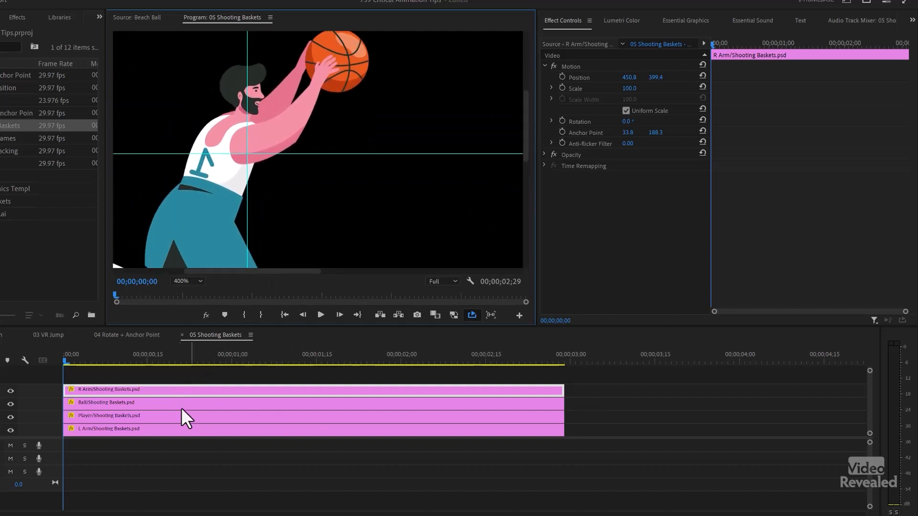
{"action": "left_click", "coordinate": [581, 68]}
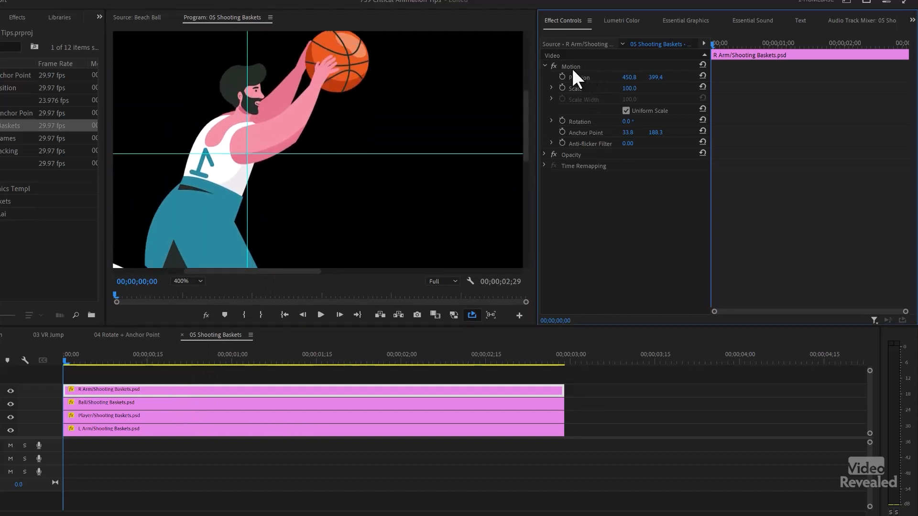
{"action": "left_click", "coordinate": [569, 66]}
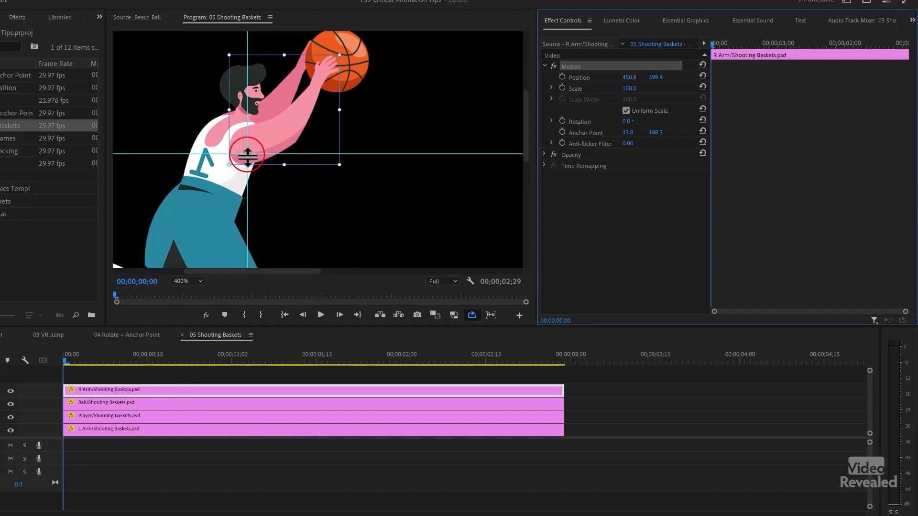
Step: Check the anchor points of the Ball and L Arm layers against the guides, and restore the program view to Fit
{"action": "left_click", "coordinate": [156, 404]}
{"action": "left_click", "coordinate": [577, 67]}
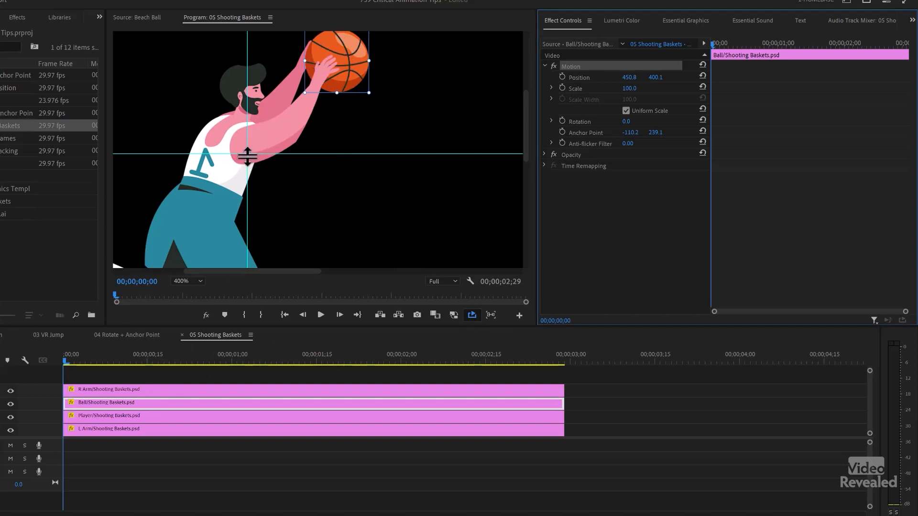
{"action": "left_click", "coordinate": [183, 415]}
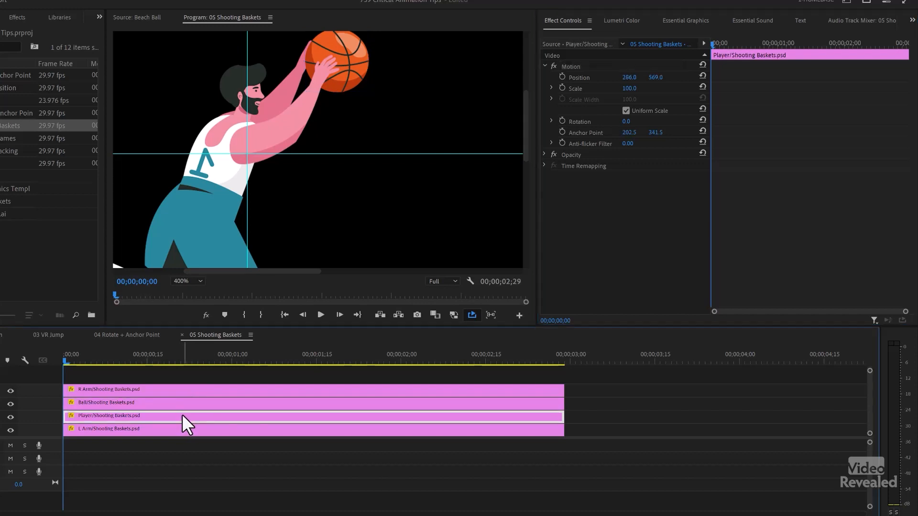
{"action": "left_click", "coordinate": [163, 434]}
{"action": "left_click", "coordinate": [577, 67]}
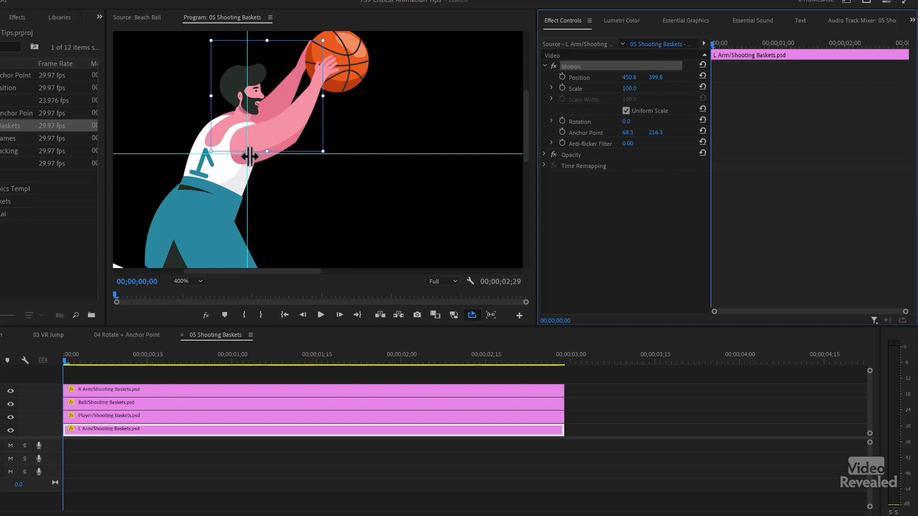
{"action": "left_click", "coordinate": [182, 278]}
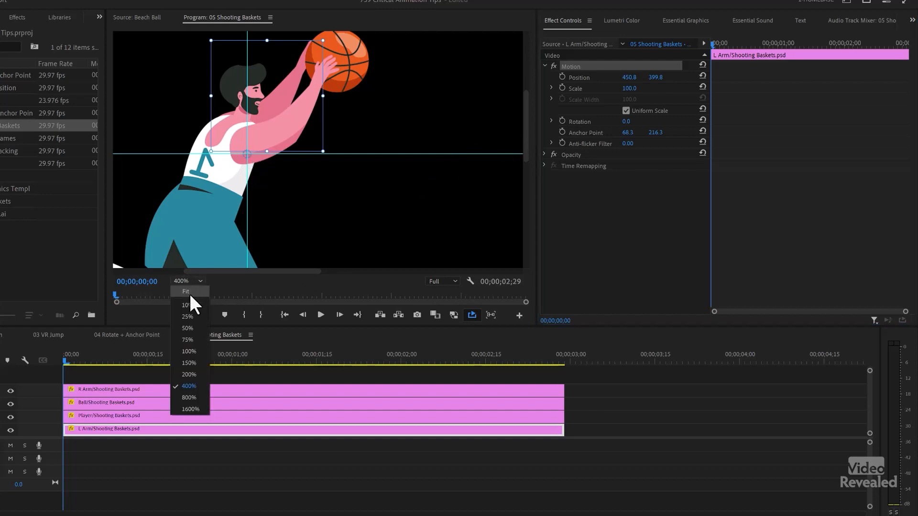
{"action": "left_click", "coordinate": [189, 294]}
Step: Add Rotation keyframes of 0° to the R Arm layer at 00;00;00;13 and at the start of the sequence
{"action": "left_click", "coordinate": [160, 389]}
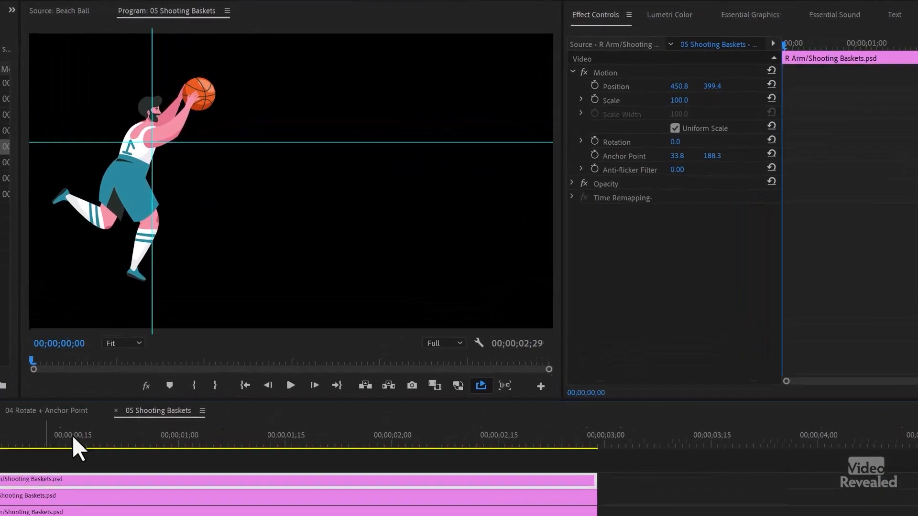
{"action": "left_click_drag", "start_coordinate": [0, 471], "coordinate": [34, 471]}
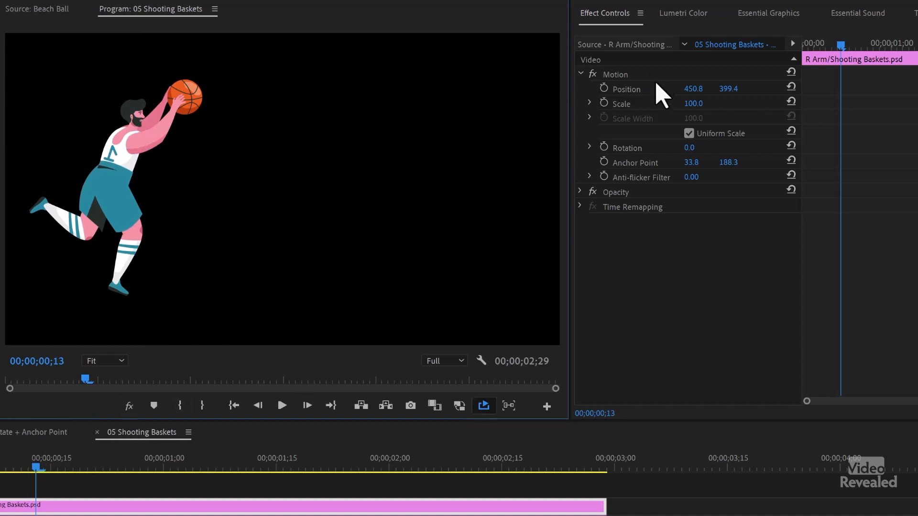
{"action": "left_click", "coordinate": [604, 148]}
{"action": "left_click_drag", "start_coordinate": [840, 44], "coordinate": [803, 44]}
{"action": "left_click", "coordinate": [761, 147]}
Step: Set the R Arm layer's Rotation to -54° at 00;00;00;06 and play the arm swing from the start
{"action": "left_click_drag", "start_coordinate": [835, 48], "coordinate": [821, 46]}
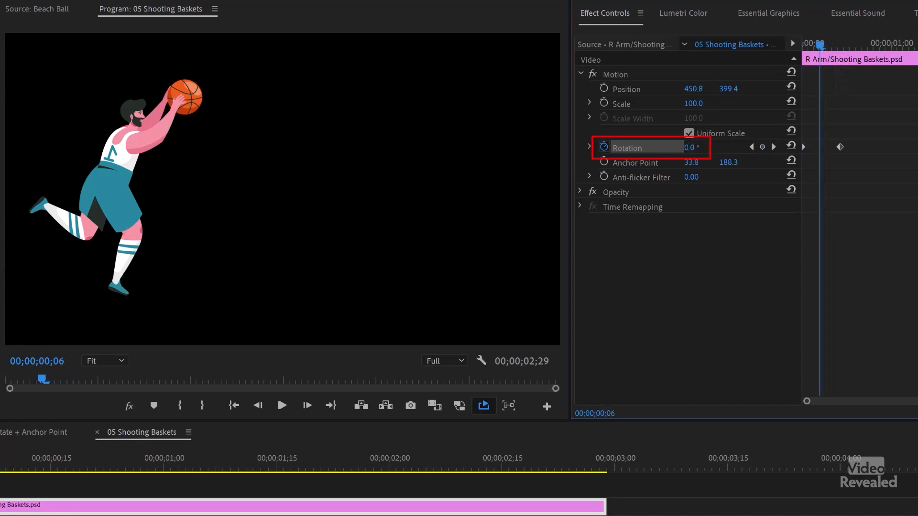
{"action": "left_click_drag", "start_coordinate": [689, 147], "coordinate": [663, 147]}
{"action": "left_click_drag", "start_coordinate": [819, 45], "coordinate": [803, 45]}
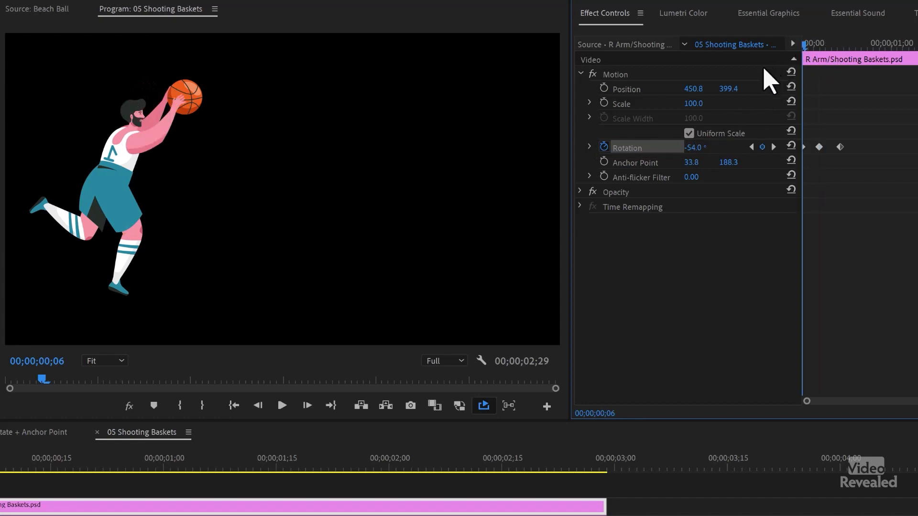
{"action": "key", "text": "space"}
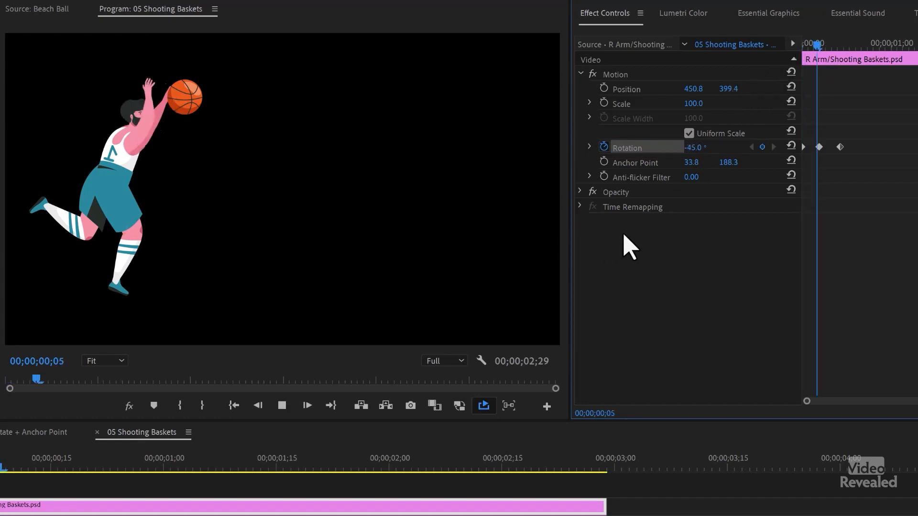
Step: Slow the R Arm layer's swing by moving its second and third Rotation keyframes later and farther apart, and replay it from the start
{"action": "left_click_drag", "start_coordinate": [840, 45], "coordinate": [799, 47]}
{"action": "key", "text": "space"}
{"action": "key", "text": "space"}
{"action": "mouse_move", "coordinate": [840, 147]}
{"action": "left_mouse_down"}
{"action": "mouse_move", "coordinate": [857, 146]}
{"action": "mouse_move", "coordinate": [824, 147]}
{"action": "left_mouse_up"}
{"action": "left_click_drag", "start_coordinate": [859, 47], "coordinate": [798, 52]}
{"action": "key", "text": "space"}
{"action": "key", "text": "space"}
Step: Apply Ease Out to the R Arm layer's first Rotation keyframe and Ease In to the second and third, and play the swing from the start
{"action": "right_click", "coordinate": [803, 146]}
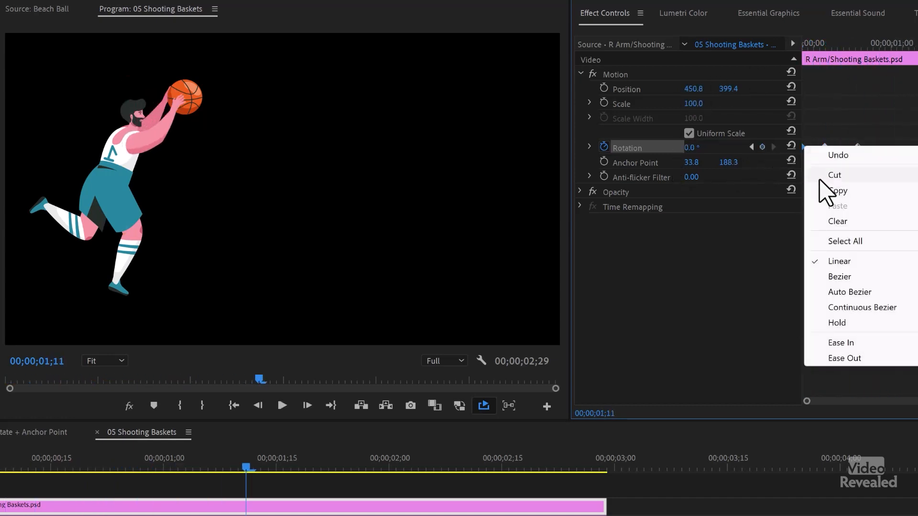
{"action": "left_click", "coordinate": [855, 358]}
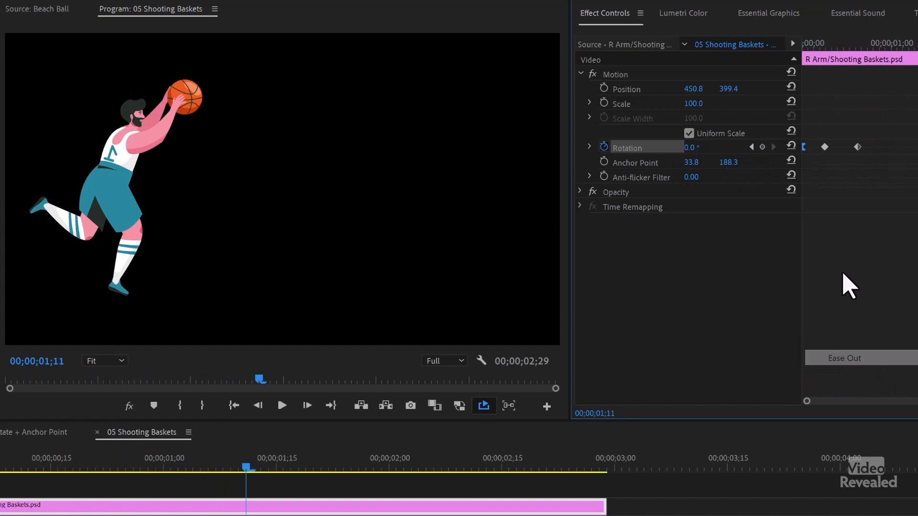
{"action": "right_click", "coordinate": [824, 147]}
{"action": "left_click", "coordinate": [859, 342]}
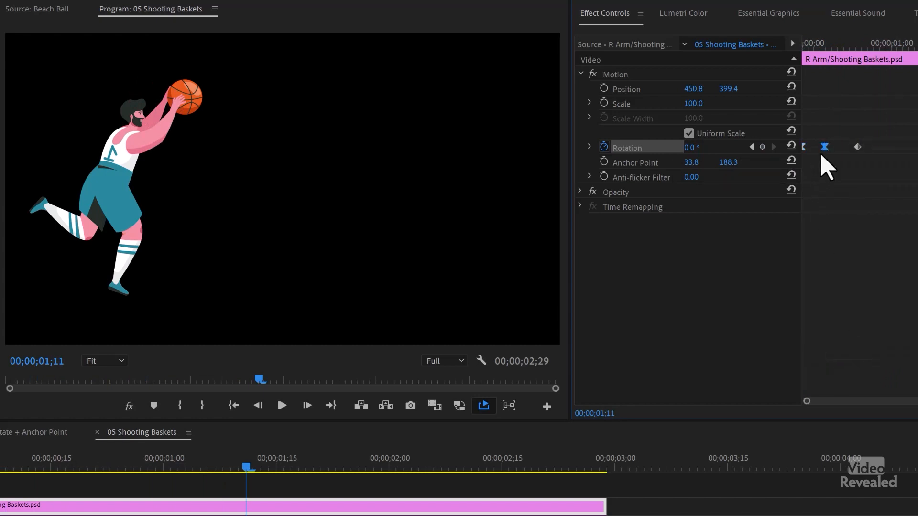
{"action": "right_click", "coordinate": [857, 147]}
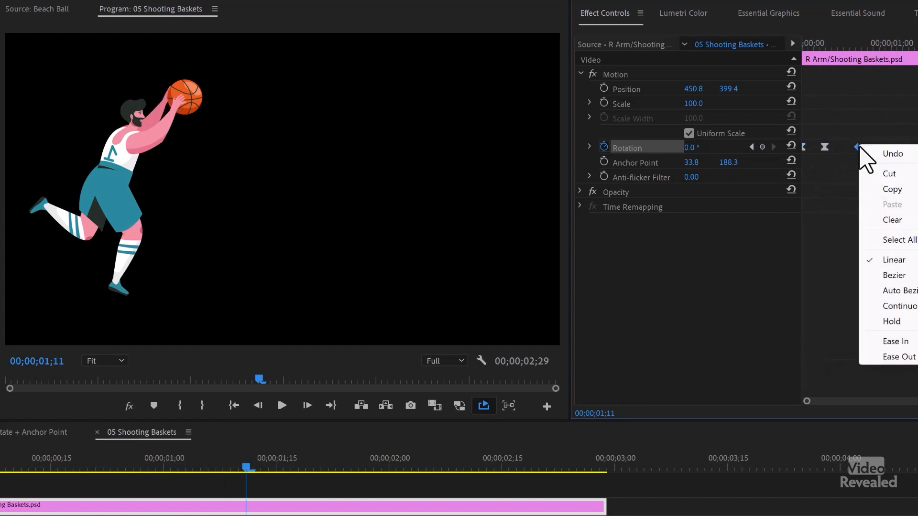
{"action": "left_click", "coordinate": [912, 344]}
{"action": "left_click_drag", "start_coordinate": [829, 41], "coordinate": [803, 41]}
{"action": "key", "text": "space"}
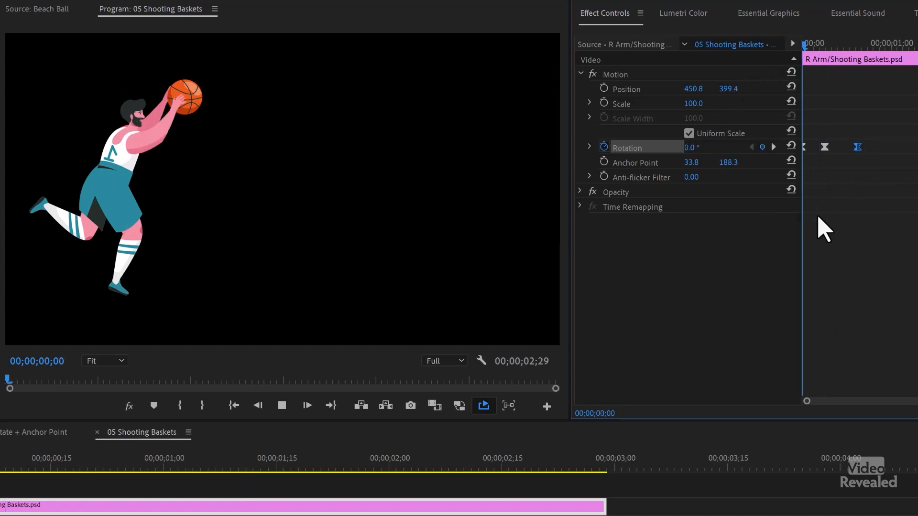
Step: Copy the R Arm layer's Rotation keyframes and paste them into the Motion of the Ball and L Arm layers at the start of the sequence
{"action": "left_click_drag", "start_coordinate": [833, 43], "coordinate": [756, 63]}
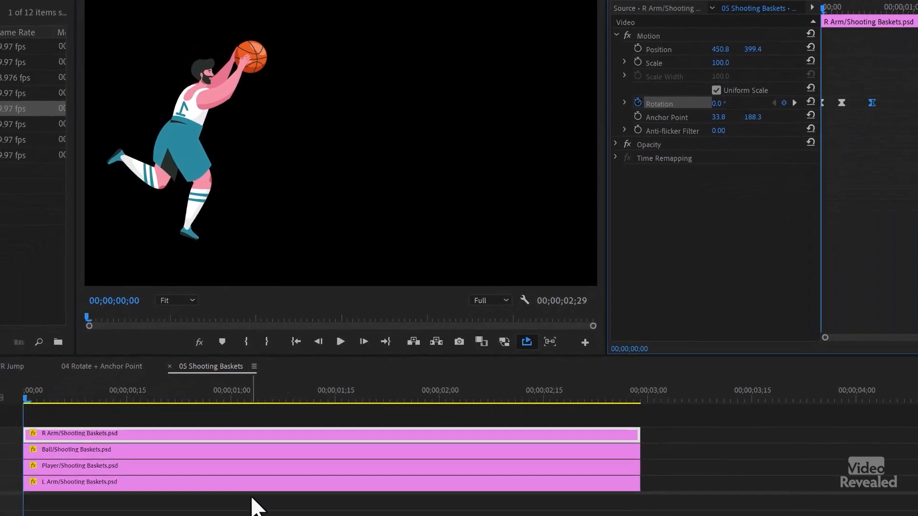
{"action": "left_click", "coordinate": [775, 139]}
{"action": "left_click", "coordinate": [654, 105]}
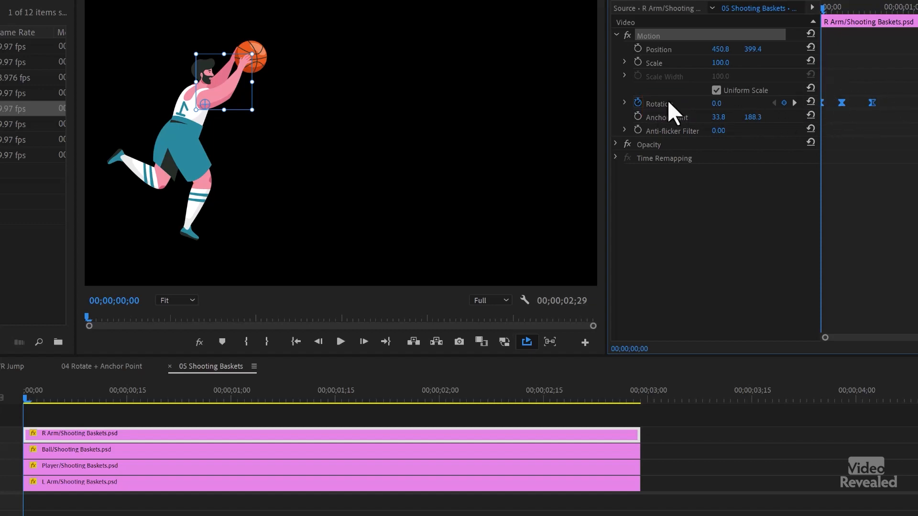
{"action": "left_click", "coordinate": [163, 452]}
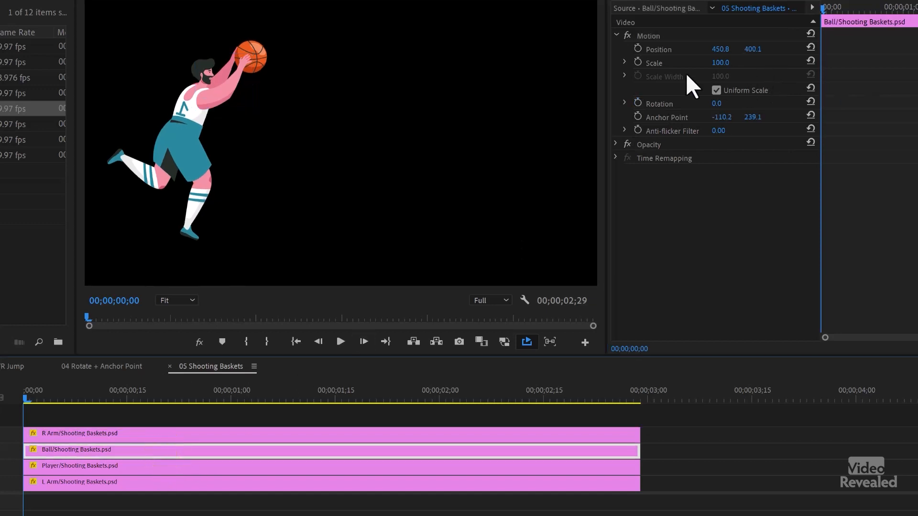
{"action": "left_click", "coordinate": [659, 35]}
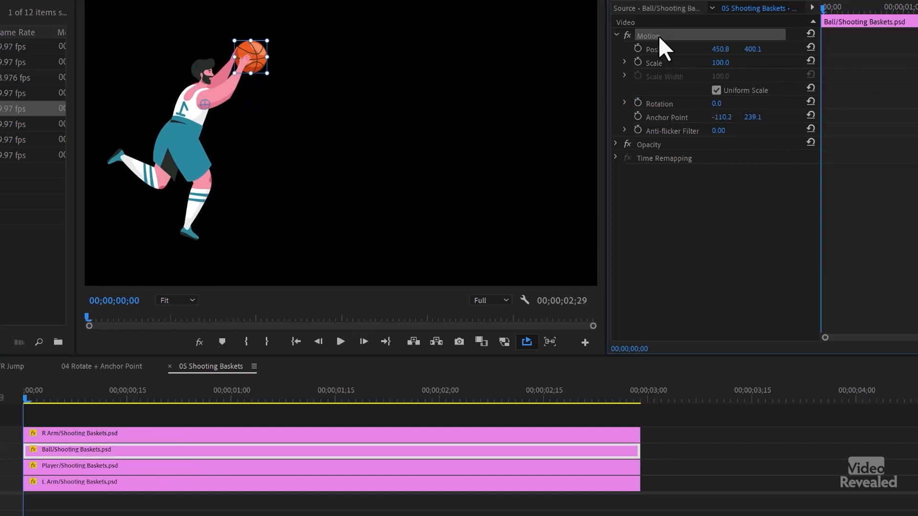
{"action": "left_click", "coordinate": [151, 484]}
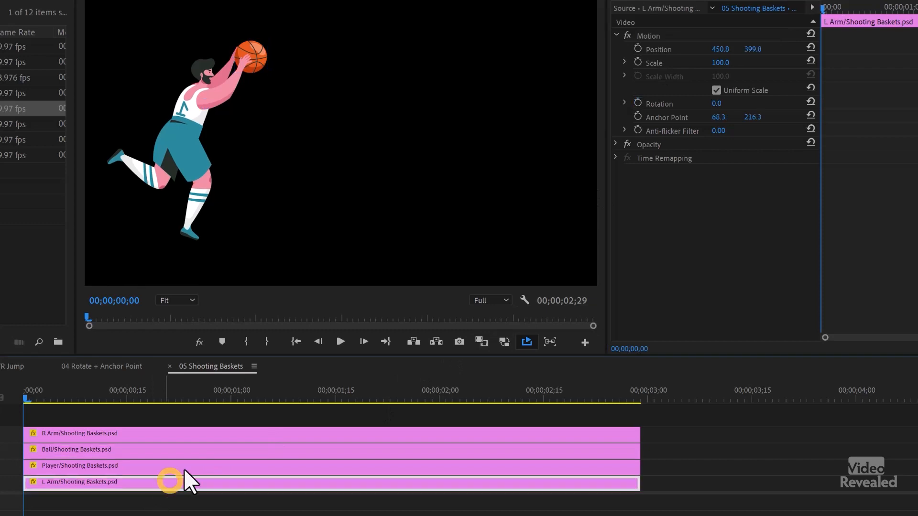
{"action": "left_click", "coordinate": [665, 36]}
{"action": "key", "text": "ctrl+v"}
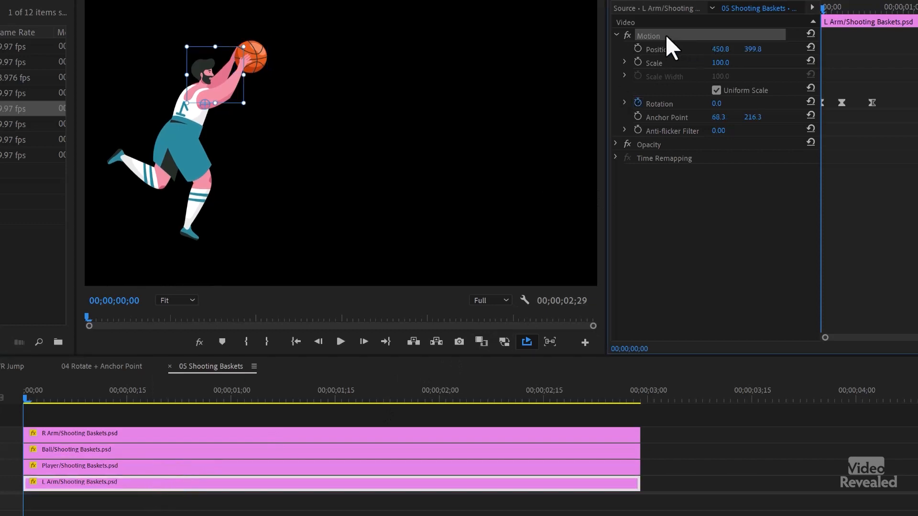
Step: Play the sequence from the start to check how both arms and the ball rotate together
{"action": "mouse_move", "coordinate": [24, 402]}
{"action": "left_mouse_down"}
{"action": "mouse_move", "coordinate": [44, 395]}
{"action": "mouse_move", "coordinate": [24, 400]}
{"action": "left_mouse_up"}
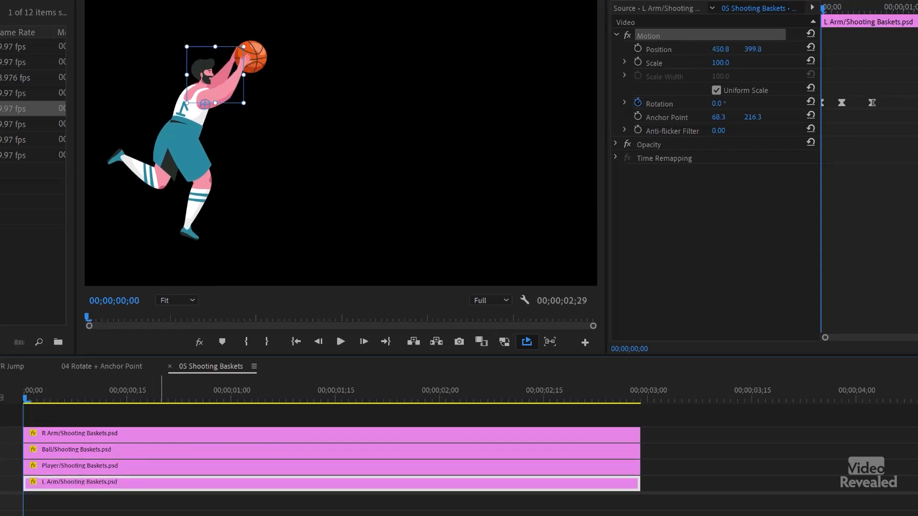
{"action": "left_click", "coordinate": [165, 511]}
{"action": "key", "text": "space"}
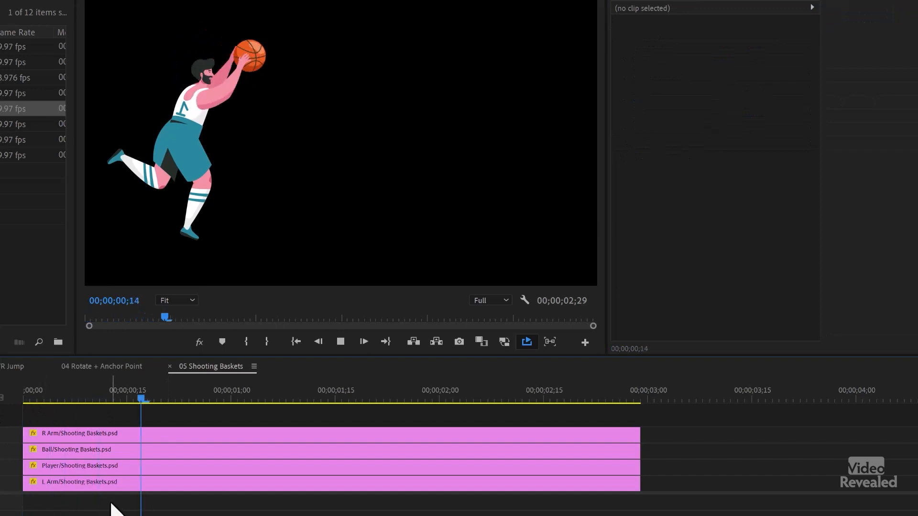
{"action": "left_click_drag", "start_coordinate": [54, 395], "coordinate": [165, 413]}
Step: Copy the R Arm layer and paste only its Motion attributes, with Opacity excluded, onto the Ball and L Arm layers
{"action": "left_click", "coordinate": [191, 449]}
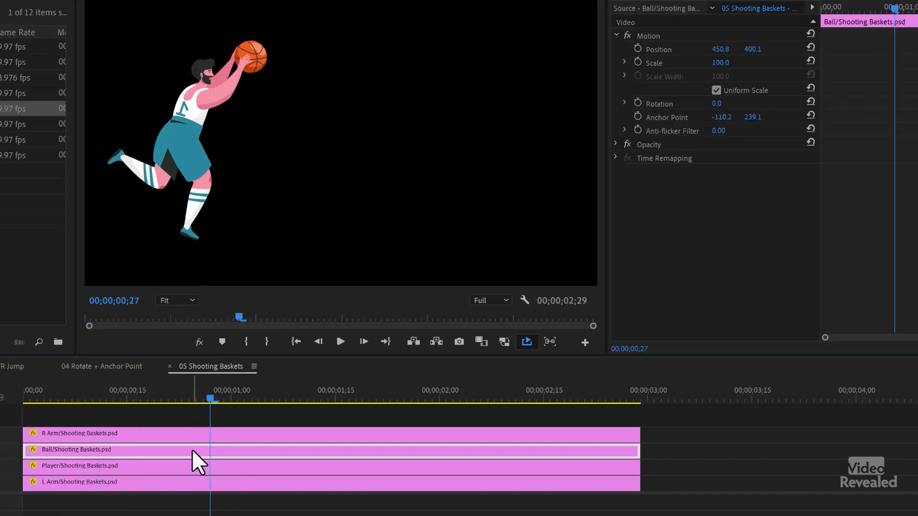
{"action": "left_click_drag", "start_coordinate": [174, 399], "coordinate": [103, 397]}
{"action": "left_click", "coordinate": [179, 433]}
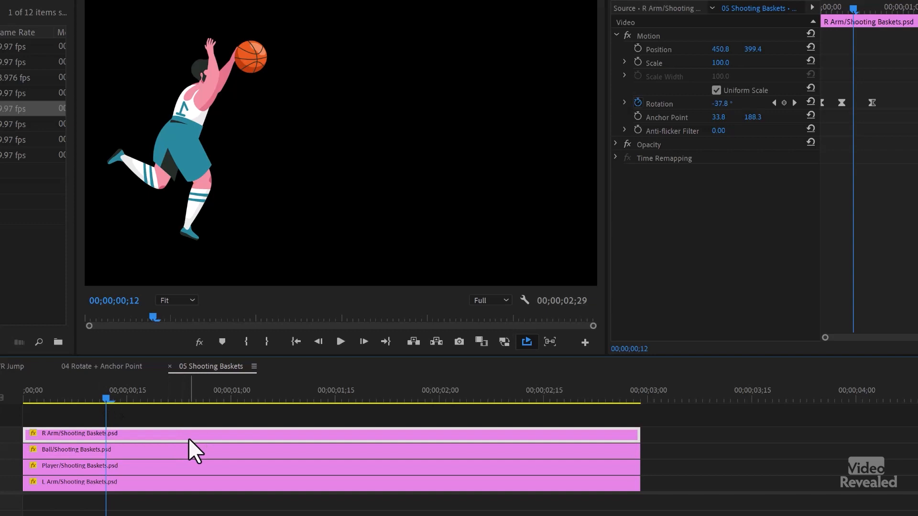
{"action": "left_click", "coordinate": [180, 504]}
{"action": "left_click", "coordinate": [183, 454]}
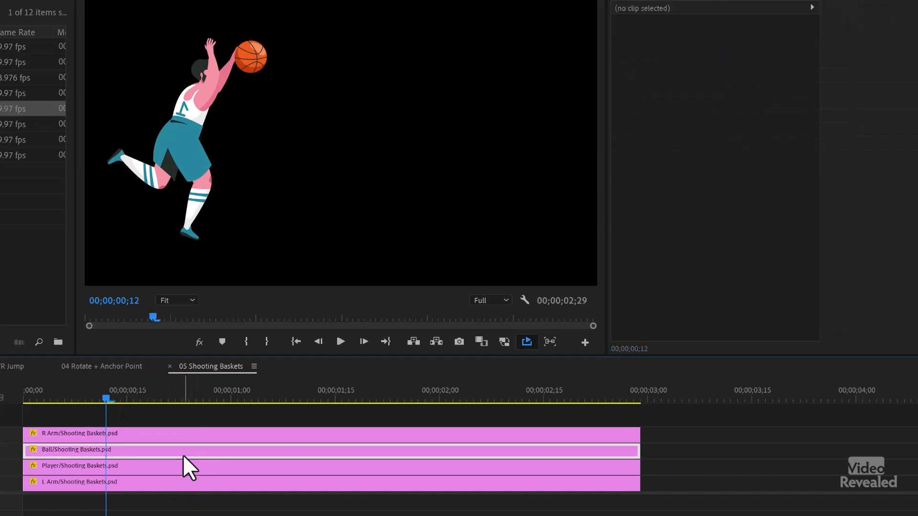
{"action": "left_click", "coordinate": [181, 481]}
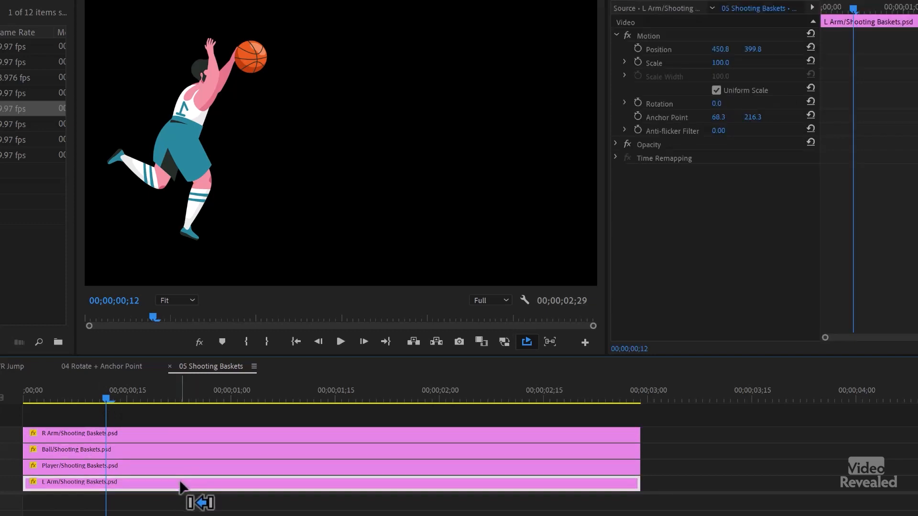
{"action": "left_click", "coordinate": [185, 452], "text": "shift"}
{"action": "right_click", "coordinate": [184, 452]}
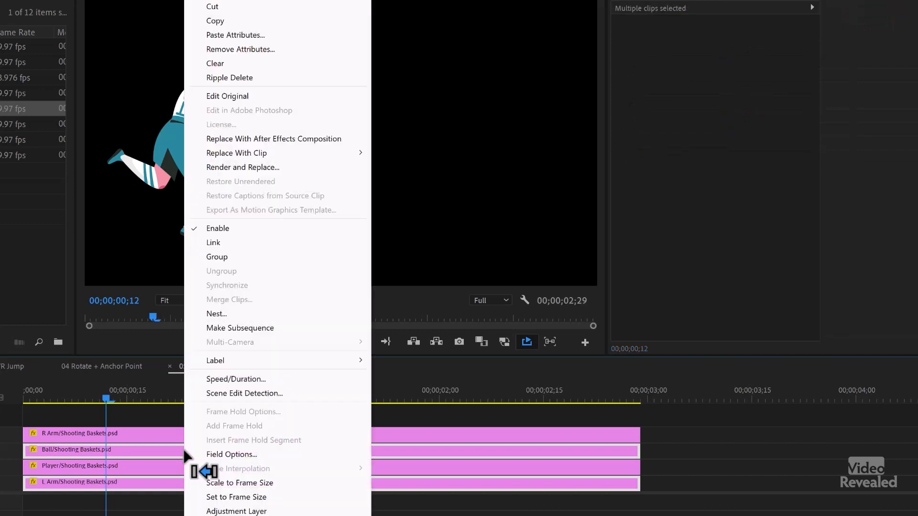
{"action": "left_click", "coordinate": [267, 35]}
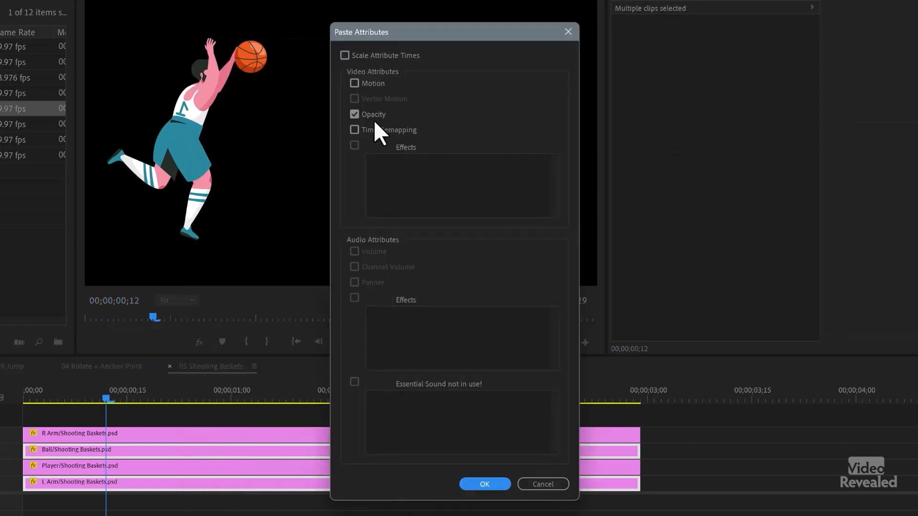
{"action": "left_click", "coordinate": [355, 115]}
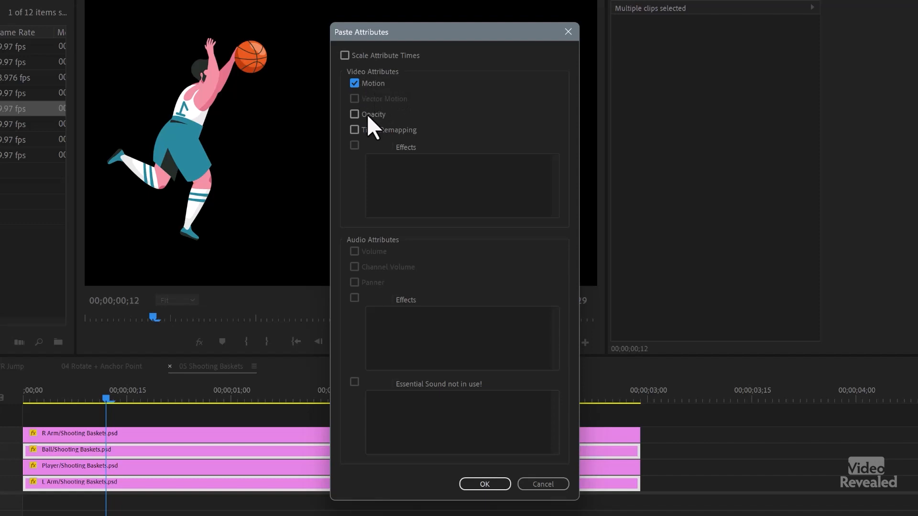
{"action": "left_click", "coordinate": [486, 483]}
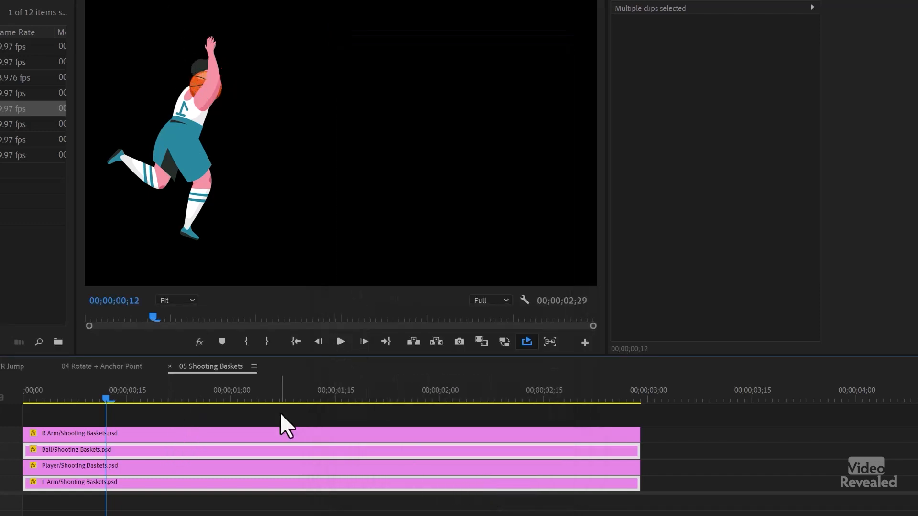
{"action": "left_click", "coordinate": [187, 450]}
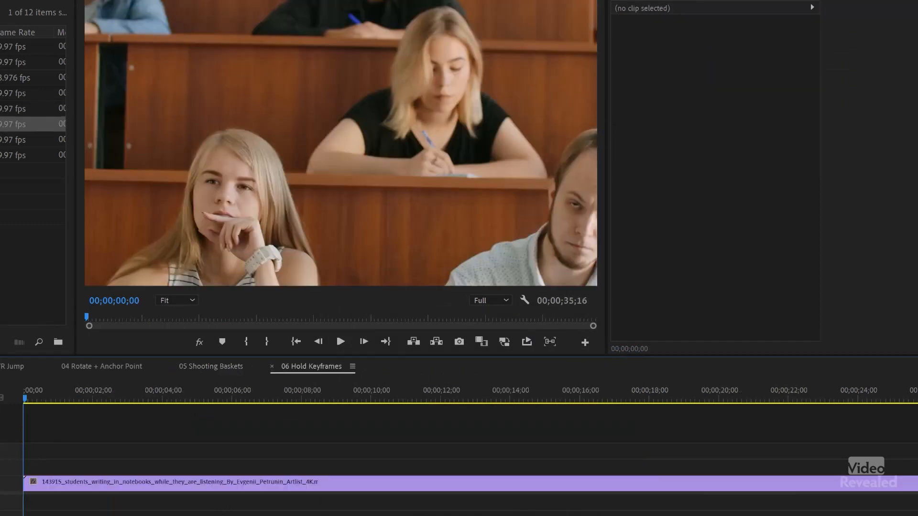
Step: Fit the whole students clip of the 06 Hold Keyframes sequence in the timeline and play it from the start
{"action": "key", "text": "backslash"}
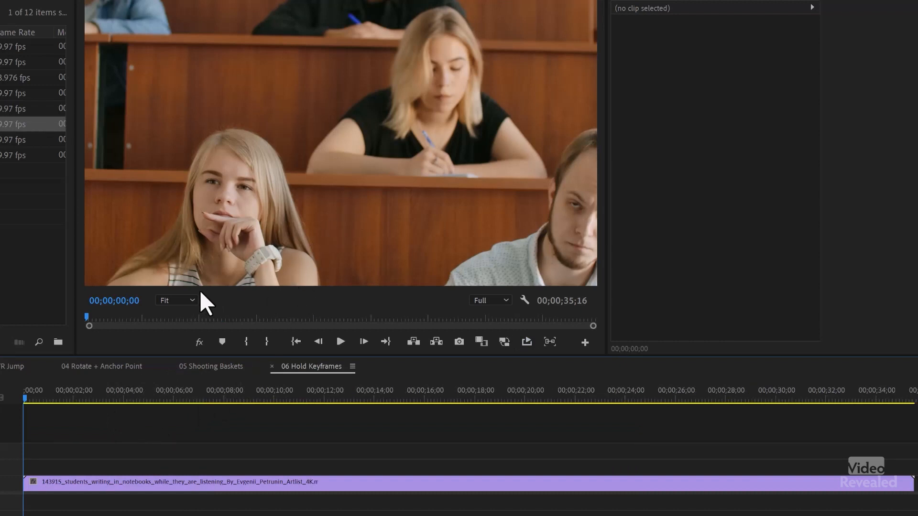
{"action": "key", "text": "space"}
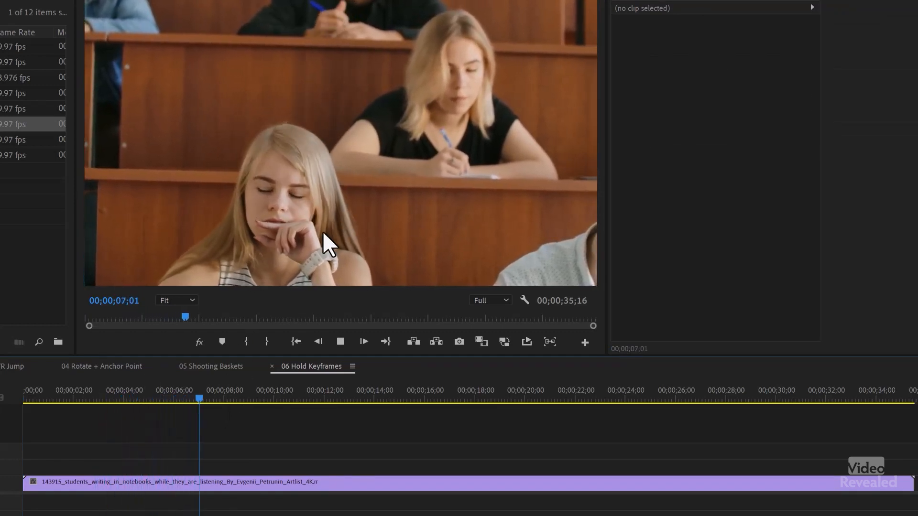
{"action": "left_click", "coordinate": [364, 173]}
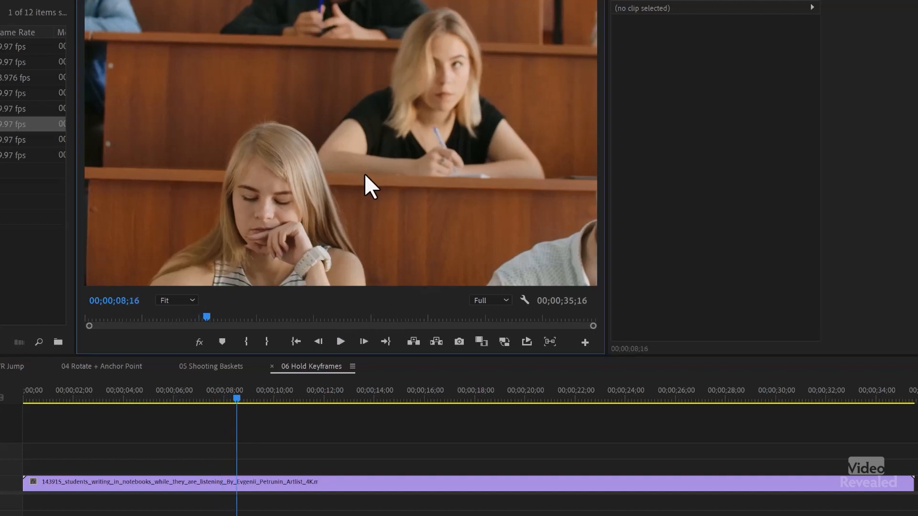
Step: Shift the students clip around the frame to reveal its outer areas, and reset its Motion settings
{"action": "double_click", "coordinate": [364, 173]}
{"action": "left_click_drag", "start_coordinate": [177, 195], "coordinate": [494, 150]}
{"action": "left_click", "coordinate": [126, 186]}
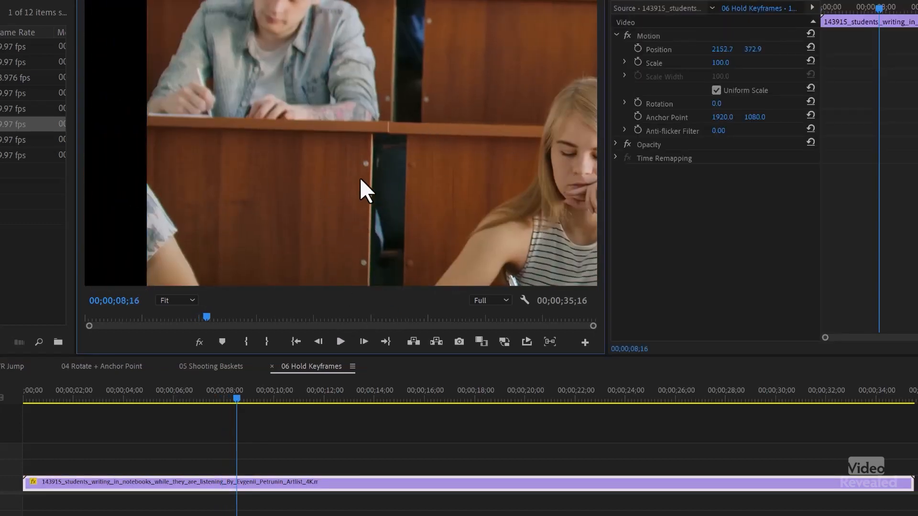
{"action": "double_click", "coordinate": [417, 178]}
{"action": "left_click_drag", "start_coordinate": [536, 197], "coordinate": [81, 208]}
{"action": "left_click_drag", "start_coordinate": [506, 187], "coordinate": [242, 188]}
{"action": "left_click_drag", "start_coordinate": [511, 215], "coordinate": [344, 159]}
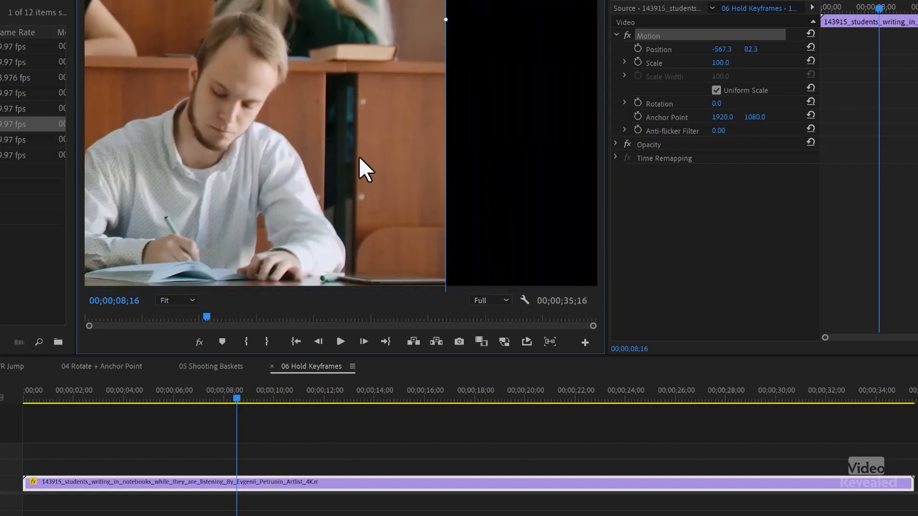
{"action": "left_click", "coordinate": [810, 33]}
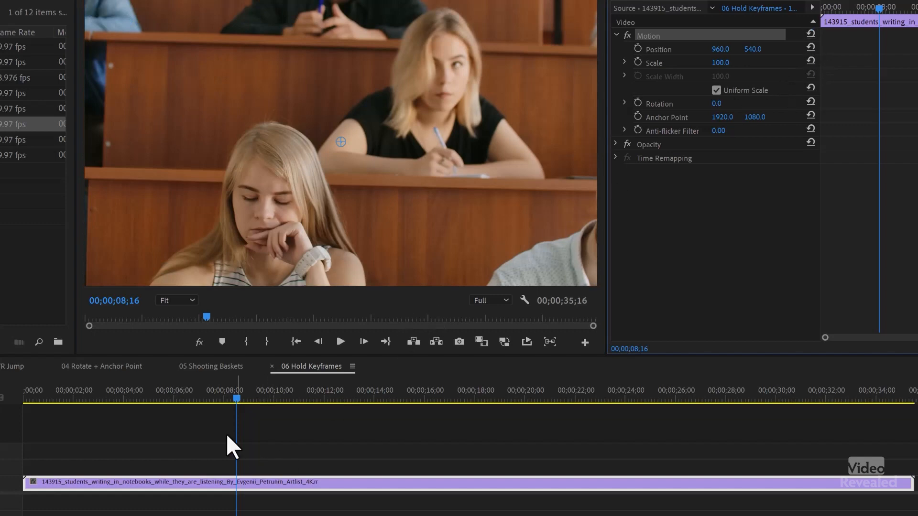
Step: Turn on Position keyframing for the students clip at the start of the 06 Hold Keyframes sequence
{"action": "left_click", "coordinate": [207, 403]}
{"action": "left_click_drag", "start_coordinate": [199, 395], "coordinate": [4, 410]}
{"action": "left_click", "coordinate": [211, 483]}
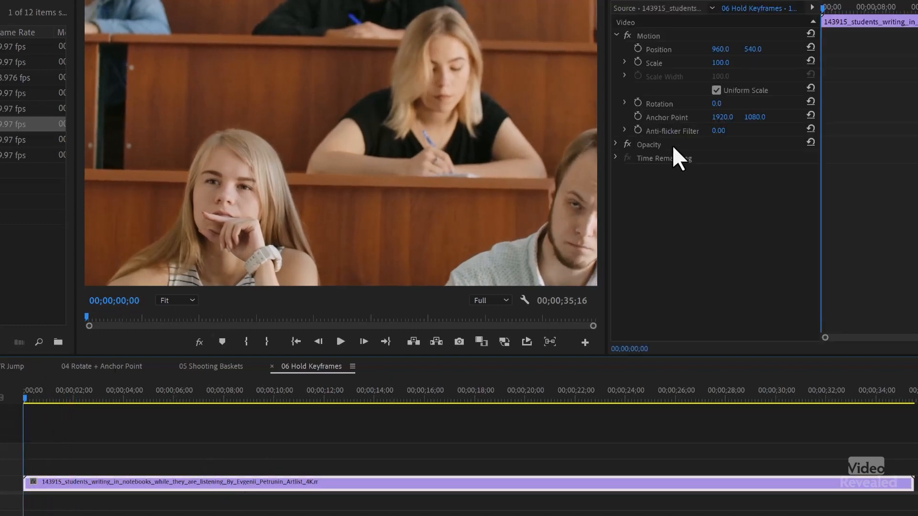
{"action": "left_click", "coordinate": [637, 48]}
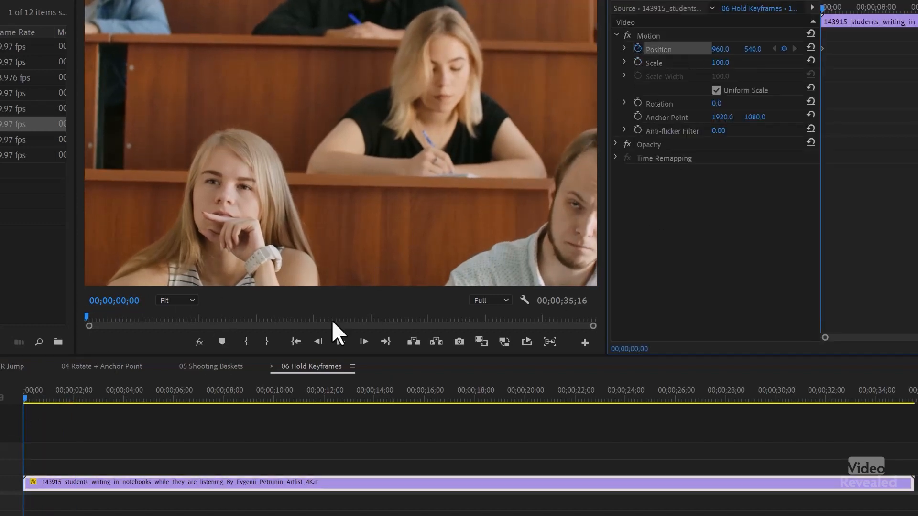
Step: At 00;00;11;13, set the students clip's horizontal Position to 91 and adjust its vertical Position to reframe the bearded man
{"action": "left_click_drag", "start_coordinate": [117, 389], "coordinate": [309, 394]}
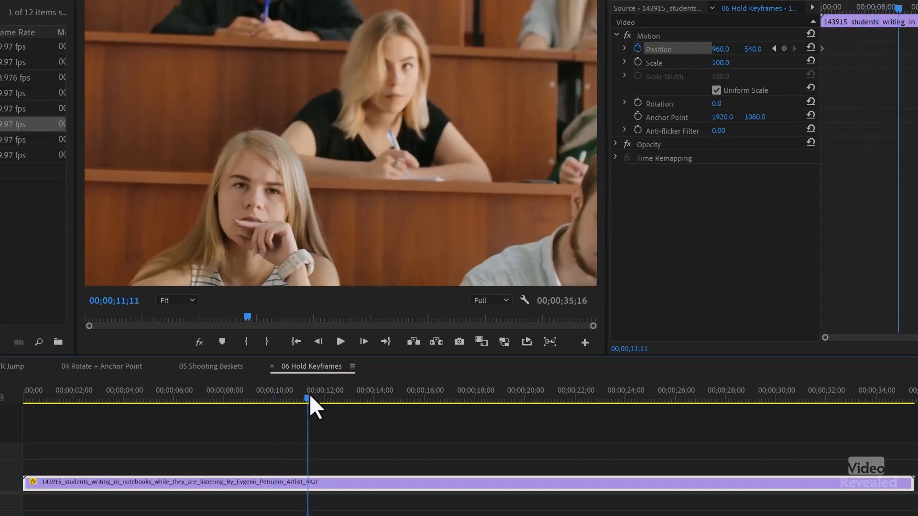
{"action": "left_click_drag", "start_coordinate": [720, 50], "coordinate": [305, 49]}
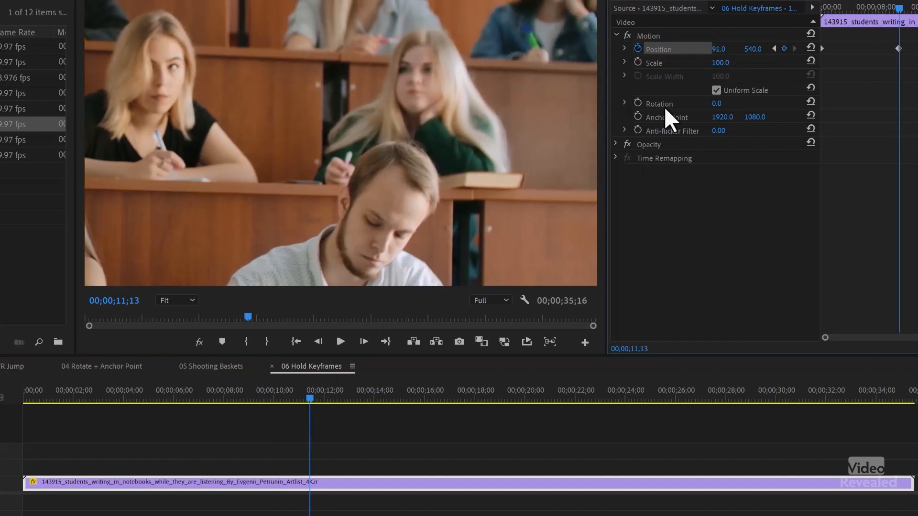
{"action": "left_click_drag", "start_coordinate": [751, 49], "coordinate": [383, 49]}
Step: At the start of the clip, set the vertical Position to 132 and increase the horizontal Position to centre the woman in the striped top
{"action": "left_click_drag", "start_coordinate": [839, 8], "coordinate": [794, 14]}
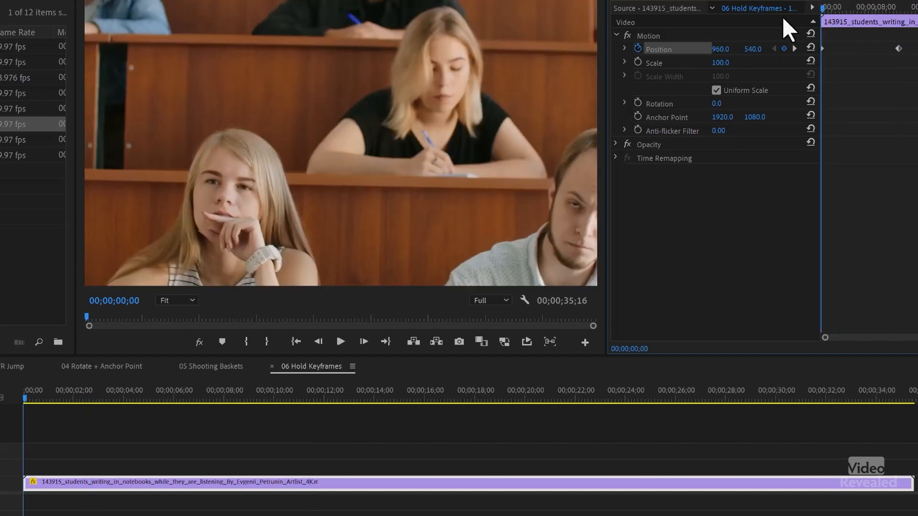
{"action": "left_click_drag", "start_coordinate": [753, 50], "coordinate": [695, 49]}
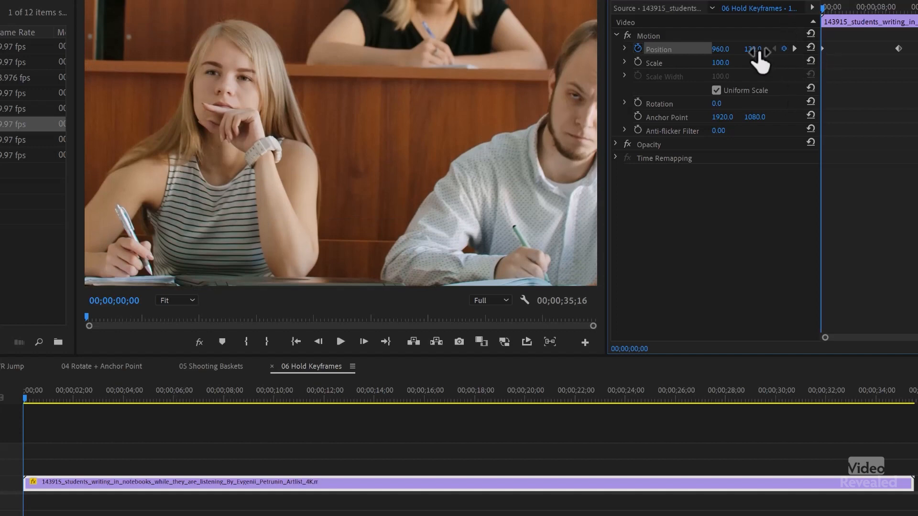
{"action": "left_click_drag", "start_coordinate": [719, 49], "coordinate": [806, 50]}
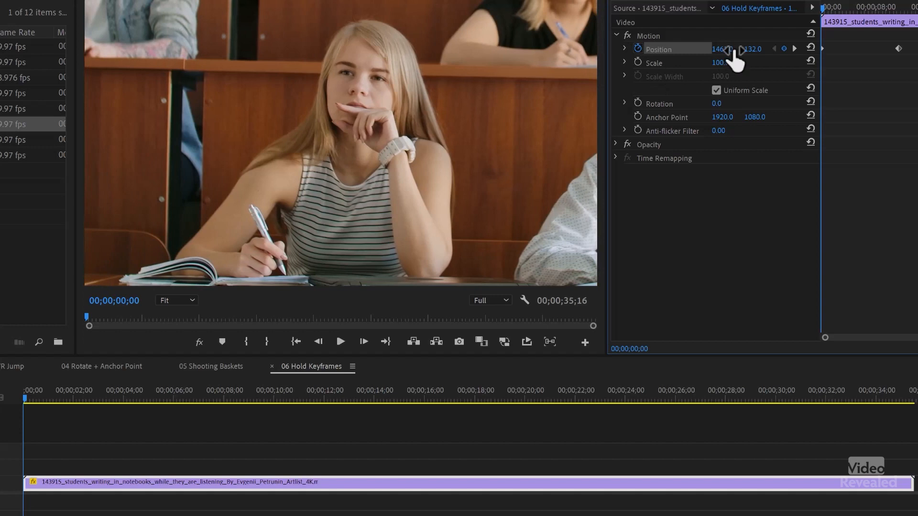
Step: At 00;00;17;22, set the students clip's horizontal Position to 522, and move the second Position keyframe earlier to 00;00;10;03
{"action": "left_click_drag", "start_coordinate": [845, 2], "coordinate": [914, 3]}
{"action": "left_click_drag", "start_coordinate": [751, 50], "coordinate": [917, 50]}
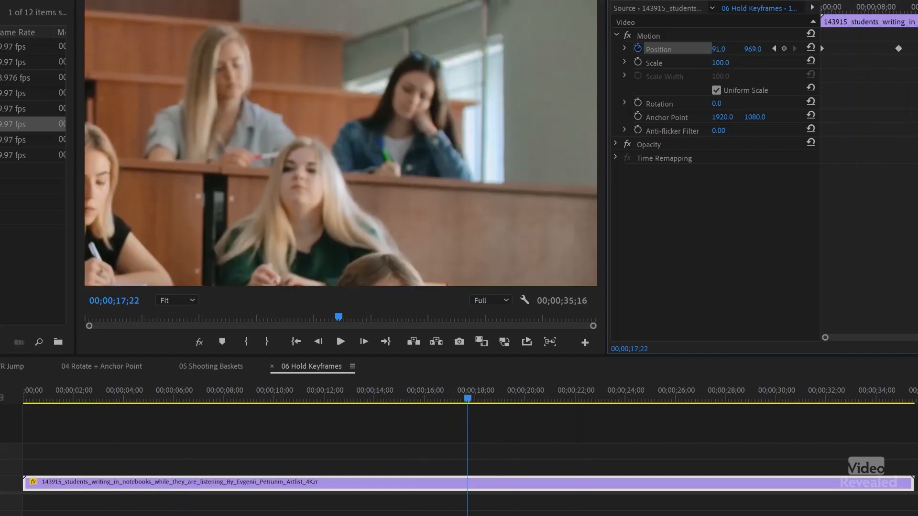
{"action": "left_click_drag", "start_coordinate": [709, 47], "coordinate": [437, 48]}
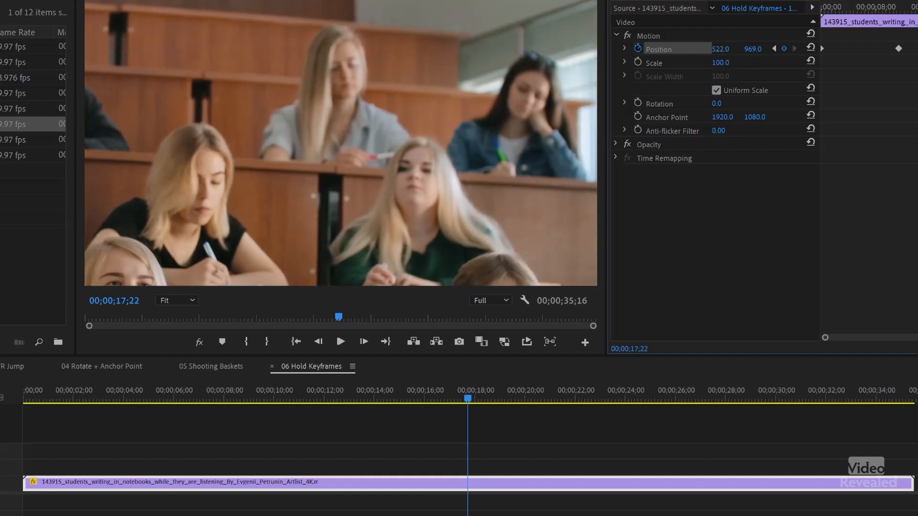
{"action": "mouse_move", "coordinate": [896, 50]}
{"action": "left_mouse_down"}
{"action": "mouse_move", "coordinate": [863, 51]}
{"action": "mouse_move", "coordinate": [887, 50]}
{"action": "left_mouse_up"}
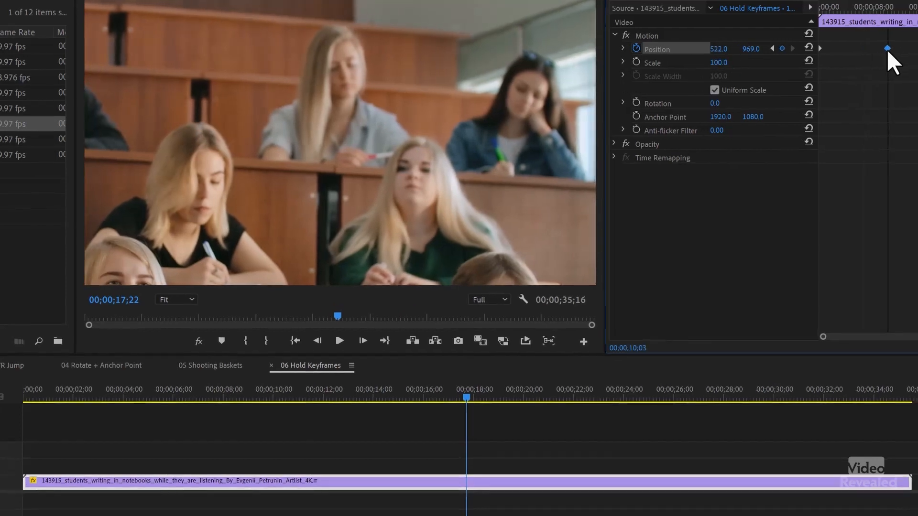
{"action": "left_click", "coordinate": [826, 42]}
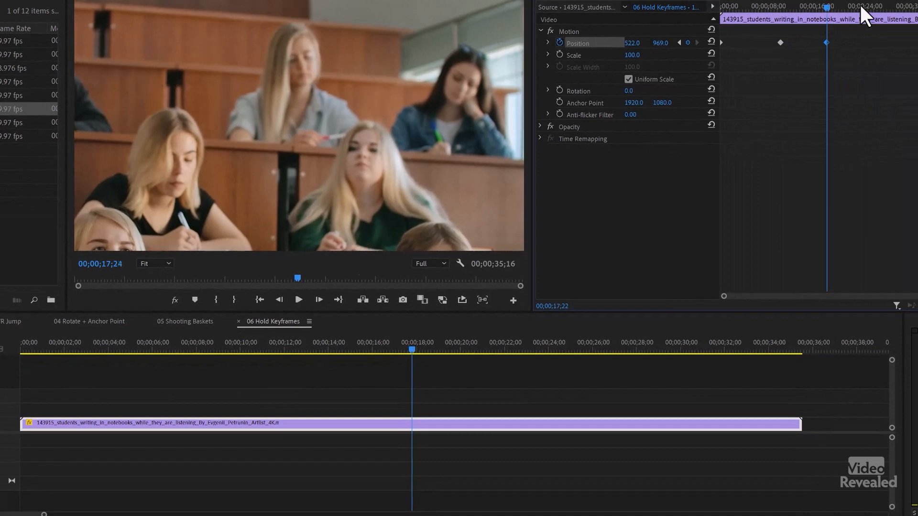
Step: Key the Position at 1915, 213 at 00;00;26;26 to frame the man in the patterned shirt, and play the sequence from the start
{"action": "left_click", "coordinate": [858, 6]}
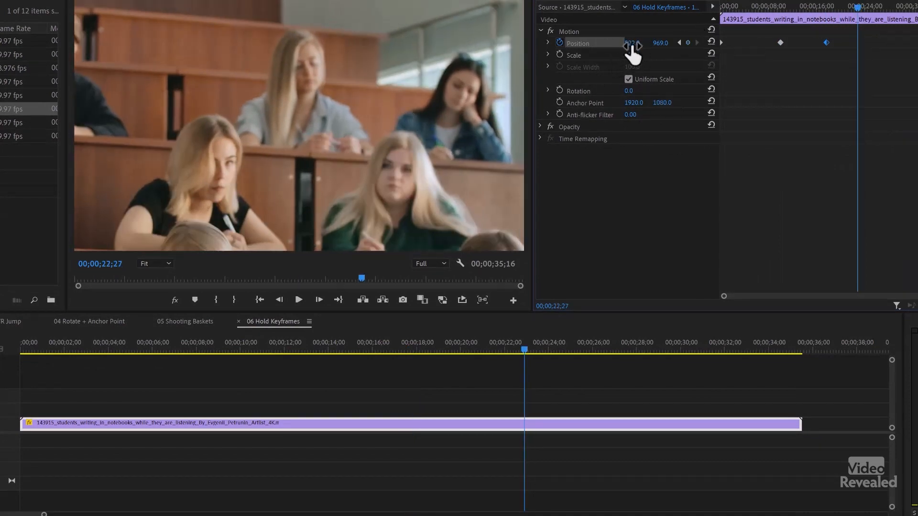
{"action": "left_click_drag", "start_coordinate": [661, 46], "coordinate": [736, 43]}
{"action": "left_click_drag", "start_coordinate": [857, 42], "coordinate": [875, 42]}
{"action": "left_click_drag", "start_coordinate": [857, 5], "coordinate": [882, 5]}
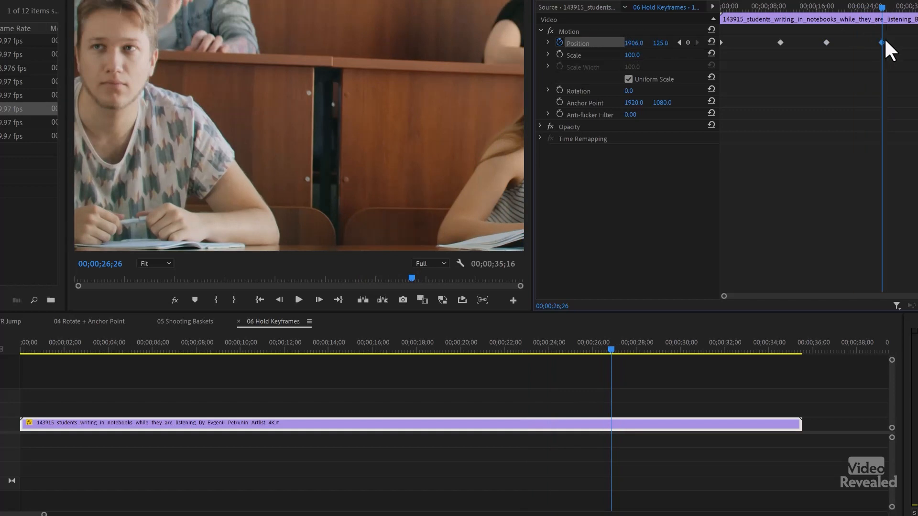
{"action": "left_click_drag", "start_coordinate": [634, 43], "coordinate": [655, 43]}
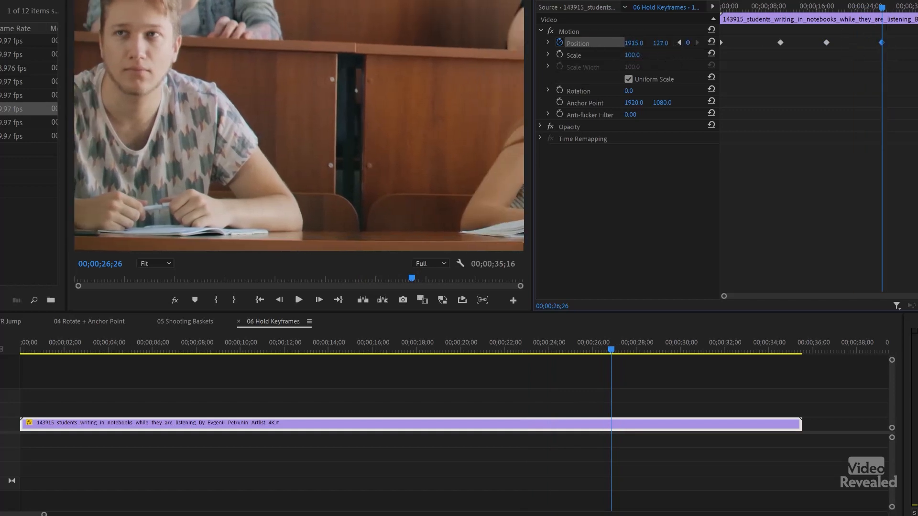
{"action": "key", "text": "Home"}
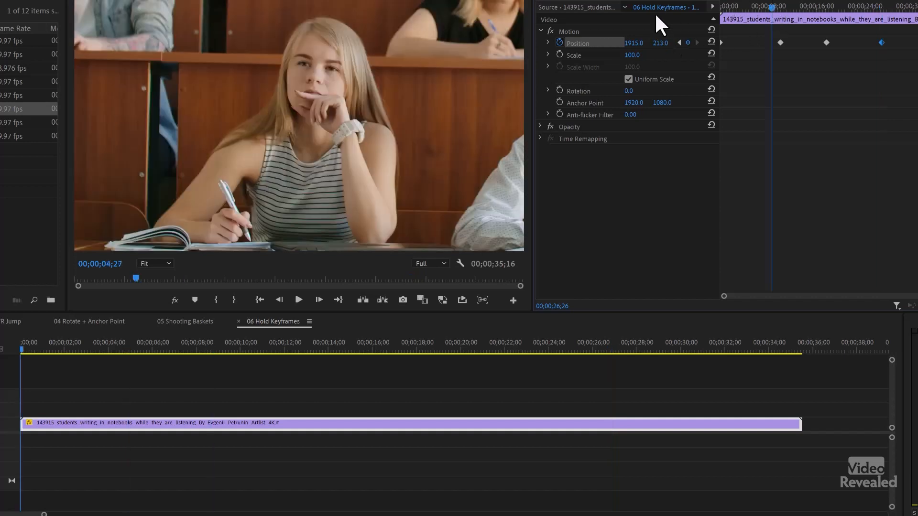
{"action": "key", "text": "space"}
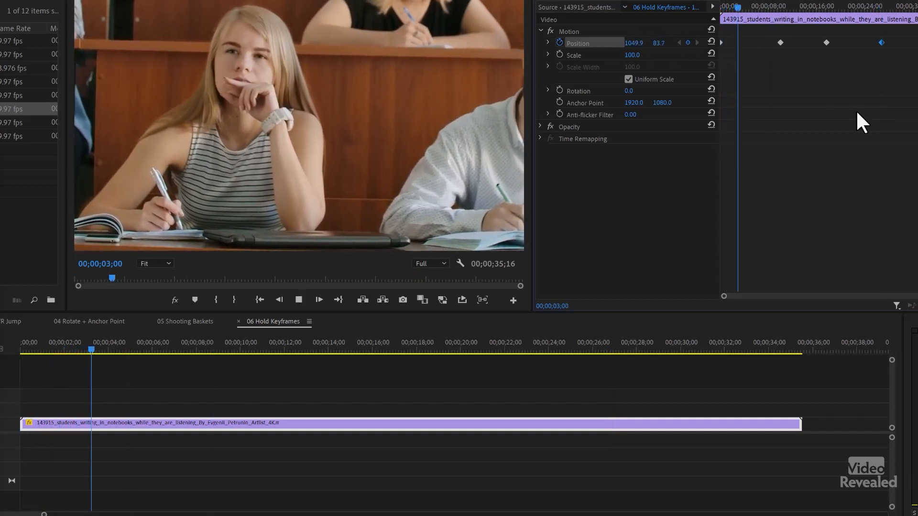
Step: Set the temporal interpolation of all four Position keyframes to Hold and play back the reframed clip
{"action": "left_click_drag", "start_coordinate": [742, 2], "coordinate": [693, 55]}
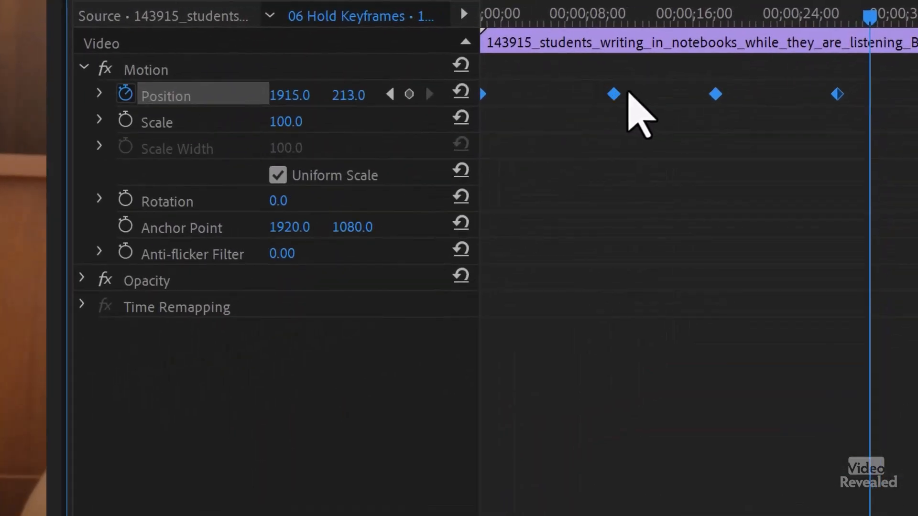
{"action": "right_click", "coordinate": [616, 94]}
{"action": "mouse_move", "coordinate": [677, 292]}
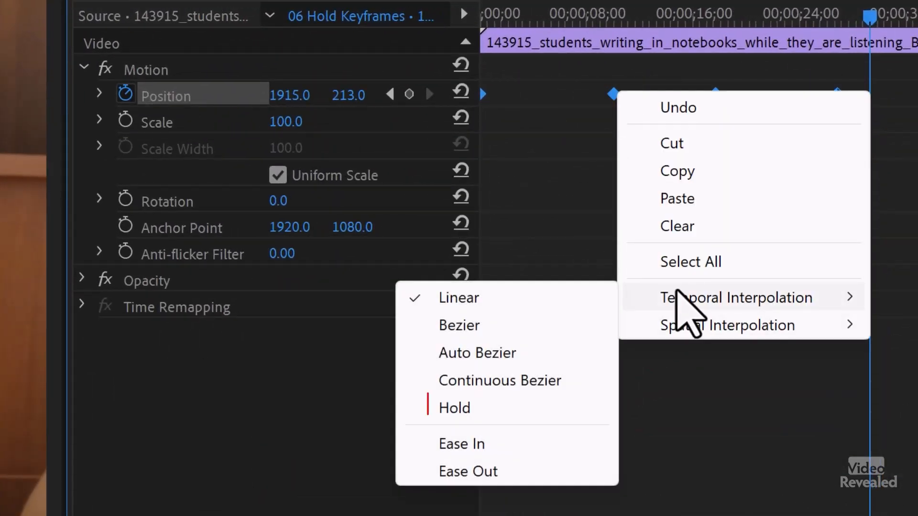
{"action": "left_click", "coordinate": [481, 408]}
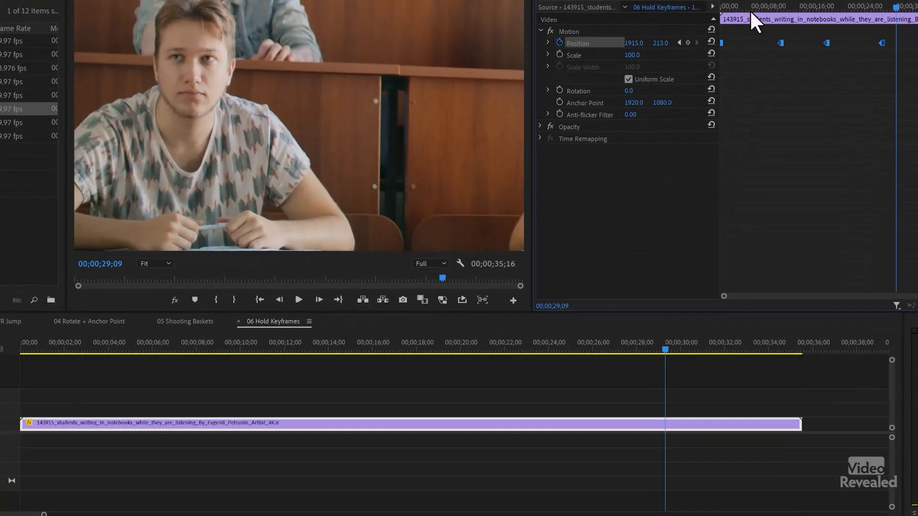
{"action": "key", "text": "space"}
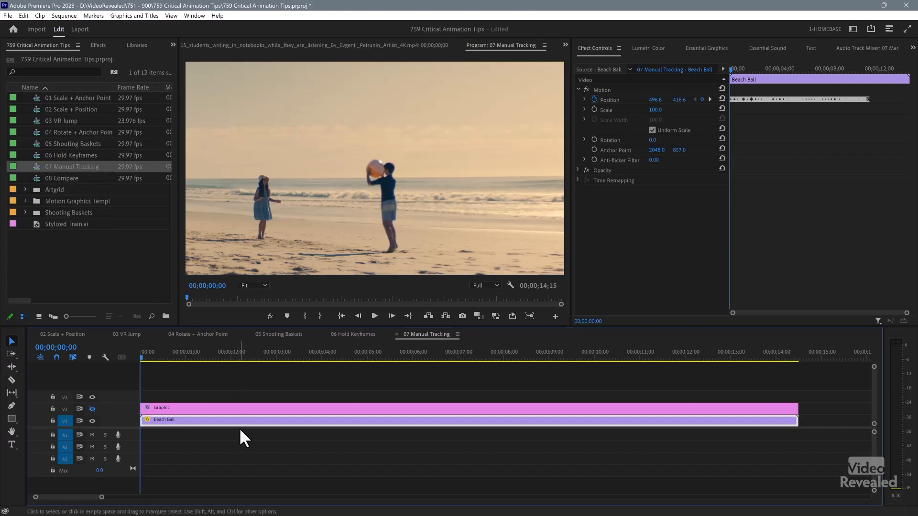
Step: Play the 07 Manual Tracking sequence from its start to review how the beach ball is kept in place
{"action": "key", "text": "space"}
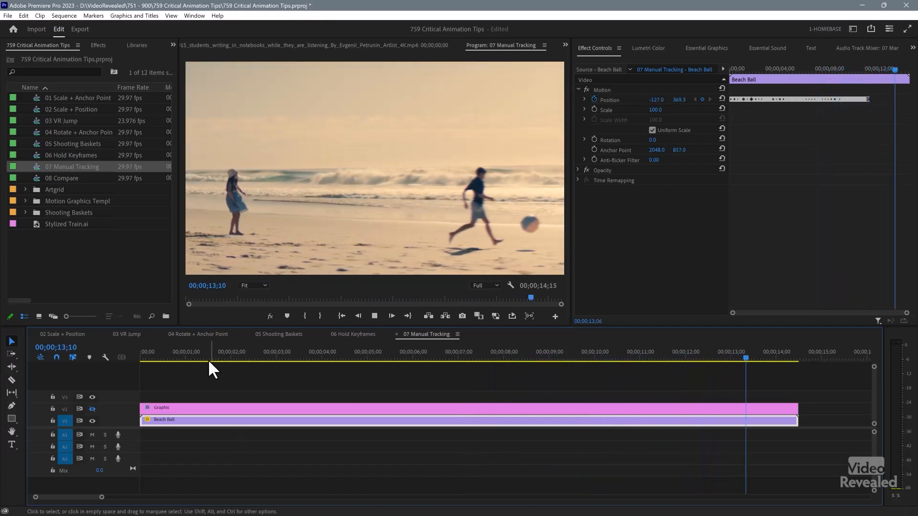
{"action": "left_click_drag", "start_coordinate": [141, 355], "coordinate": [90, 358]}
{"action": "key", "text": "space"}
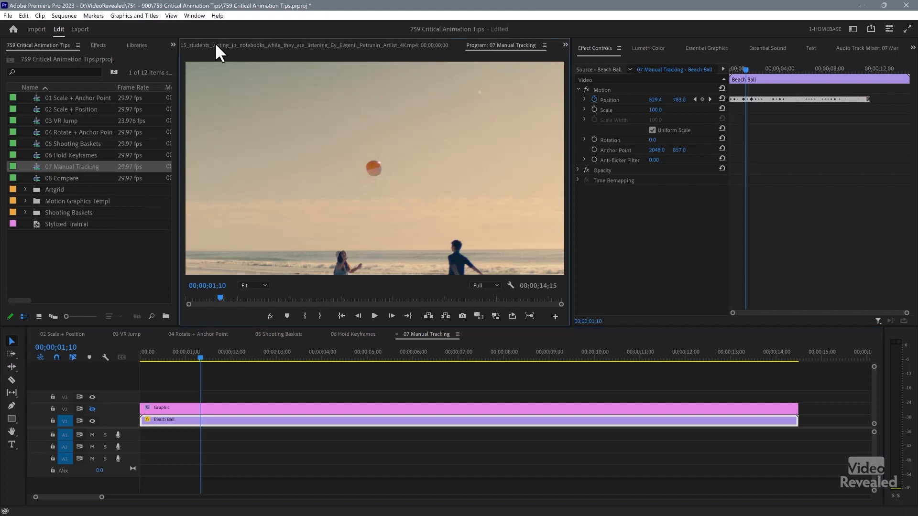
Step: Show the guides in the Program monitor, apply the guide template that crosses at the frame's centre, and play the sequence
{"action": "left_click", "coordinate": [171, 15]}
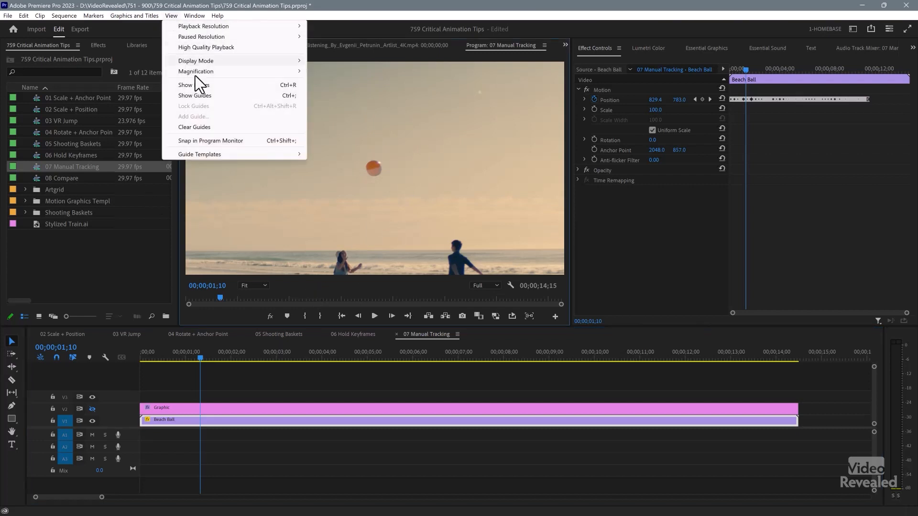
{"action": "left_click", "coordinate": [205, 96]}
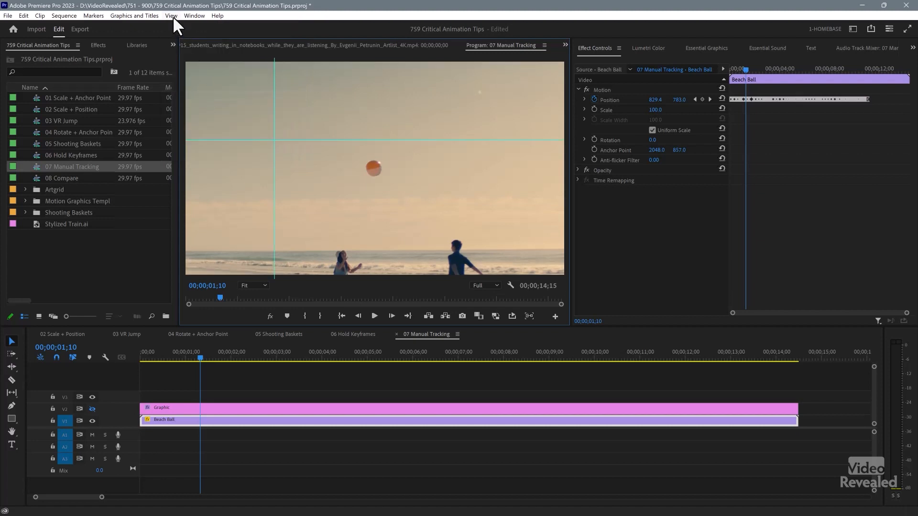
{"action": "left_click", "coordinate": [173, 16]}
{"action": "mouse_move", "coordinate": [218, 153]}
{"action": "left_click", "coordinate": [334, 165]}
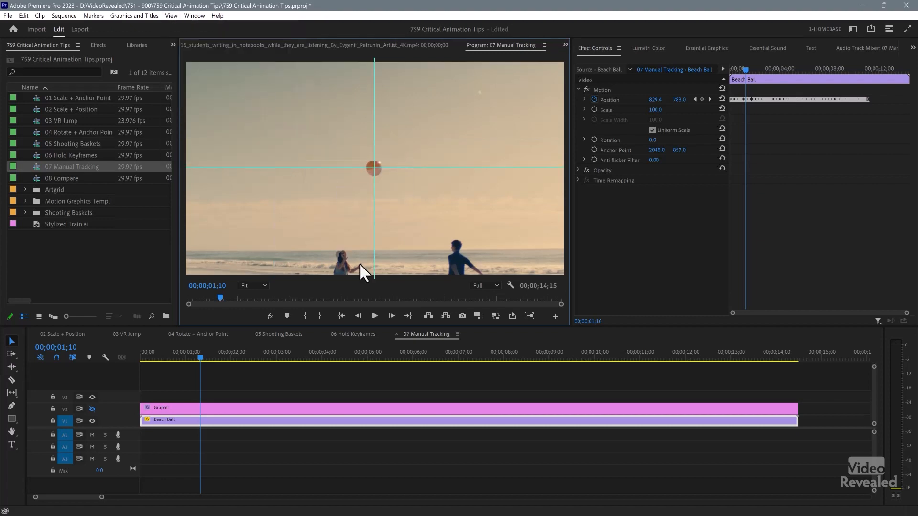
{"action": "key", "text": "space"}
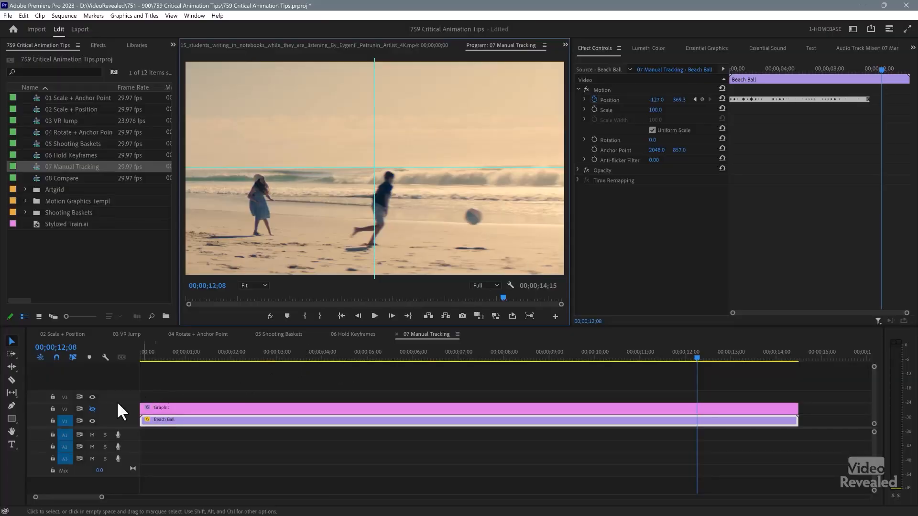
Step: Make the V2 target graphic visible and play the sequence from the start to check the ball against it
{"action": "left_click", "coordinate": [93, 409]}
{"action": "left_click", "coordinate": [138, 353]}
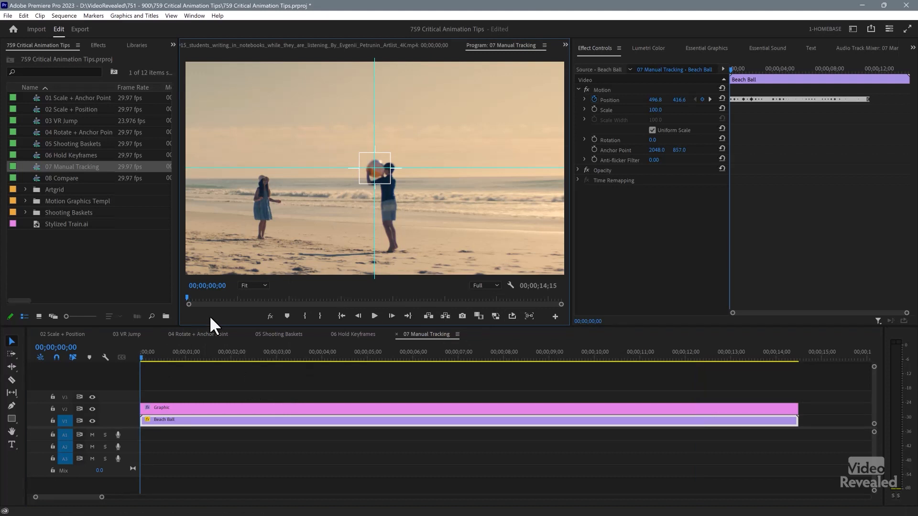
{"action": "key", "text": "space"}
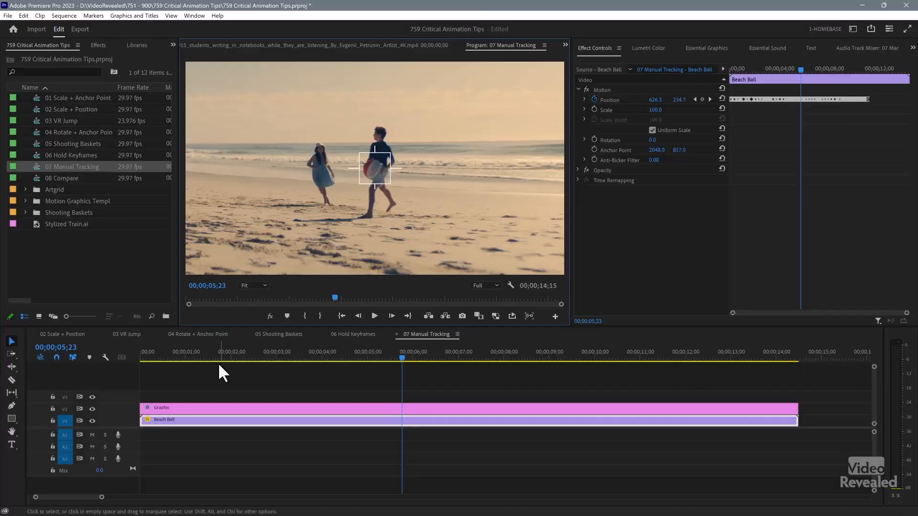
Step: Hide the V2 target graphic, turn the guides back on, and return to the start of the sequence
{"action": "left_click", "coordinate": [92, 408]}
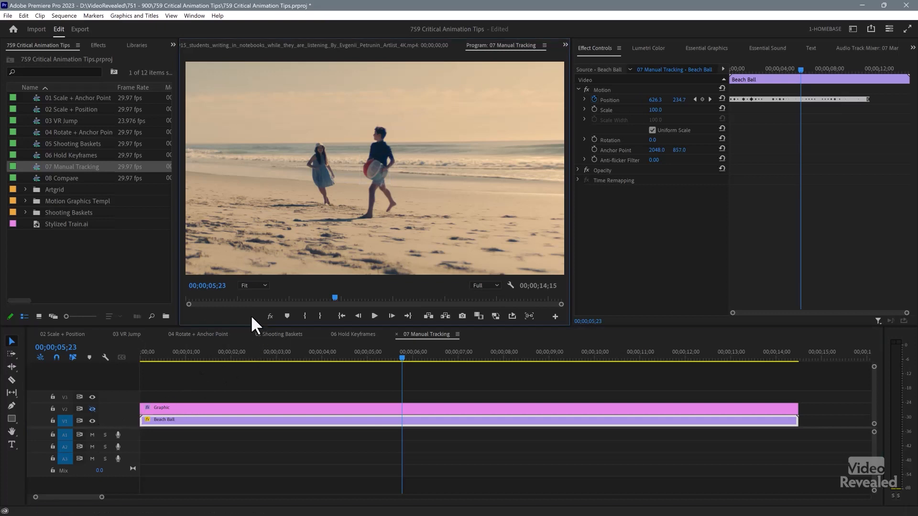
{"action": "key", "text": "ctrl+semicolon"}
{"action": "left_click_drag", "start_coordinate": [183, 348], "coordinate": [87, 364]}
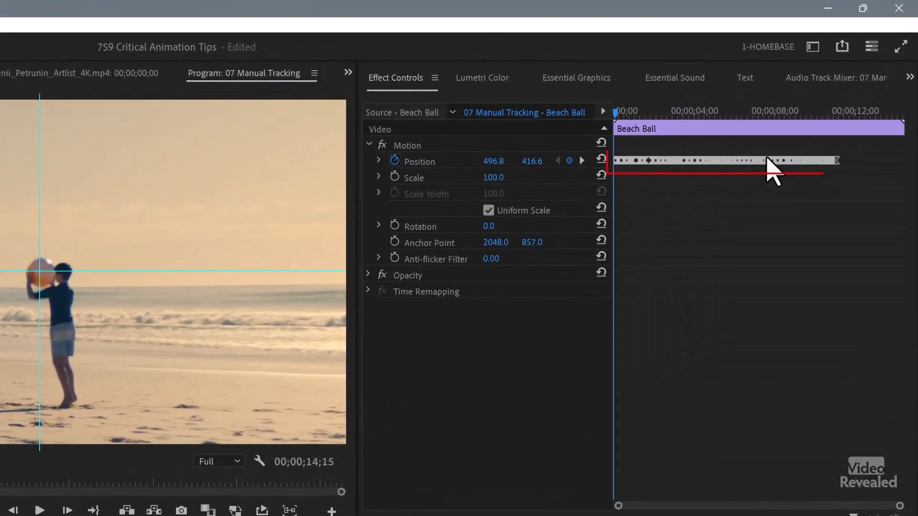
Step: Delete all of the Beach Ball clip's Position keyframes and restart Position keyframing at the start of the clip
{"action": "left_click_drag", "start_coordinate": [850, 144], "coordinate": [625, 197]}
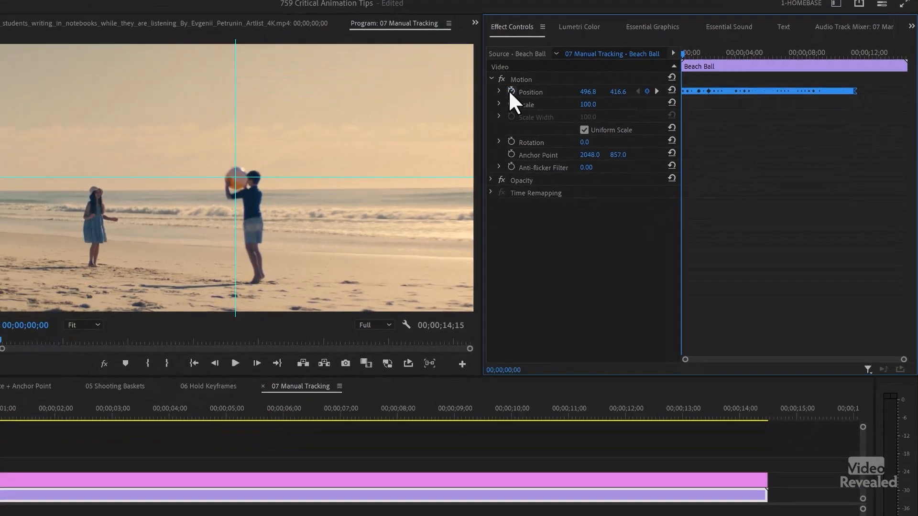
{"action": "left_click", "coordinate": [394, 161]}
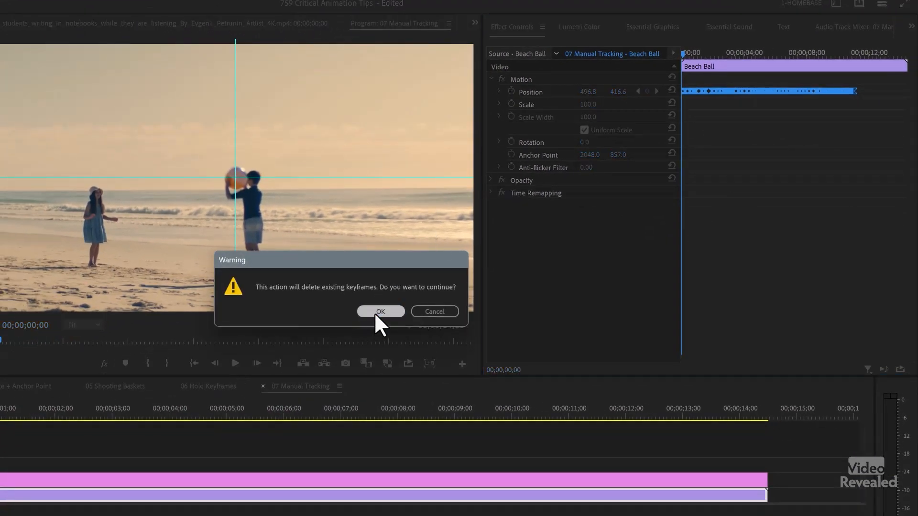
{"action": "left_click", "coordinate": [377, 312]}
{"action": "left_click", "coordinate": [511, 92]}
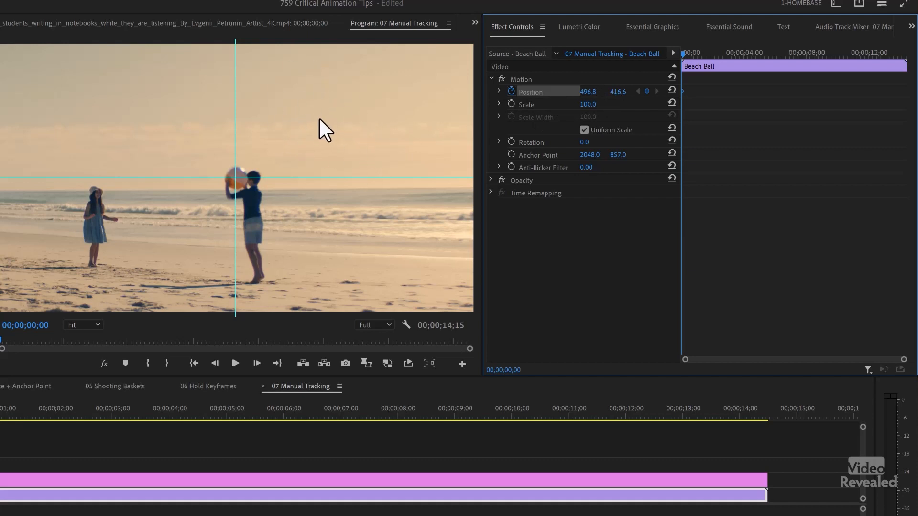
{"action": "left_click", "coordinate": [298, 116]}
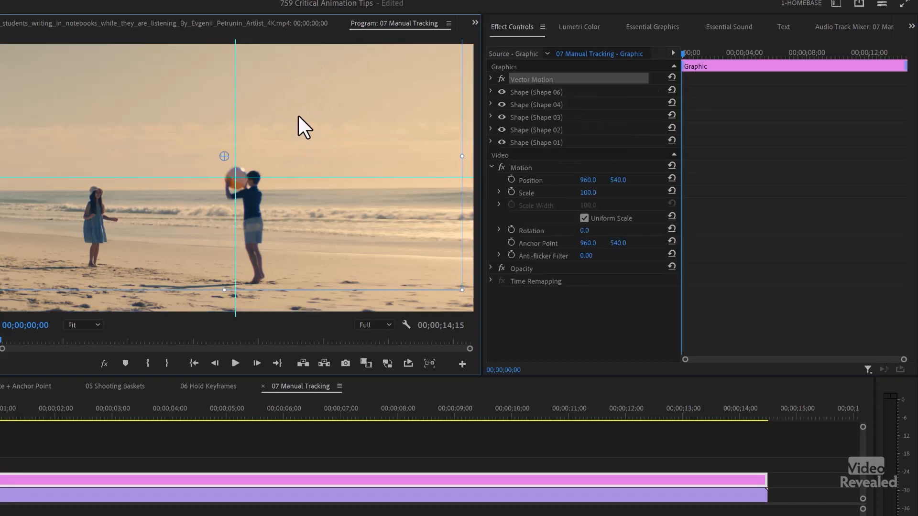
{"action": "left_click_drag", "start_coordinate": [291, 142], "coordinate": [300, 147]}
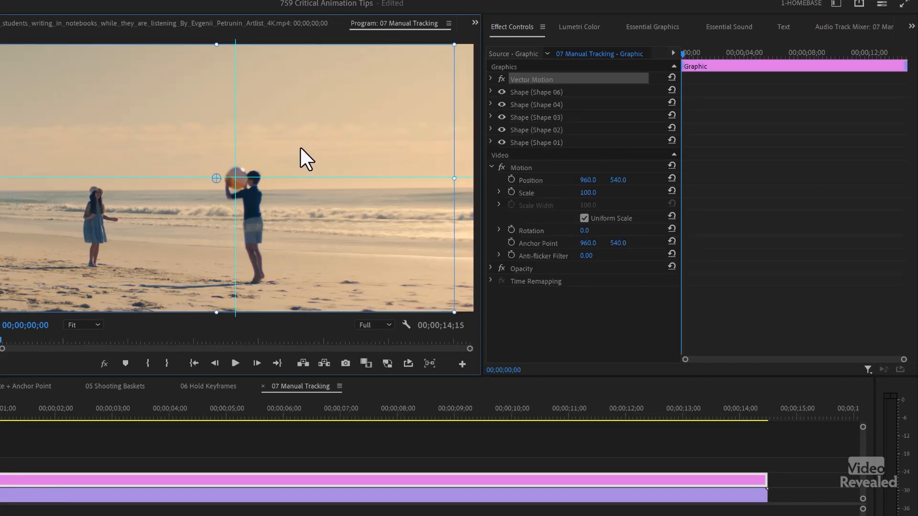
{"action": "key", "text": "ctrl+z"}
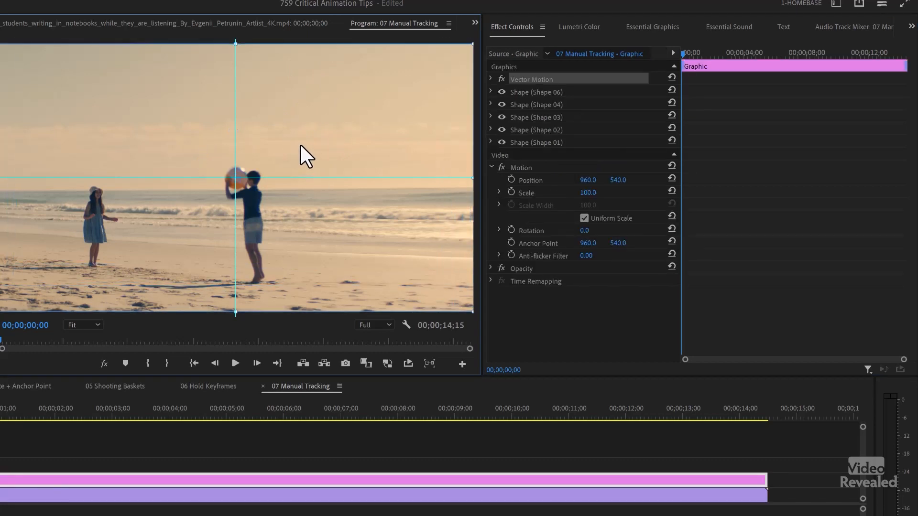
Step: Lock the V2 graphic track and select the Beach Ball clip for direct positioning in the Program monitor
{"action": "left_click", "coordinate": [0, 481]}
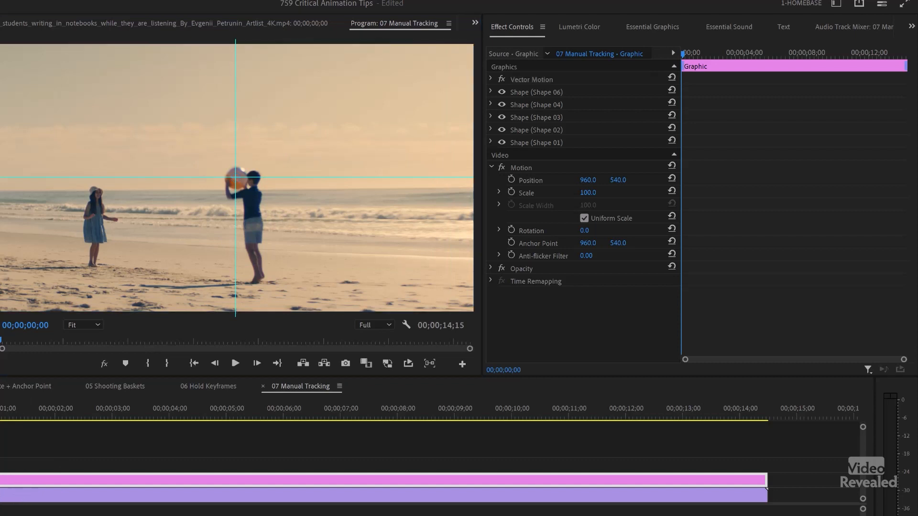
{"action": "left_click", "coordinate": [21, 497]}
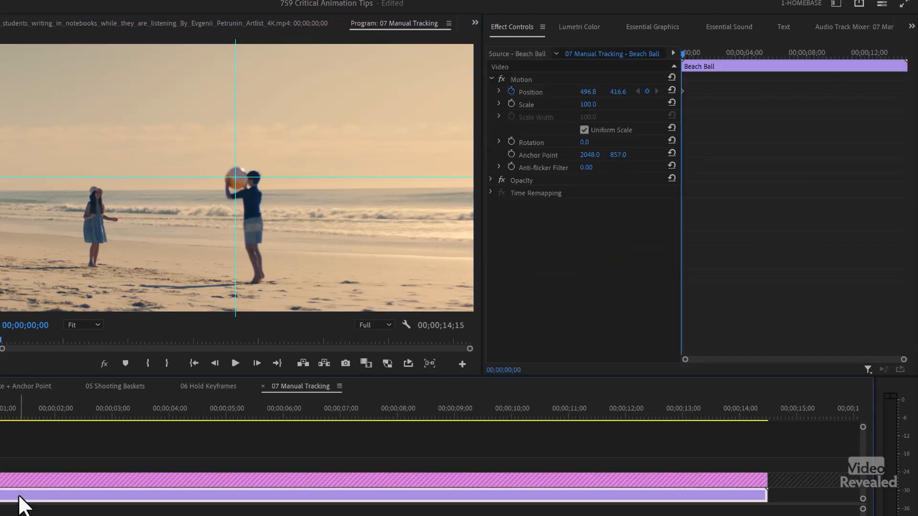
{"action": "left_click", "coordinate": [280, 245]}
Step: Try shifting the Beach Ball clip directly in the Program monitor, and undo the move
{"action": "left_click_drag", "start_coordinate": [282, 208], "coordinate": [291, 229]}
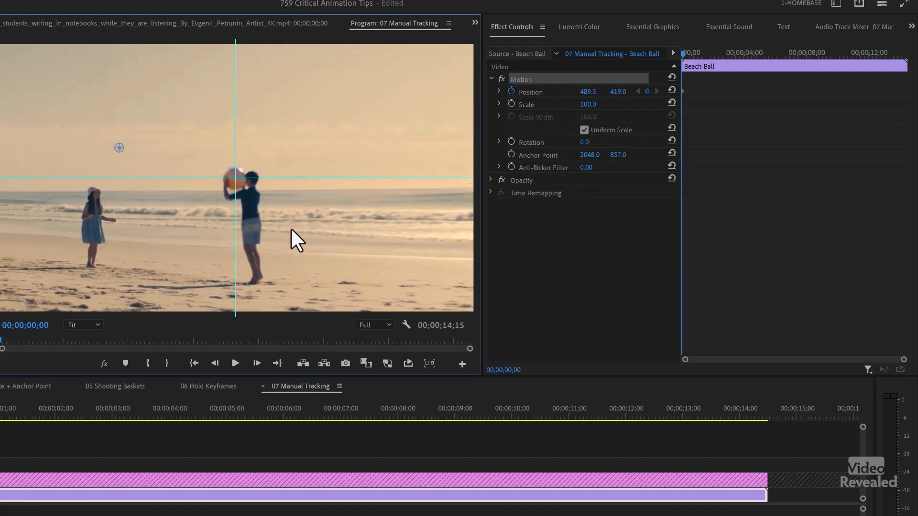
{"action": "key", "text": "ctrl+z"}
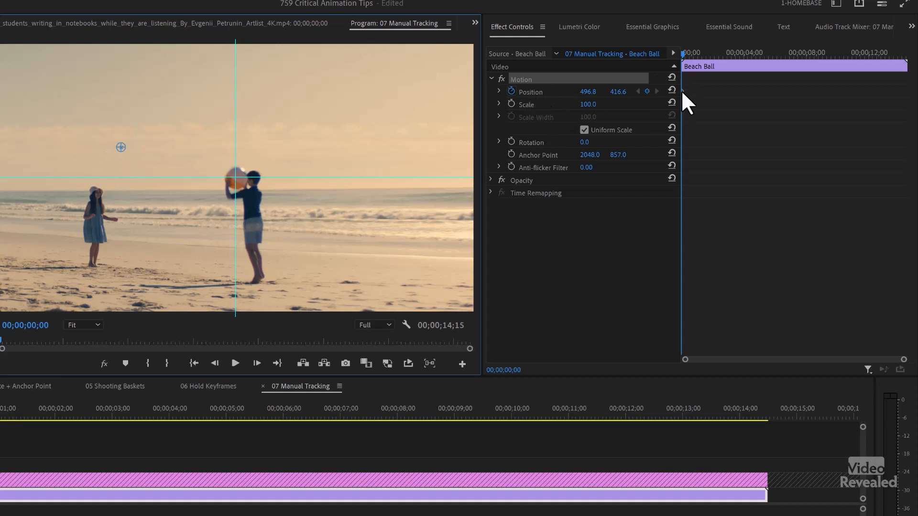
Step: Add Position keyframes at 00;00;00;03 and 00;00;00;07 by moving the Beach Ball clip until the ball sits on the centre guides
{"action": "scroll", "coordinate": [288, 205], "scroll_direction": "down", "scroll_amount": 5}
{"action": "scroll", "coordinate": [287, 206], "scroll_direction": "up", "scroll_amount": 3}
{"action": "scroll", "coordinate": [288, 208], "scroll_direction": "down", "scroll_amount": 2}
{"action": "scroll", "coordinate": [290, 210], "scroll_direction": "up", "scroll_amount": 3}
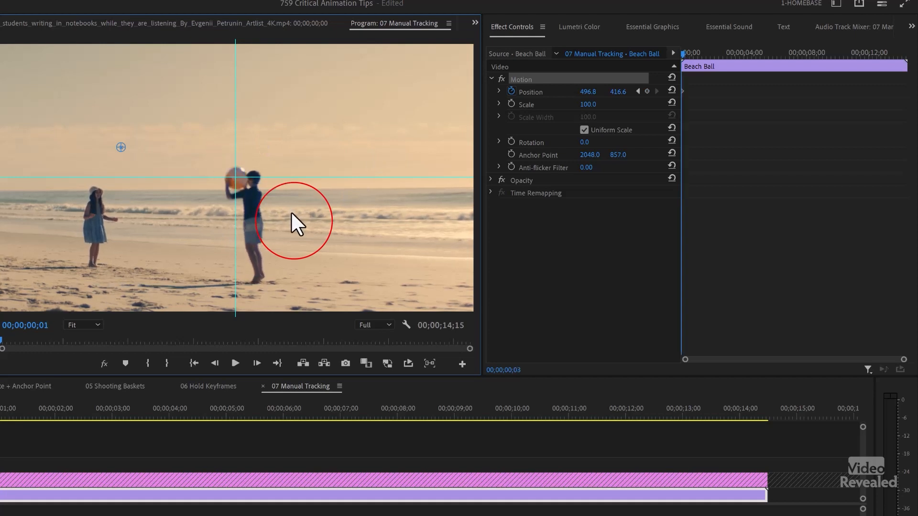
{"action": "scroll", "coordinate": [290, 211], "scroll_direction": "down", "scroll_amount": 1}
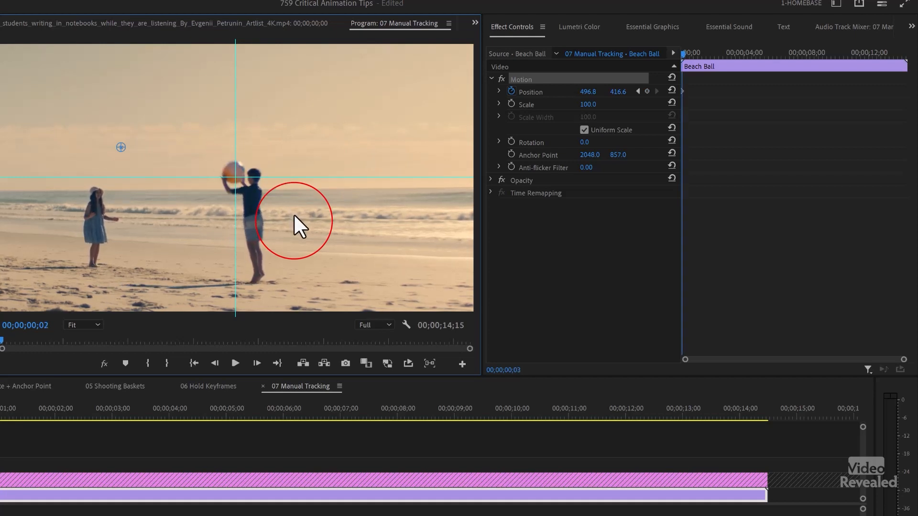
{"action": "scroll", "coordinate": [295, 214], "scroll_direction": "down", "scroll_amount": 1}
{"action": "mouse_move", "coordinate": [281, 209]}
{"action": "left_mouse_down"}
{"action": "mouse_move", "coordinate": [300, 226]}
{"action": "mouse_move", "coordinate": [286, 216]}
{"action": "left_mouse_up"}
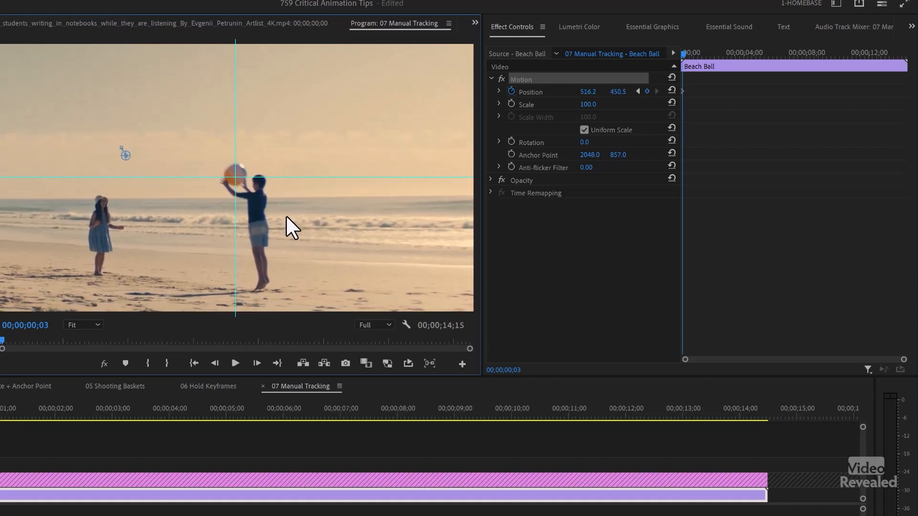
{"action": "scroll", "coordinate": [285, 216], "scroll_direction": "down", "scroll_amount": 4}
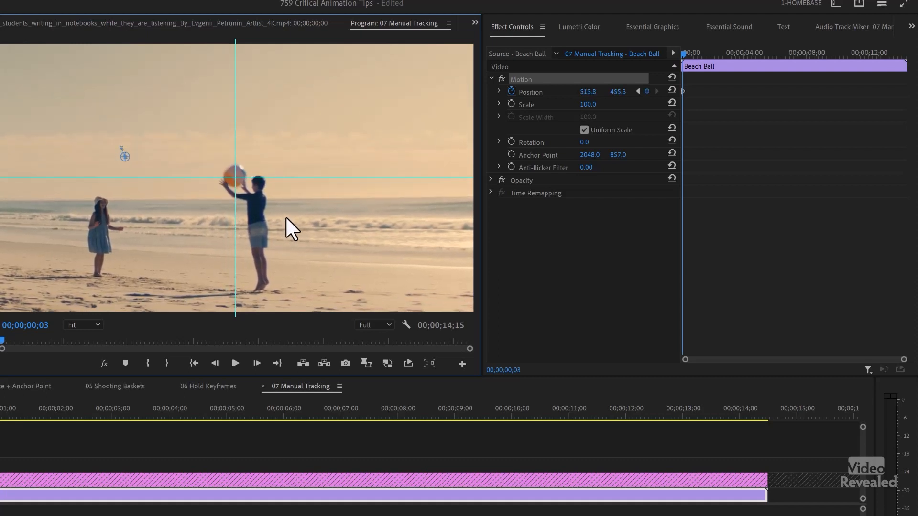
{"action": "mouse_move", "coordinate": [296, 226]}
{"action": "left_mouse_down"}
{"action": "mouse_move", "coordinate": [307, 239]}
{"action": "mouse_move", "coordinate": [297, 237]}
{"action": "left_mouse_up"}
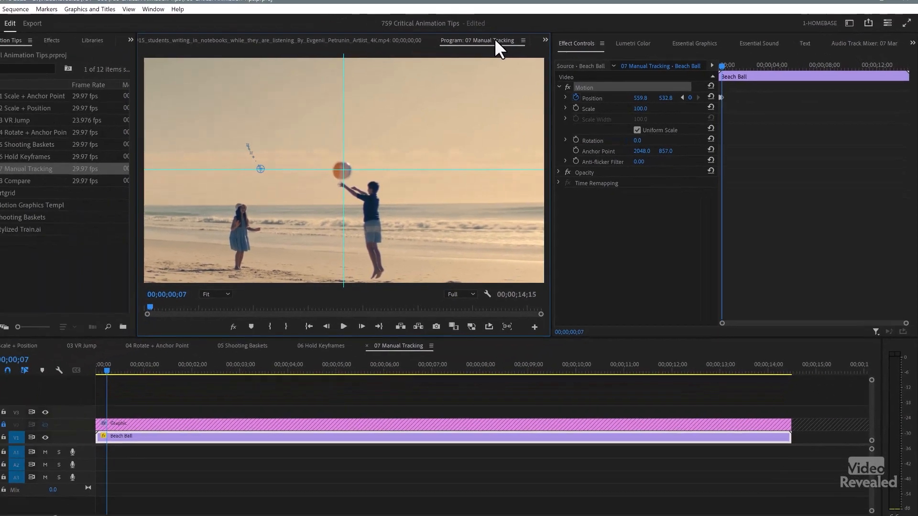
Step: Maximize the Program monitor, fine-tune the ball's centring at 00;00;00;07, and recentre it on the guides a few frames further on
{"action": "key", "text": "grave"}
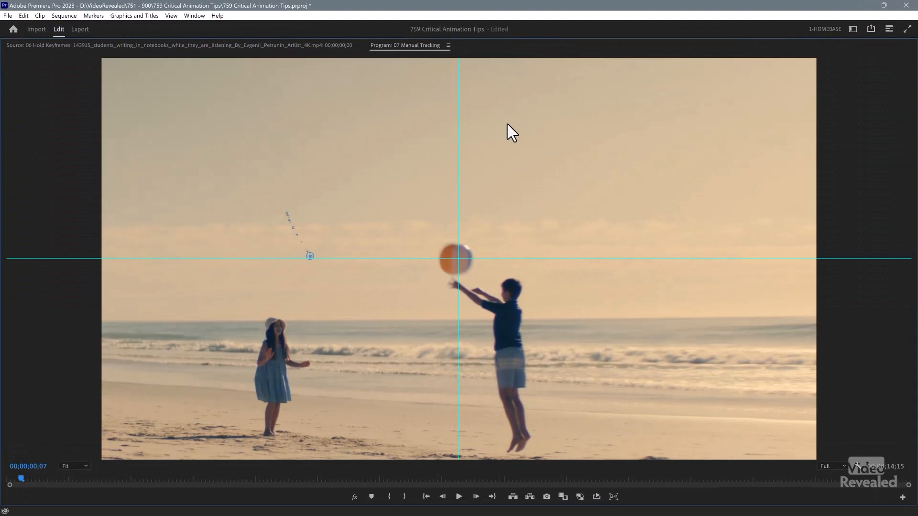
{"action": "mouse_move", "coordinate": [500, 223]}
{"action": "left_mouse_down"}
{"action": "mouse_move", "coordinate": [506, 218]}
{"action": "mouse_move", "coordinate": [500, 224]}
{"action": "left_mouse_up"}
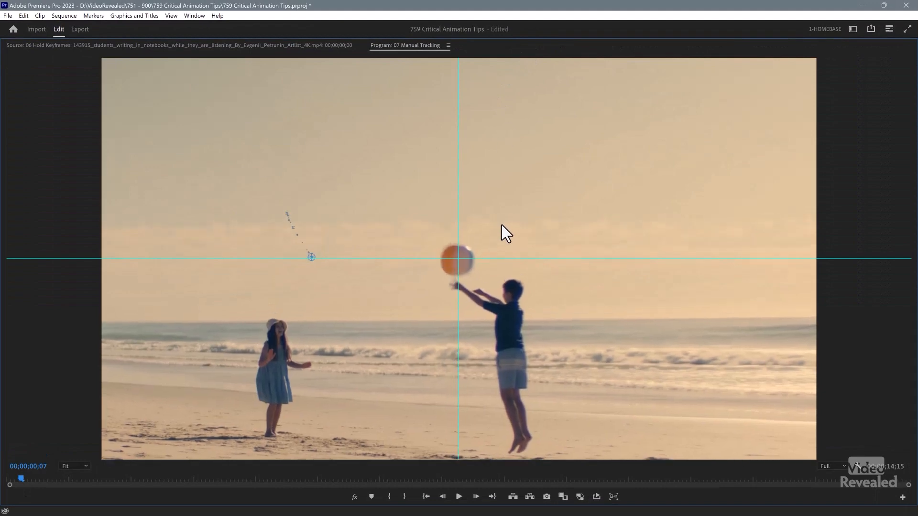
{"action": "key", "text": "Right"}
{"action": "key", "text": "Right"}
{"action": "key", "text": "Right"}
{"action": "left_click_drag", "start_coordinate": [503, 219], "coordinate": [530, 252]}
Step: Continue the manual tracking to just past 00;00;00;23, recentring the beach ball on the guides every few frames
{"action": "key", "text": "Right"}
{"action": "key", "text": "Right"}
{"action": "key", "text": "Right"}
{"action": "key", "text": "Right"}
{"action": "key", "text": "Right"}
{"action": "key", "text": "Right"}
{"action": "key", "text": "Right"}
{"action": "key", "text": "Right"}
{"action": "key", "text": "Right"}
{"action": "key", "text": "Right"}
{"action": "key", "text": "Right"}
{"action": "key", "text": "Right"}
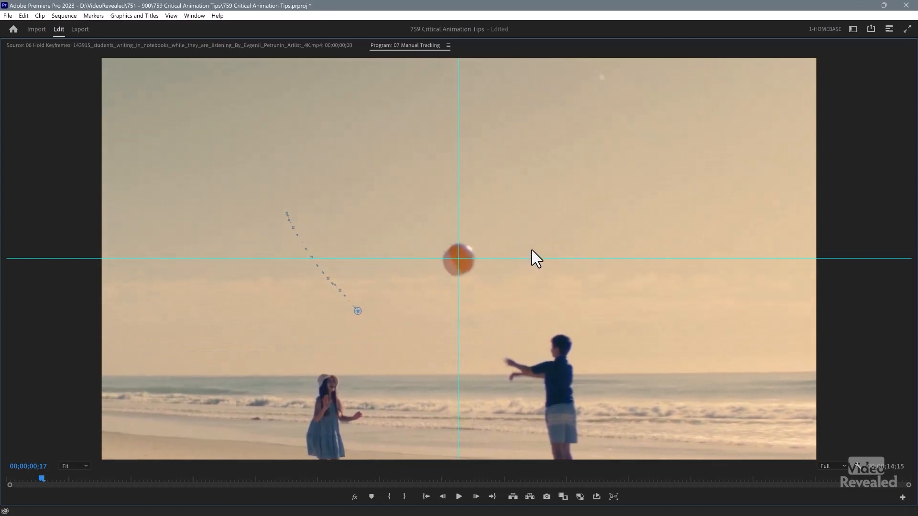
{"action": "left_click_drag", "start_coordinate": [525, 233], "coordinate": [538, 248]}
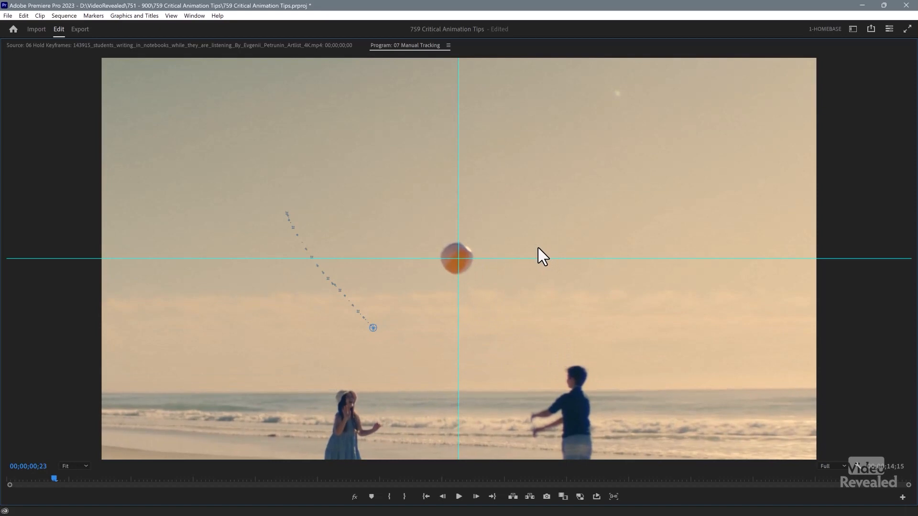
{"action": "key", "text": "Right"}
{"action": "key", "text": "Right"}
{"action": "key", "text": "Right"}
{"action": "left_click_drag", "start_coordinate": [512, 220], "coordinate": [522, 231]}
Step: Step back and forth through the newly tracked frames to check how closely the ball follows the centre guides
{"action": "key", "text": "Left"}
{"action": "key", "text": "Left"}
{"action": "key", "text": "Left"}
{"action": "key", "text": "Left"}
{"action": "key", "text": "Left"}
{"action": "key", "text": "Left"}
{"action": "key", "text": "Left"}
{"action": "key", "text": "Left"}
{"action": "key", "text": "Left"}
{"action": "key", "text": "Left"}
{"action": "key", "text": "Left"}
{"action": "key", "text": "Left"}
{"action": "key", "text": "Left"}
{"action": "key", "text": "Left"}
{"action": "key", "text": "Left"}
{"action": "key", "text": "Left"}
{"action": "key", "text": "Left"}
{"action": "key", "text": "Left"}
{"action": "key", "text": "Left"}
{"action": "key", "text": "Left"}
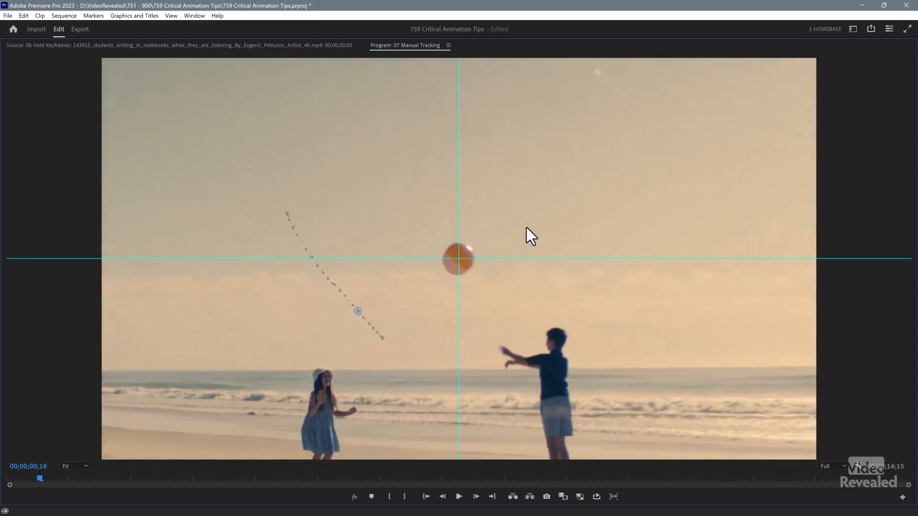
{"action": "key", "text": "Right"}
{"action": "key", "text": "Right"}
{"action": "key", "text": "Right"}
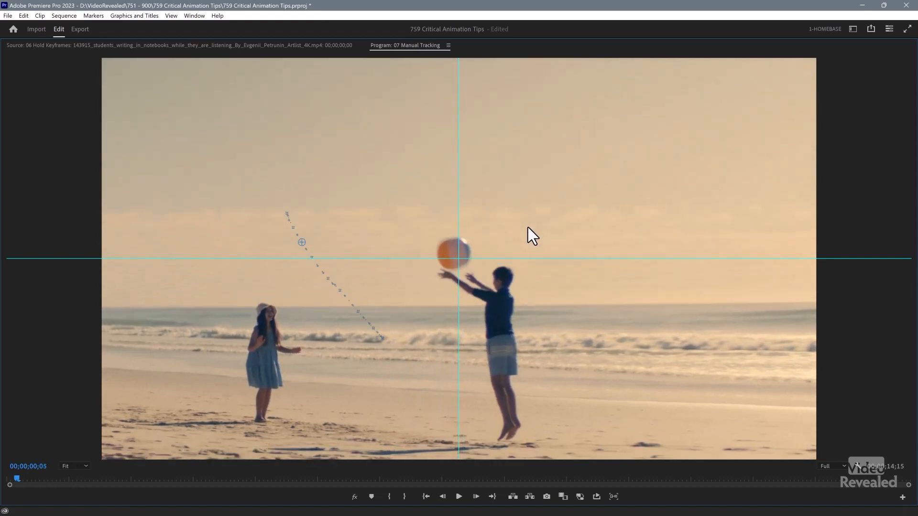
Step: Restore the Program monitor to its normal size and undo the retracking to bring back the Beach Ball clip's original Position keyframes
{"action": "double_click", "coordinate": [409, 45]}
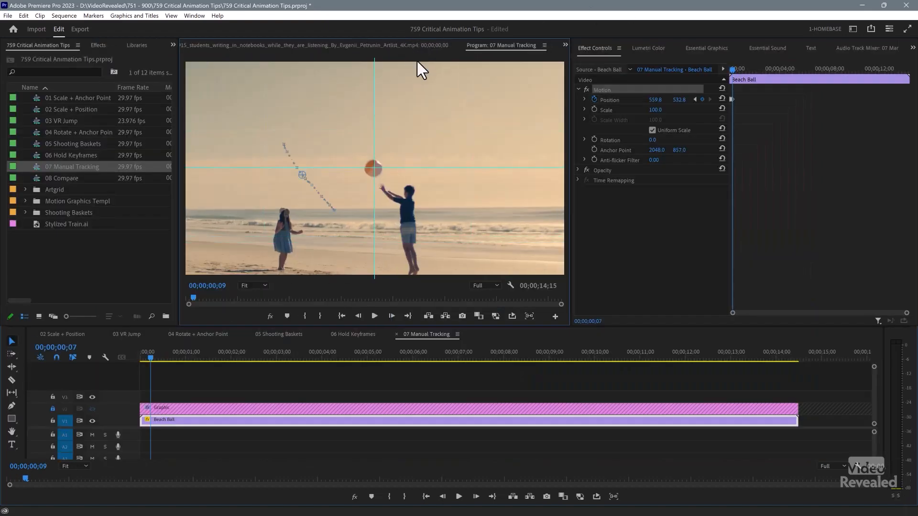
{"action": "key", "text": "ctrl+z"}
{"action": "key", "text": "ctrl+z"}
{"action": "key", "text": "ctrl+z"}
{"action": "key", "text": "ctrl+z"}
{"action": "key", "text": "ctrl+z"}
{"action": "key", "text": "ctrl+z"}
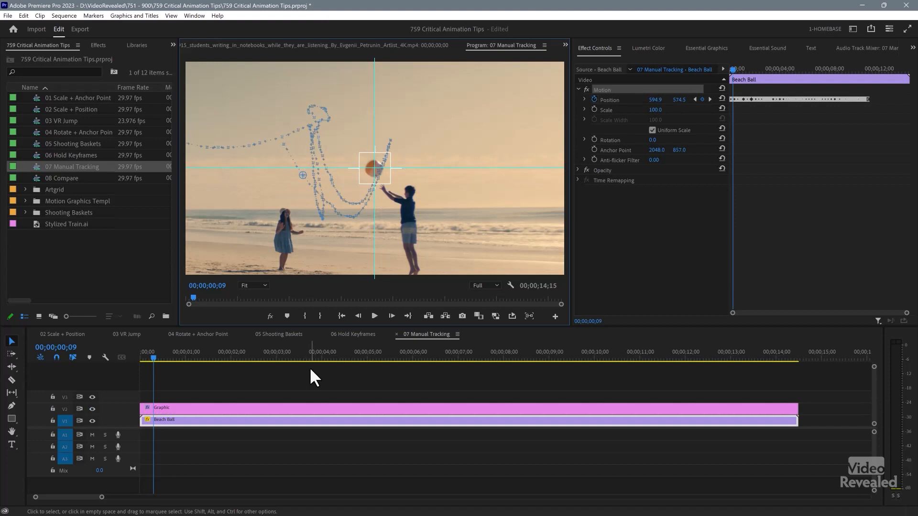
Step: Open the 08 Compare sequence and start Scale keyframing on its Beach Ball clip at 00;00;12;24
{"action": "double_click", "coordinate": [36, 176]}
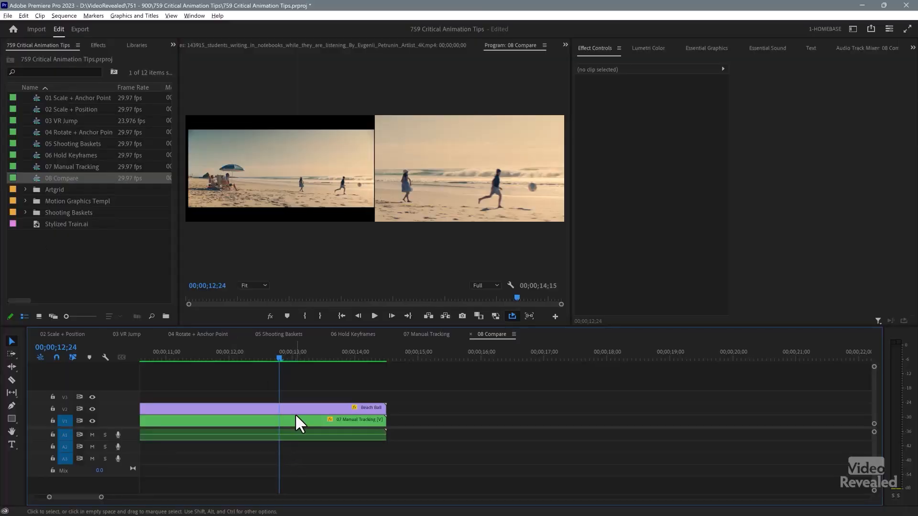
{"action": "left_click", "coordinate": [295, 407]}
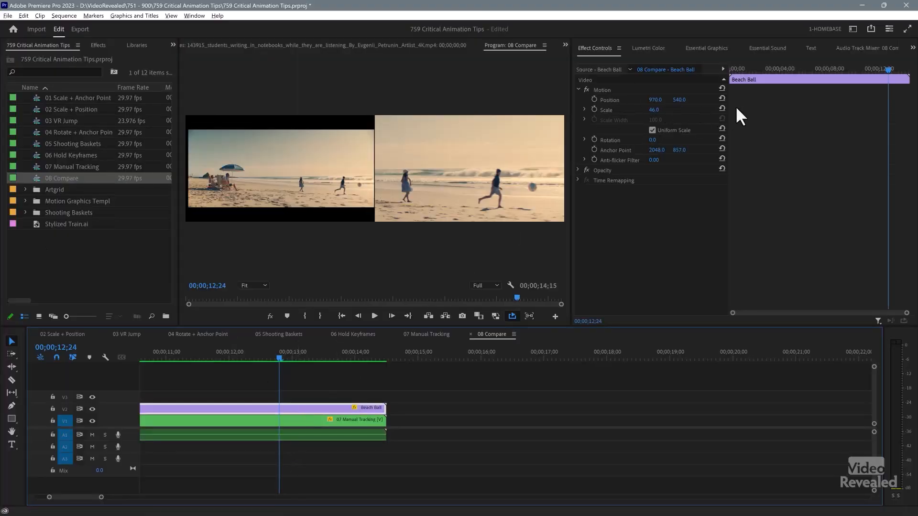
{"action": "left_click", "coordinate": [594, 109]}
Step: Open the options available for the Beach Ball clip's new Scale keyframe
{"action": "right_click", "coordinate": [888, 109]}
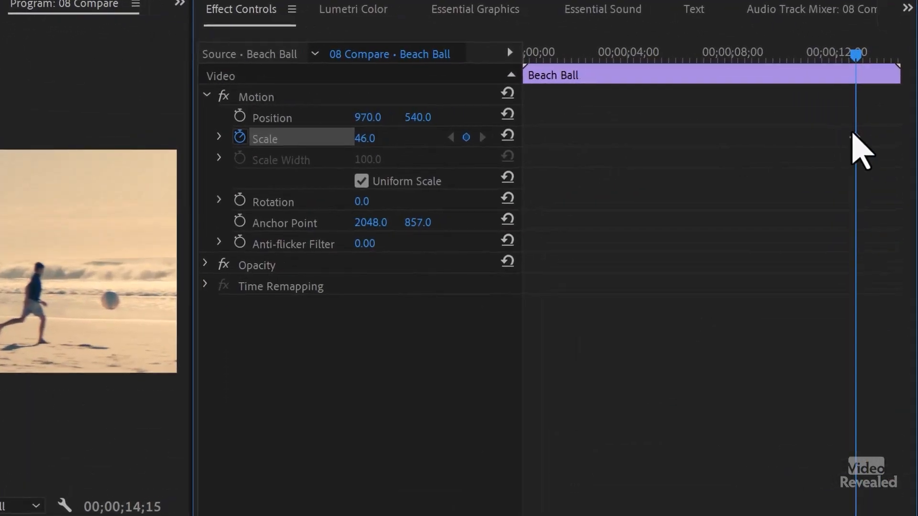
{"action": "left_click", "coordinate": [632, 337]}
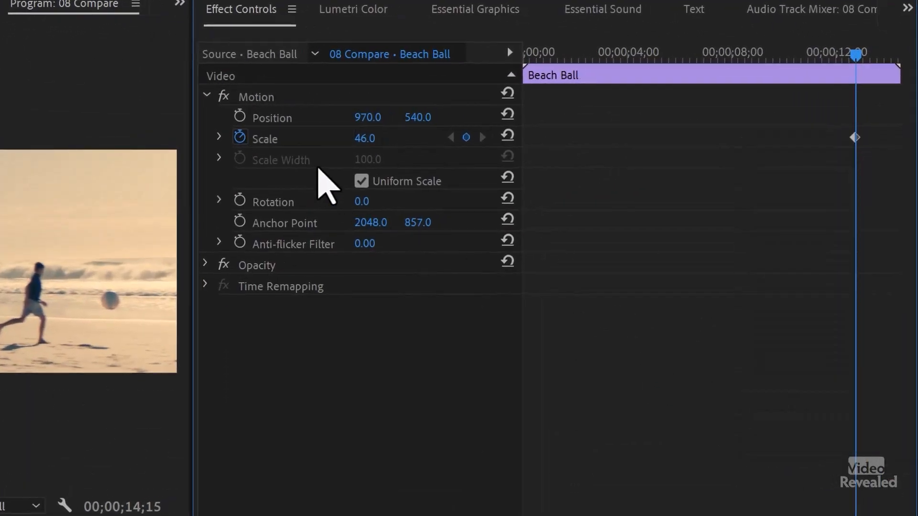
{"action": "right_click", "coordinate": [854, 116]}
{"action": "mouse_move", "coordinate": [782, 302]}
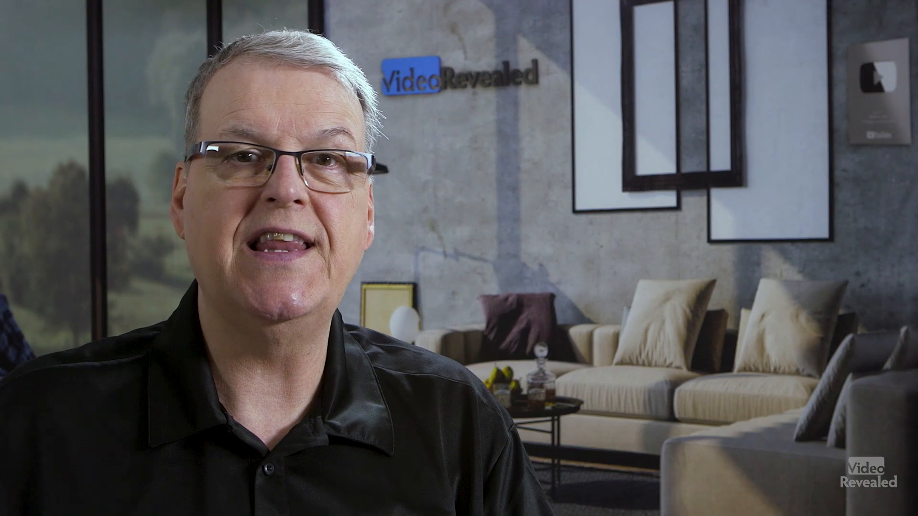